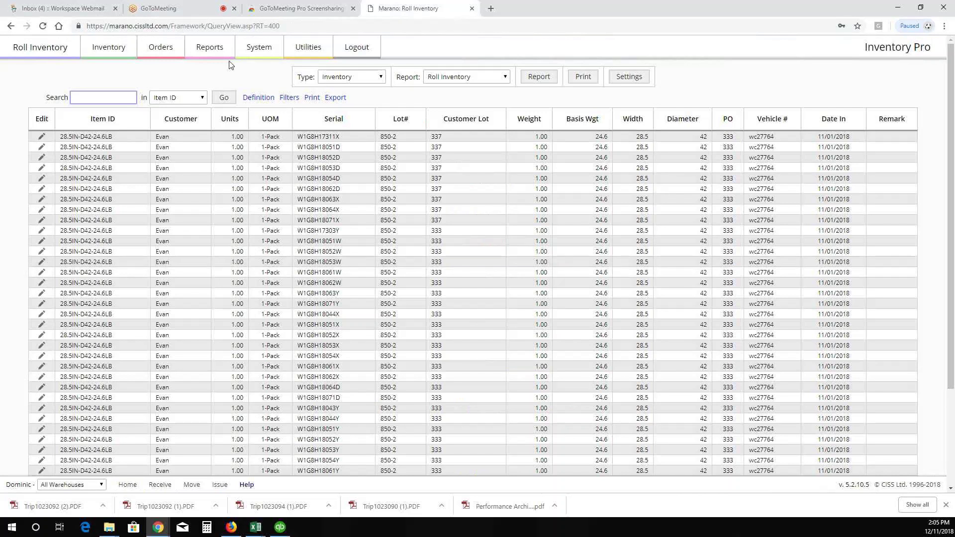
View the supplier list, return to the home page, and view the warehouse locations list
{"action": "left_click", "coordinate": [161, 46]}
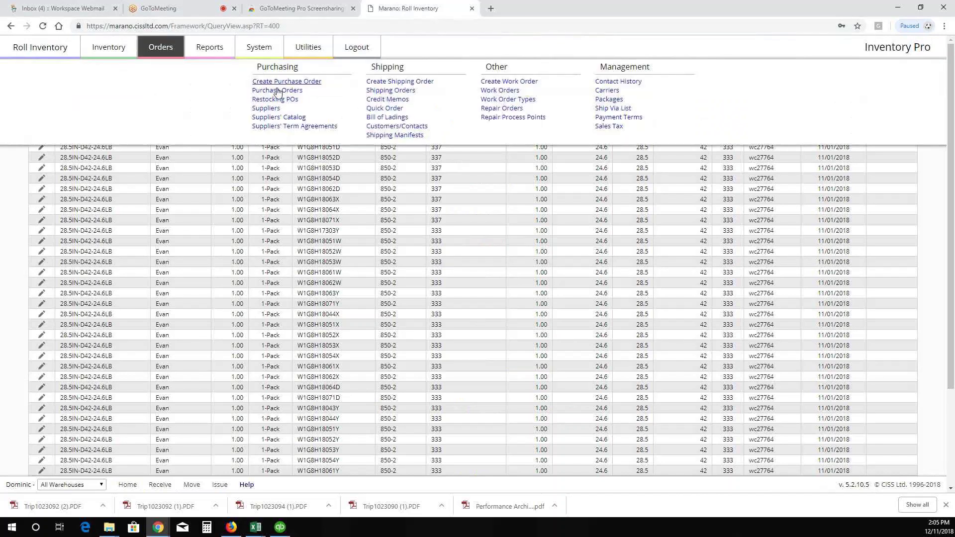
{"action": "left_click", "coordinate": [280, 111]}
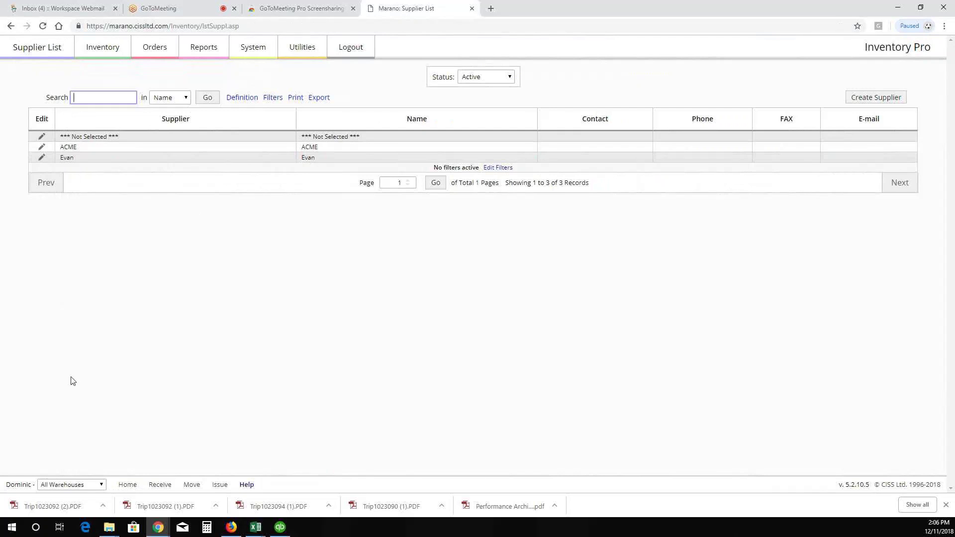
{"action": "left_click", "coordinate": [127, 486]}
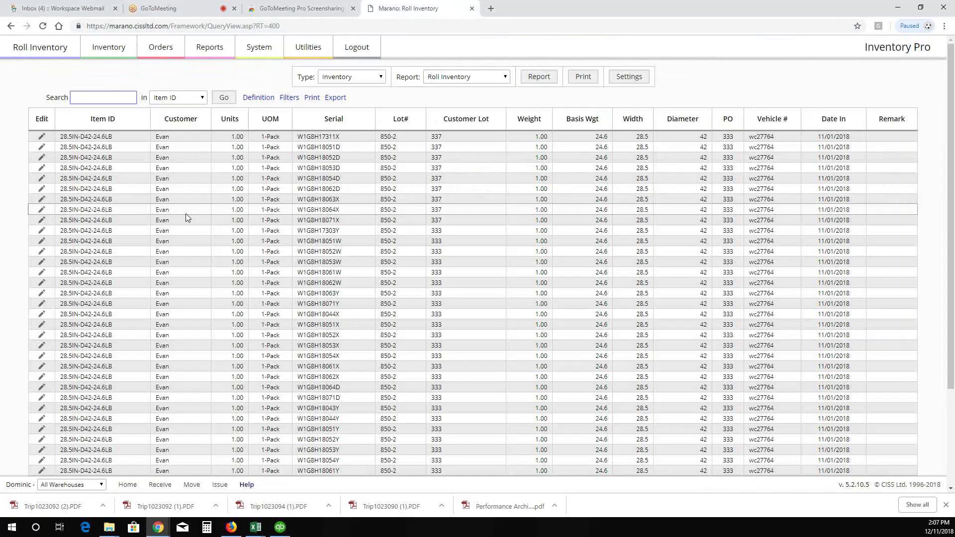
{"action": "left_click", "coordinate": [127, 56]}
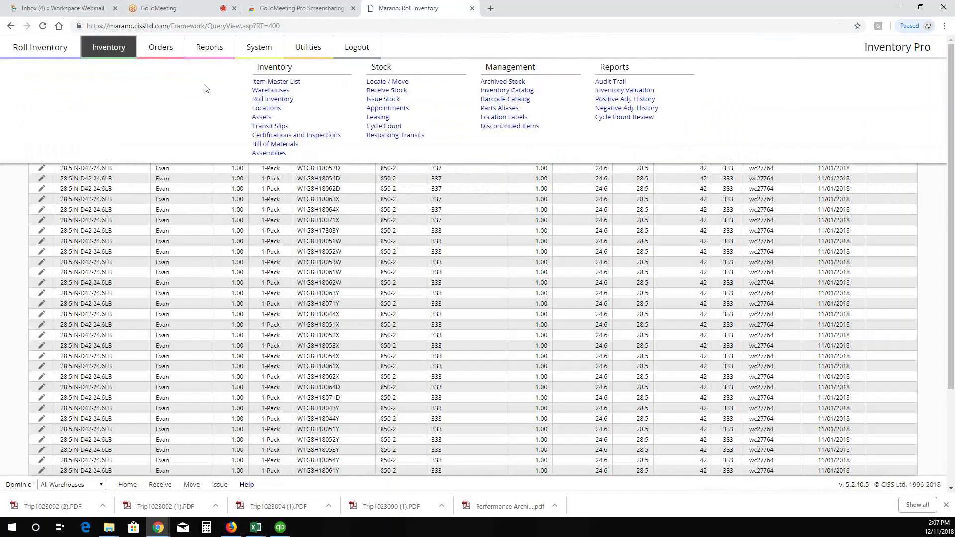
{"action": "left_click", "coordinate": [260, 110]}
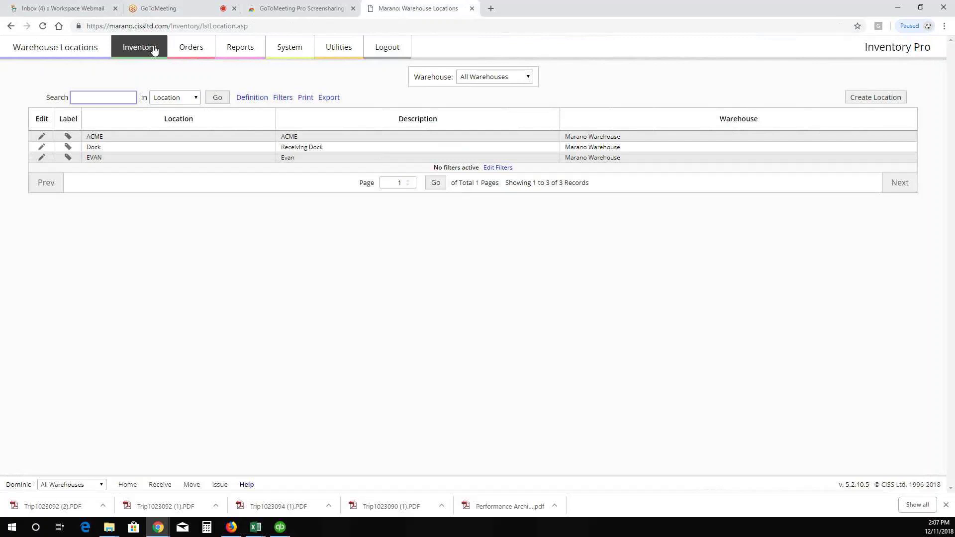
{"action": "left_click", "coordinate": [175, 48]}
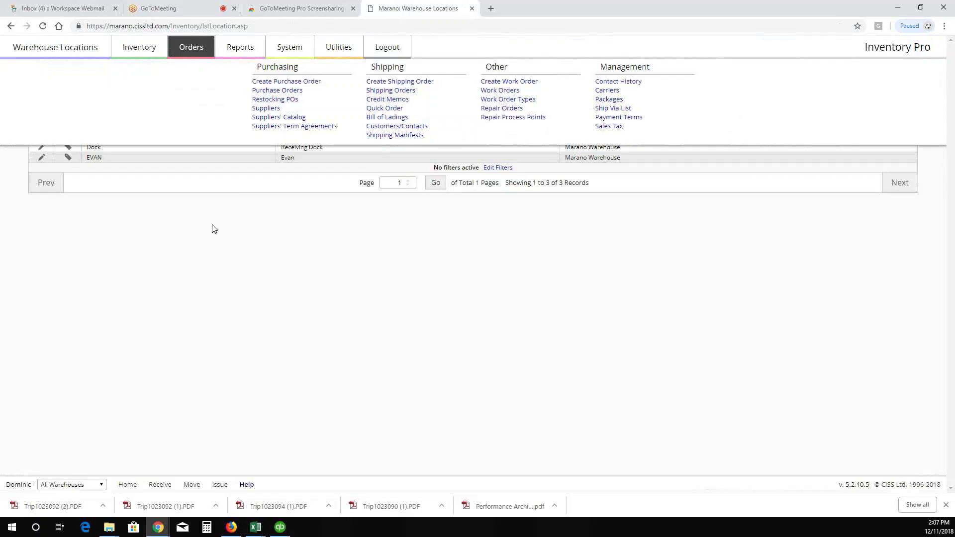
{"action": "left_click", "coordinate": [197, 54]}
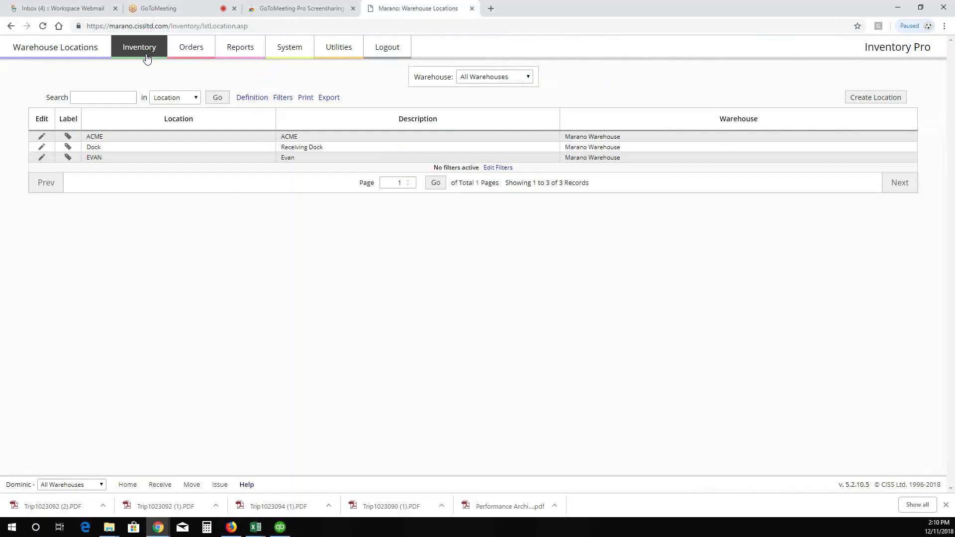
{"action": "left_click", "coordinate": [183, 58]}
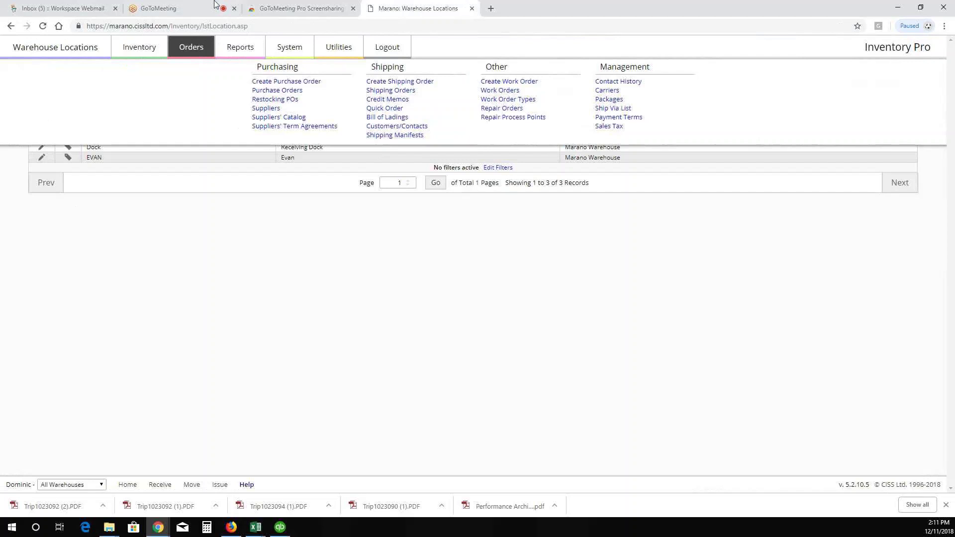
{"action": "left_click", "coordinate": [192, 9]}
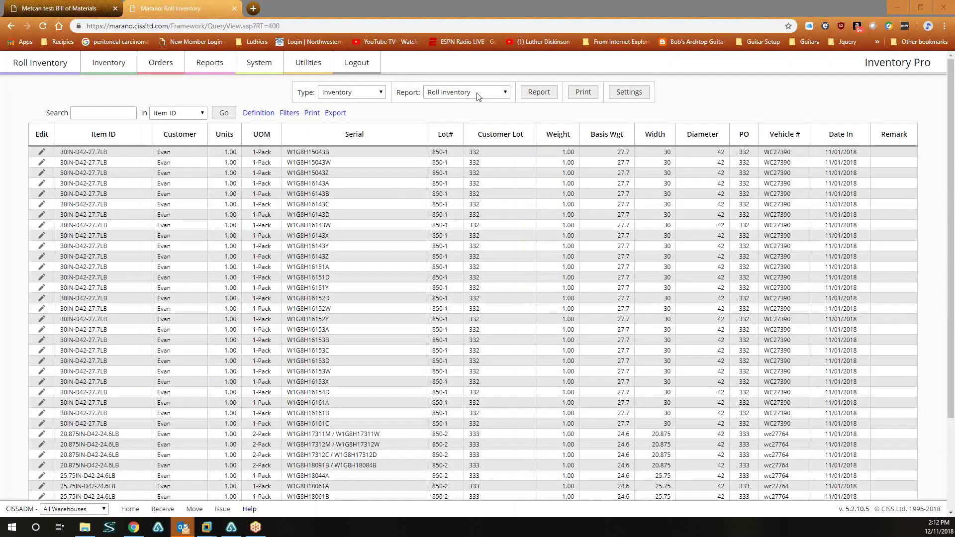
Open the current shipping order dated 10/31/2018 and check the available Ship To customers
{"action": "left_click", "coordinate": [161, 64]}
{"action": "left_click", "coordinate": [406, 107]}
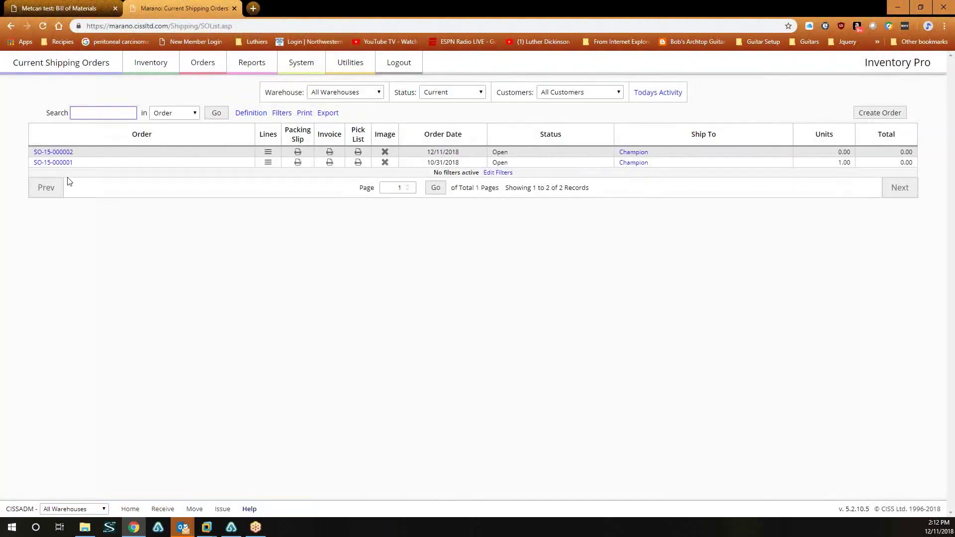
{"action": "left_click", "coordinate": [54, 163]}
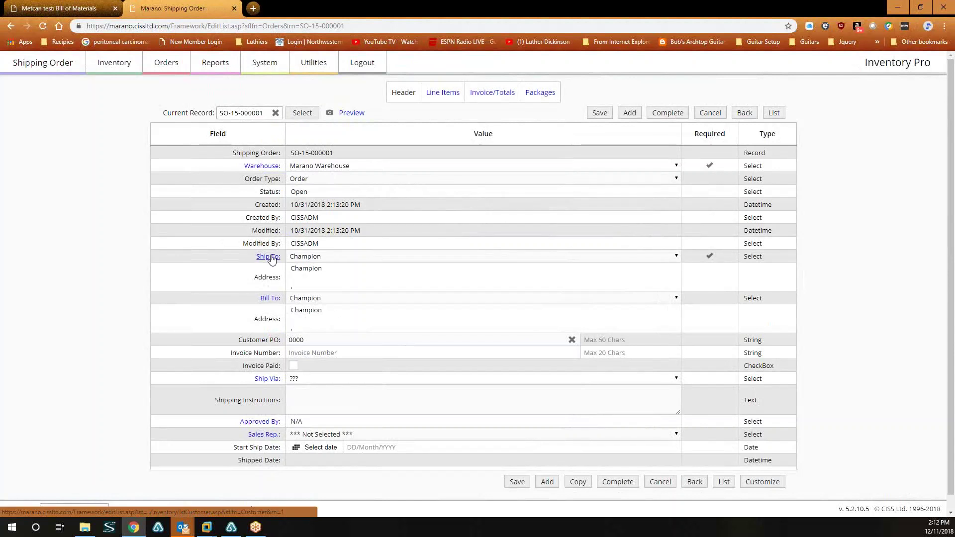
{"action": "left_click", "coordinate": [505, 259]}
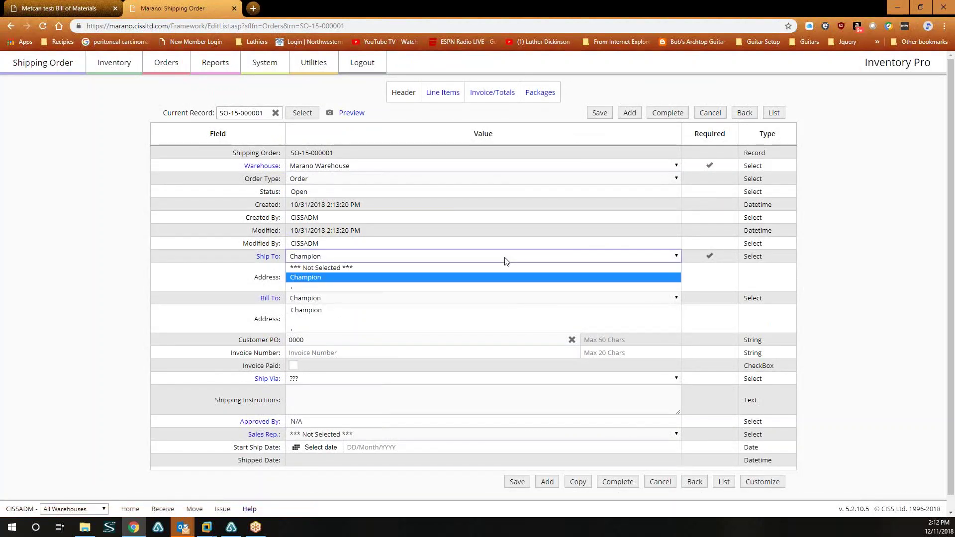
{"action": "left_click", "coordinate": [506, 260]}
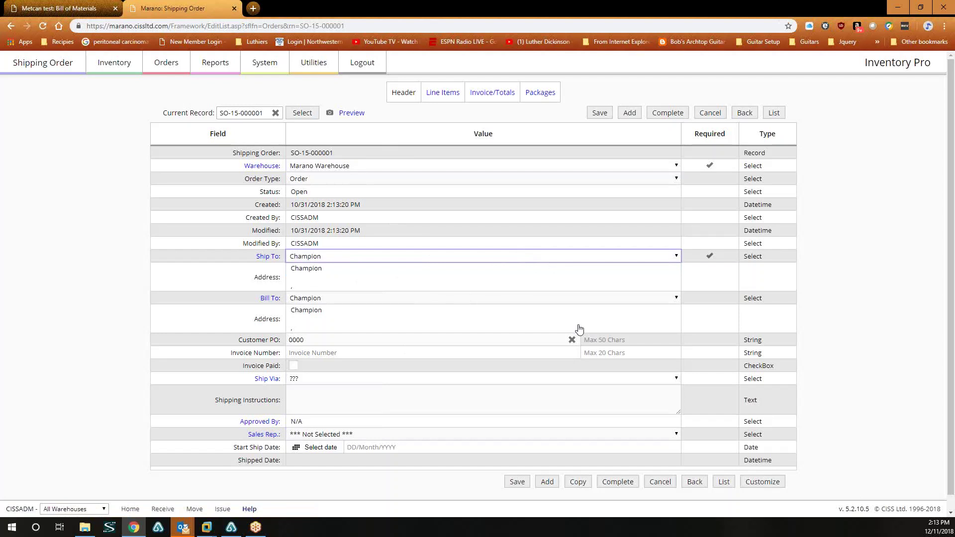
Open the order's Ship To customer record and bring up a blank form for adding a new customer
{"action": "left_click", "coordinate": [262, 256]}
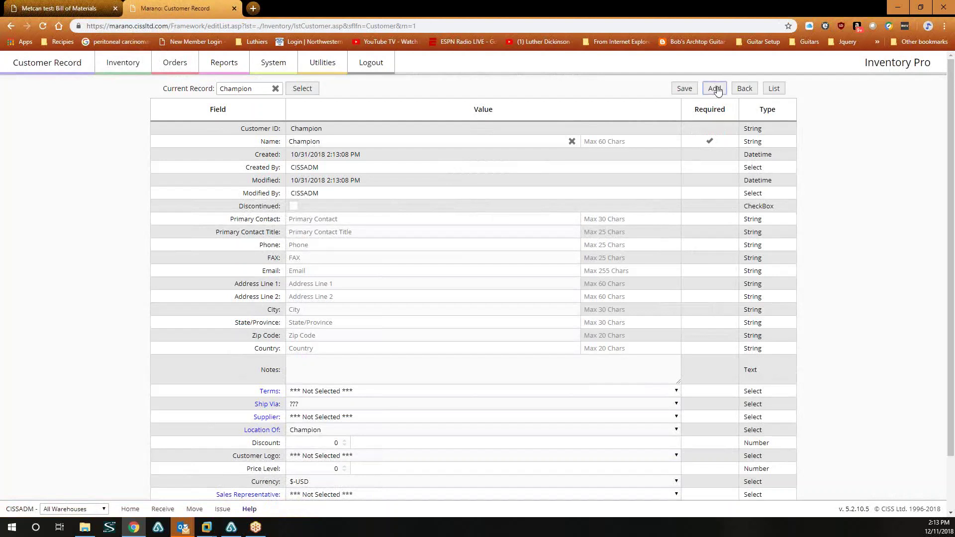
{"action": "left_click", "coordinate": [715, 89]}
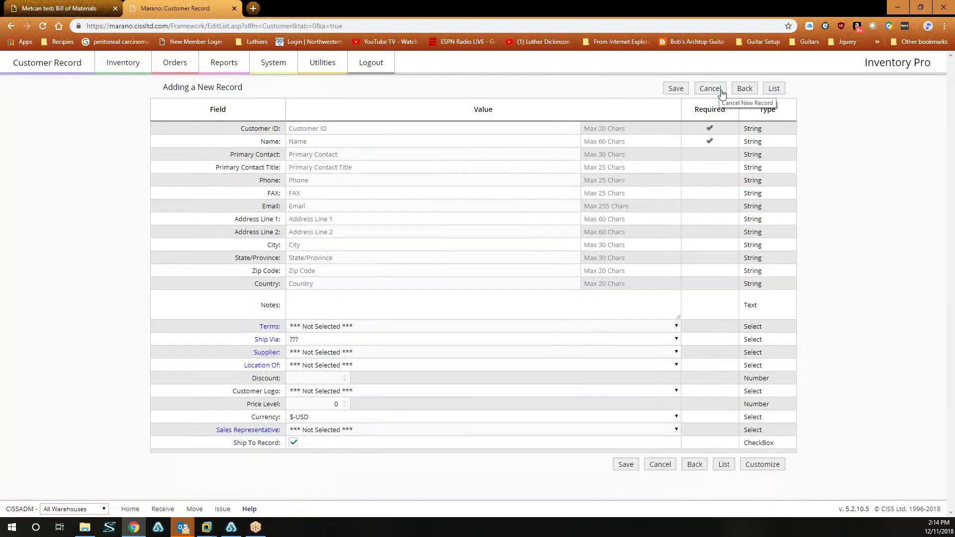
Reopen the shipping order dated 10/31/2018 and show its line items
{"action": "left_click", "coordinate": [169, 65]}
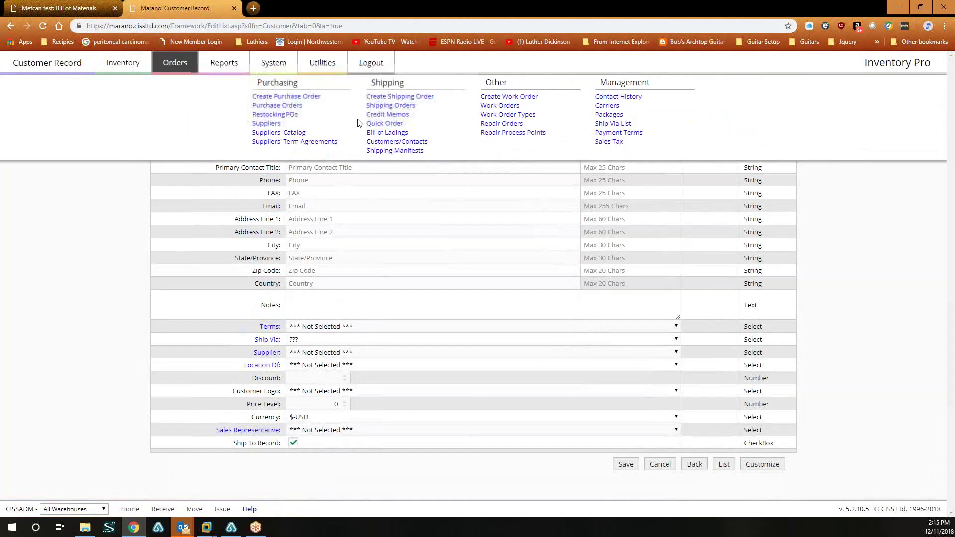
{"action": "left_click", "coordinate": [389, 110]}
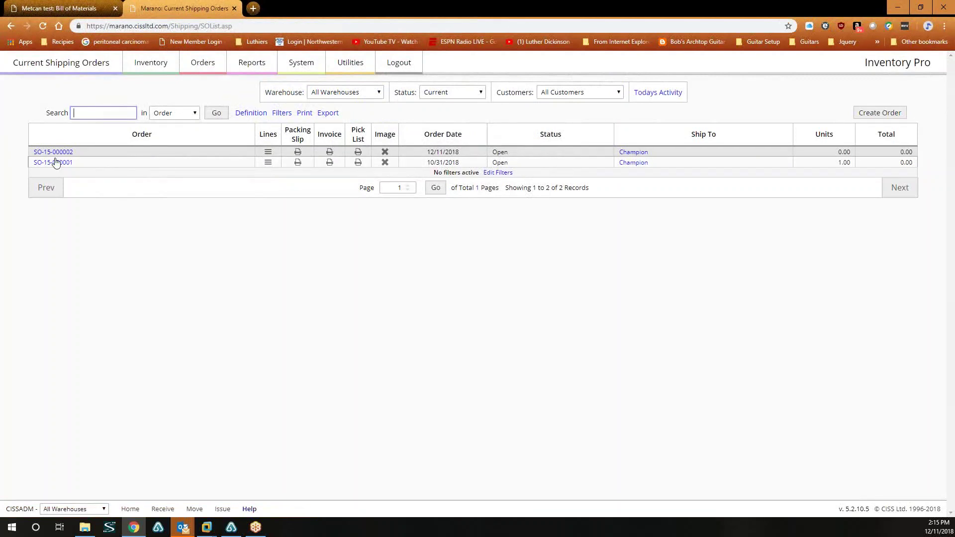
{"action": "left_click", "coordinate": [55, 162]}
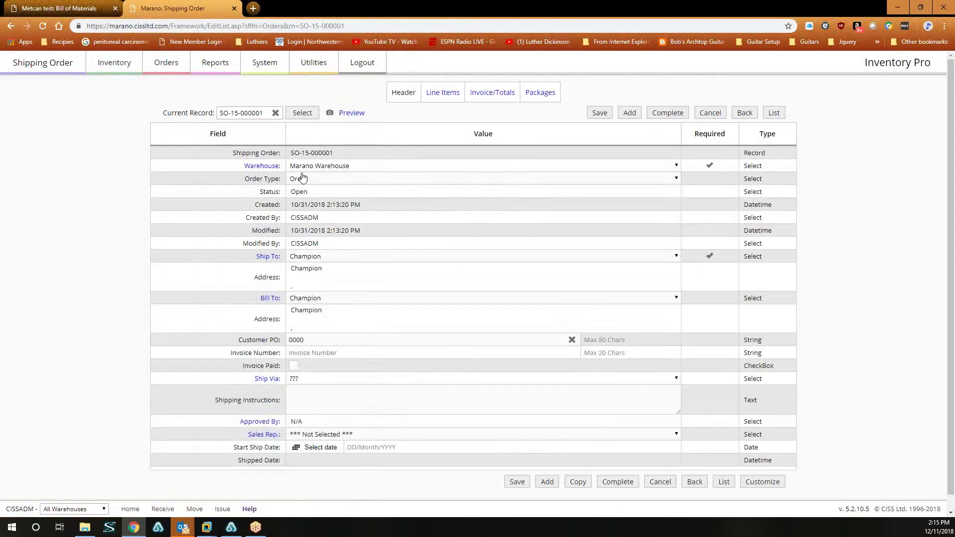
{"action": "left_click", "coordinate": [451, 93]}
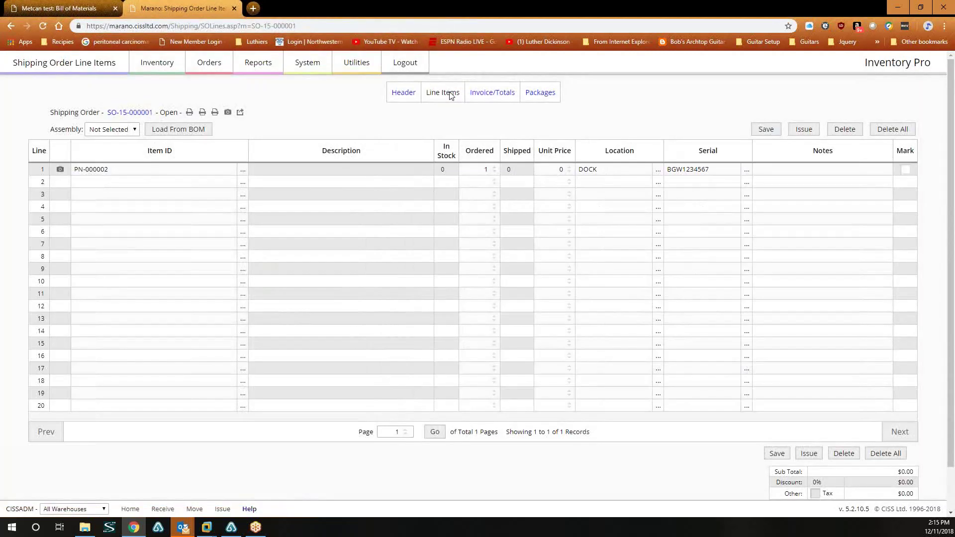
Set line 1 of the shipping order to item 15IN-D50-27.6LB with an ordered quantity of 1
{"action": "left_click", "coordinate": [243, 170]}
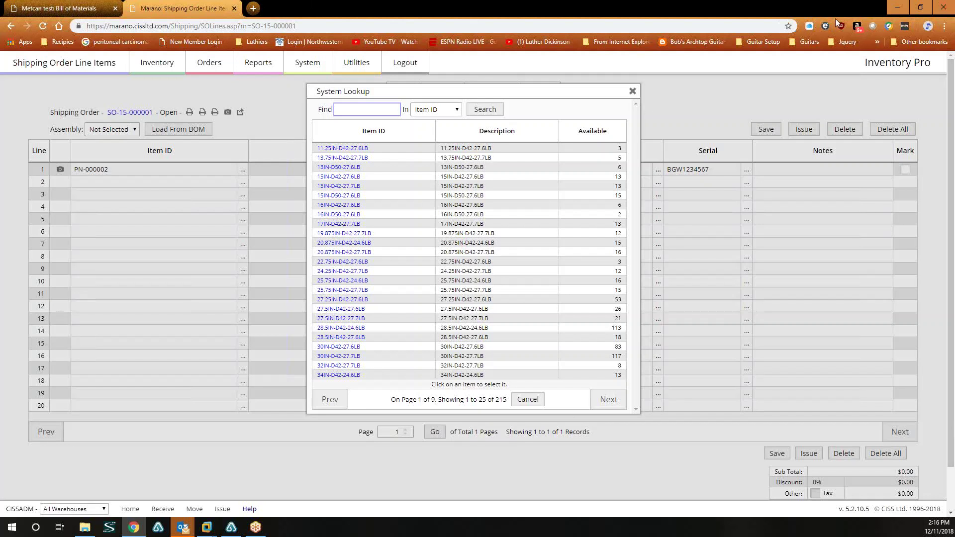
{"action": "left_click", "coordinate": [341, 195]}
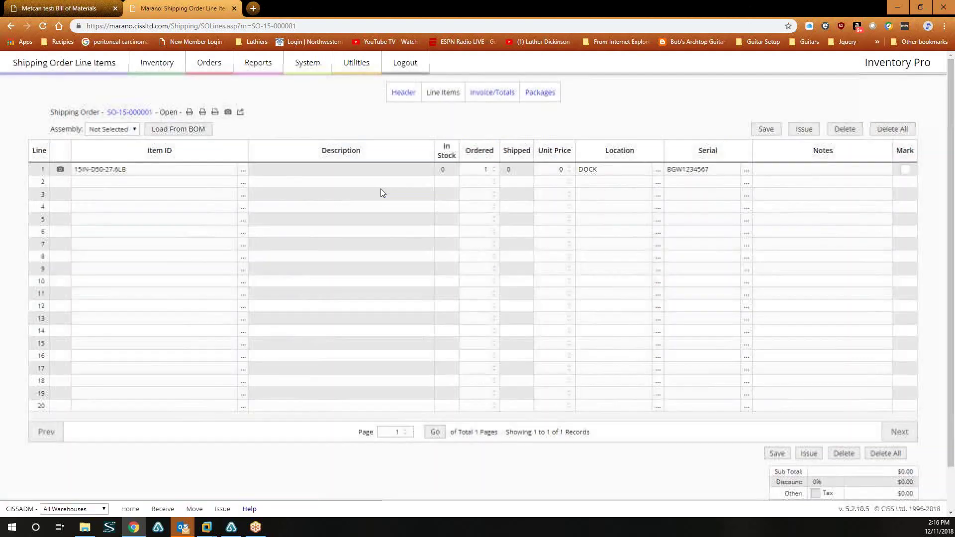
{"action": "left_click", "coordinate": [484, 169]}
{"action": "type", "text": "1"}
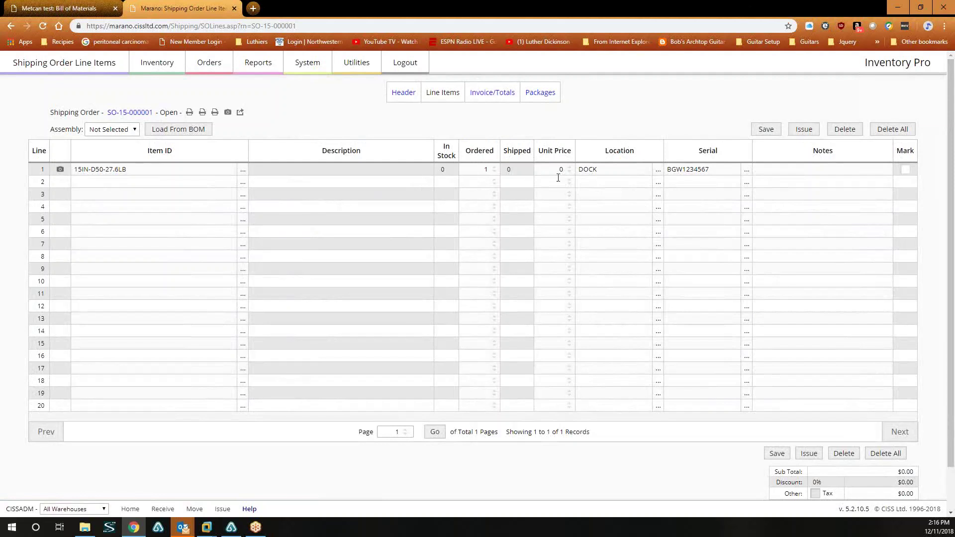
Try to look up the available serials for the item on line 1, and close the lookup
{"action": "left_click", "coordinate": [747, 171]}
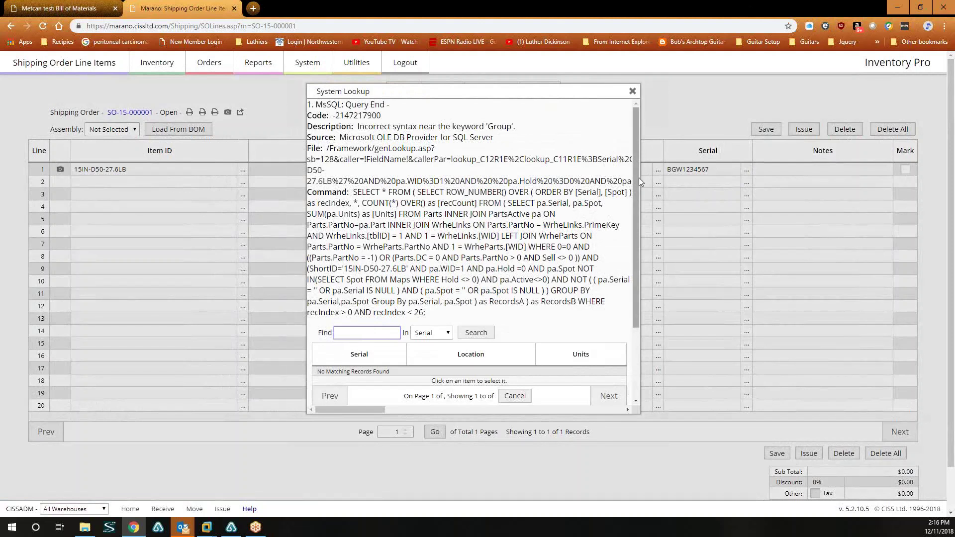
{"action": "scroll", "coordinate": [637, 196], "scroll_direction": "down", "scroll_amount": 2}
{"action": "left_click_drag", "start_coordinate": [626, 281], "coordinate": [615, 394]}
{"action": "left_click_drag", "start_coordinate": [388, 409], "coordinate": [338, 408]}
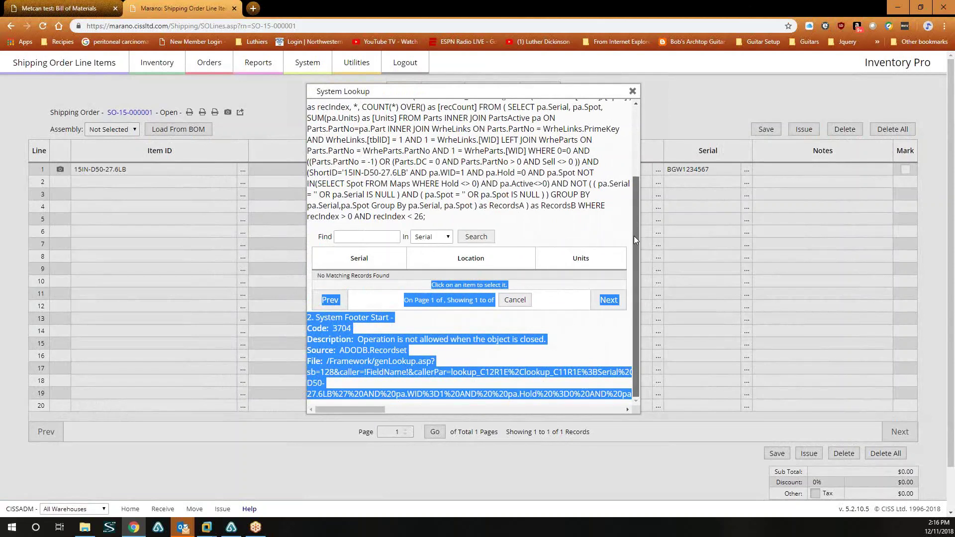
{"action": "left_click", "coordinate": [634, 93]}
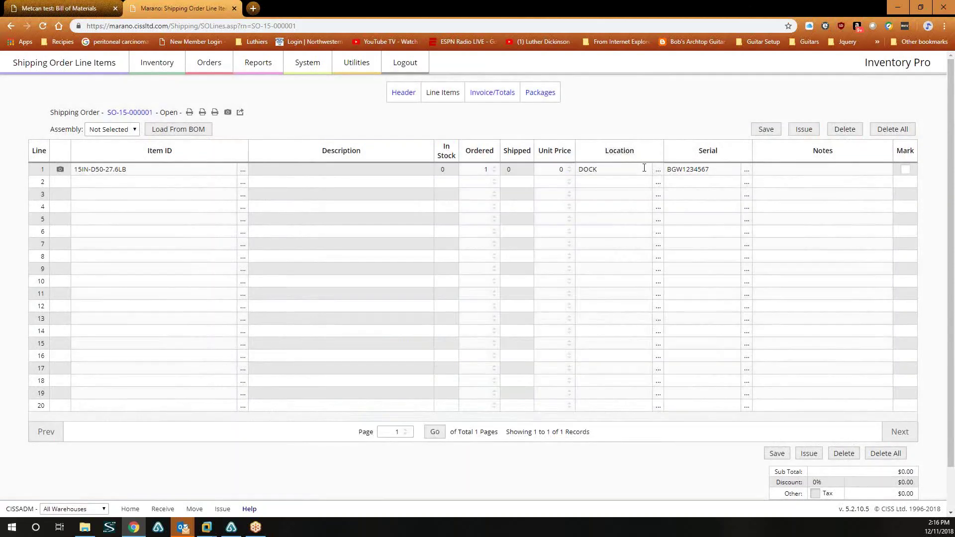
Assign line 1 the stock location holding serial W1F7M09091Y / W1F7M09083Y and save the line items
{"action": "left_click", "coordinate": [658, 170]}
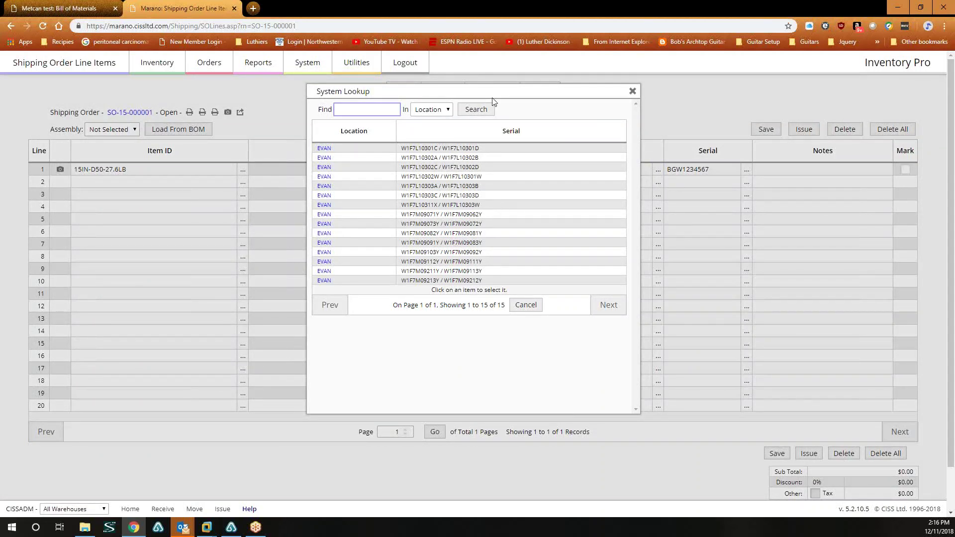
{"action": "left_click_drag", "start_coordinate": [491, 93], "coordinate": [761, 213]}
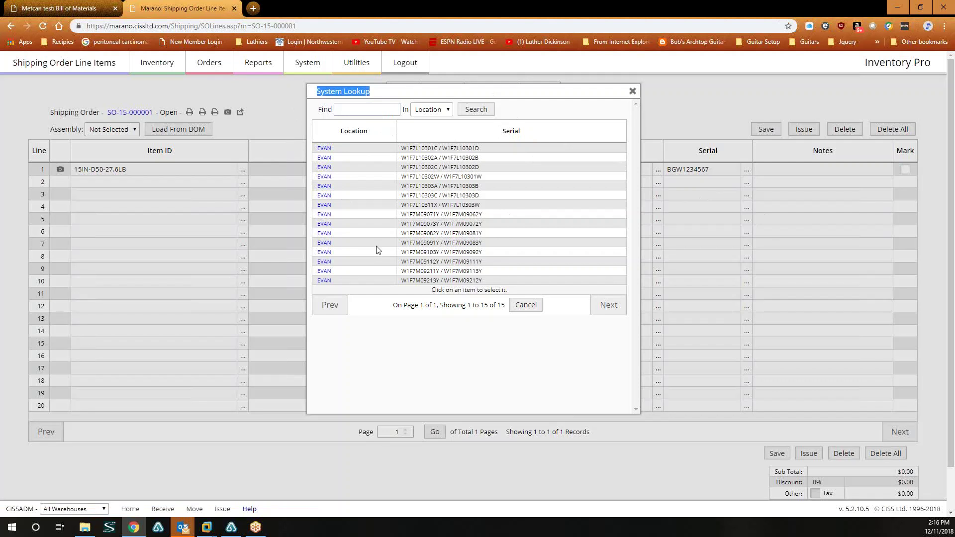
{"action": "left_click", "coordinate": [323, 243]}
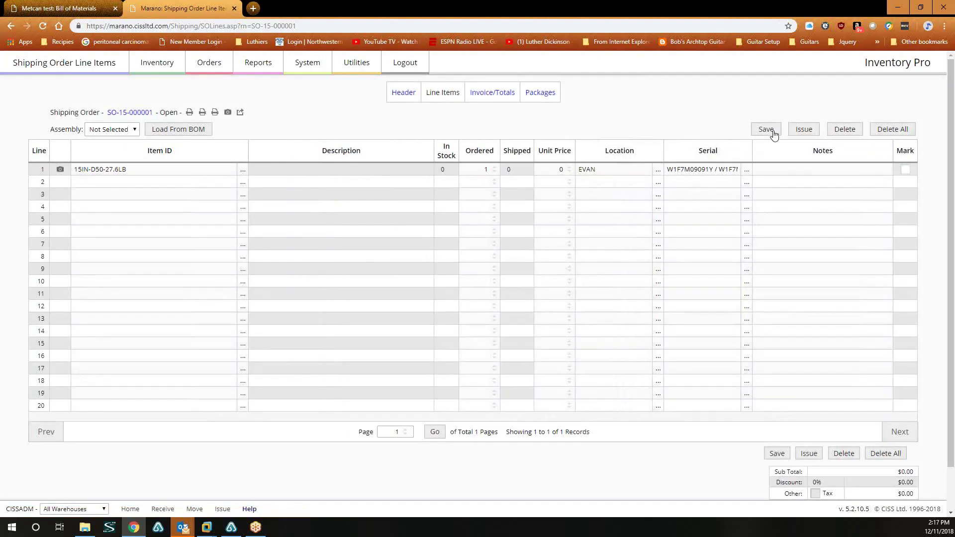
{"action": "left_click", "coordinate": [769, 131]}
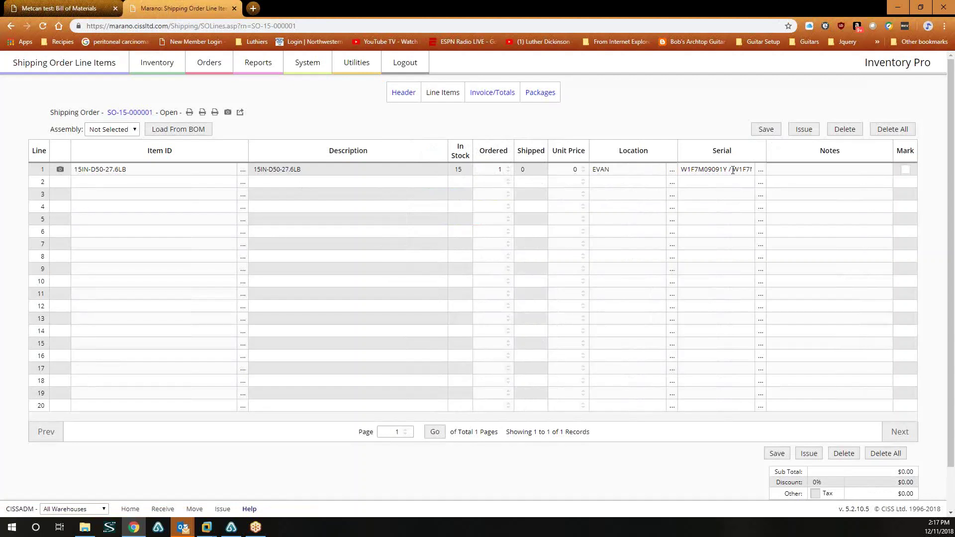
Try to issue the shipping order, and delete all line items from the pending inventory issue
{"action": "left_click", "coordinate": [804, 130]}
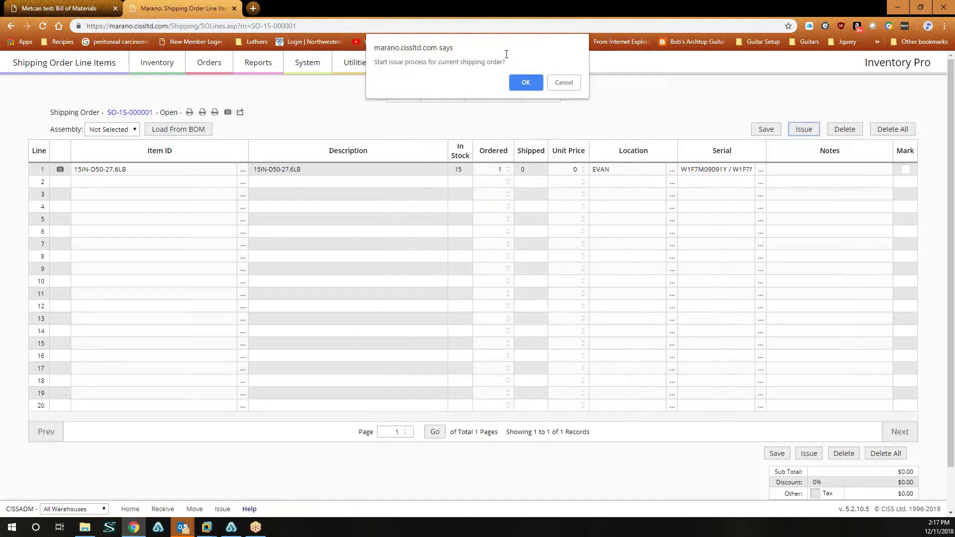
{"action": "left_click", "coordinate": [525, 82]}
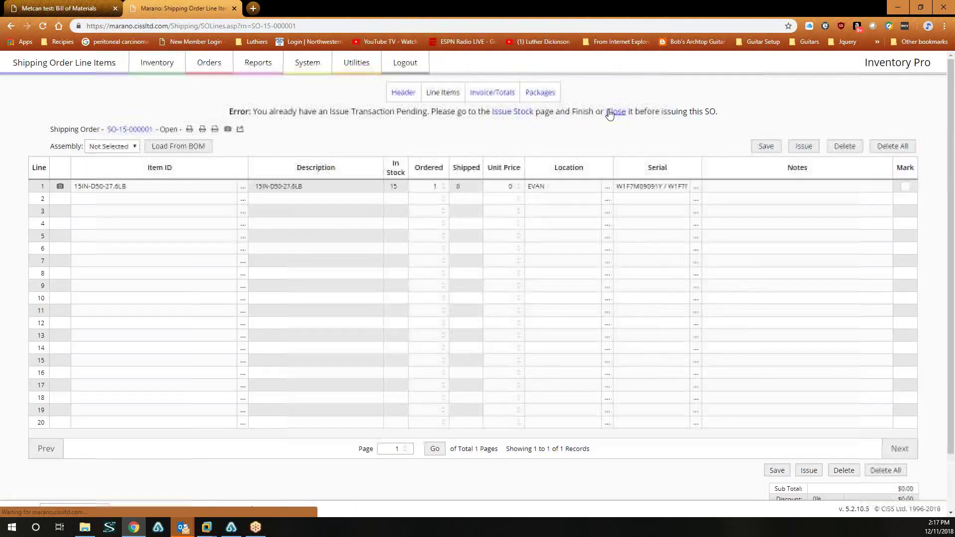
{"action": "left_click", "coordinate": [506, 113]}
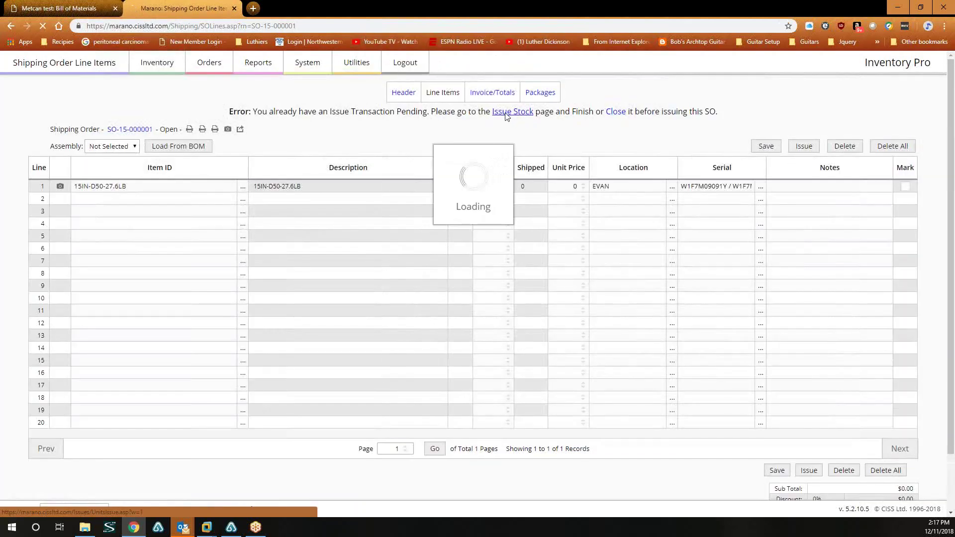
{"action": "left_click", "coordinate": [884, 130]}
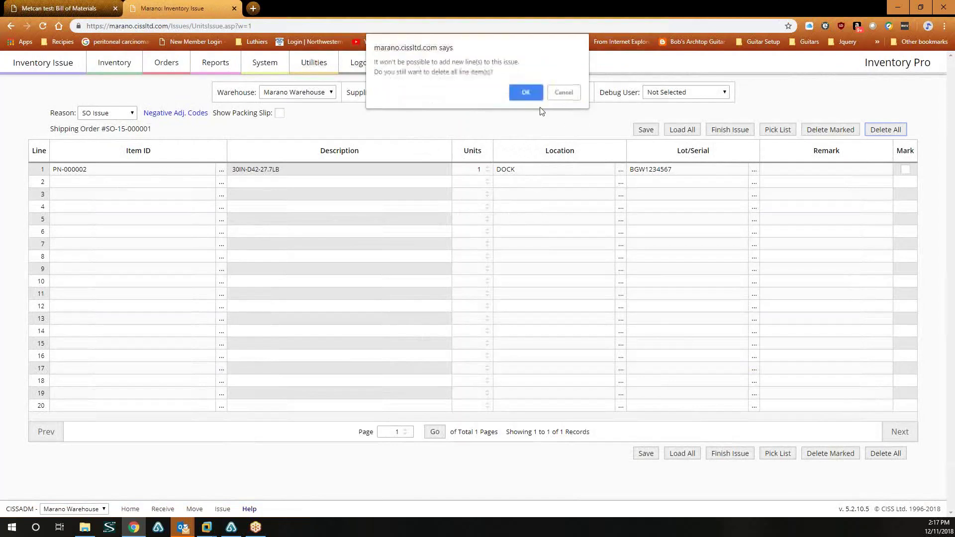
{"action": "left_click", "coordinate": [526, 93]}
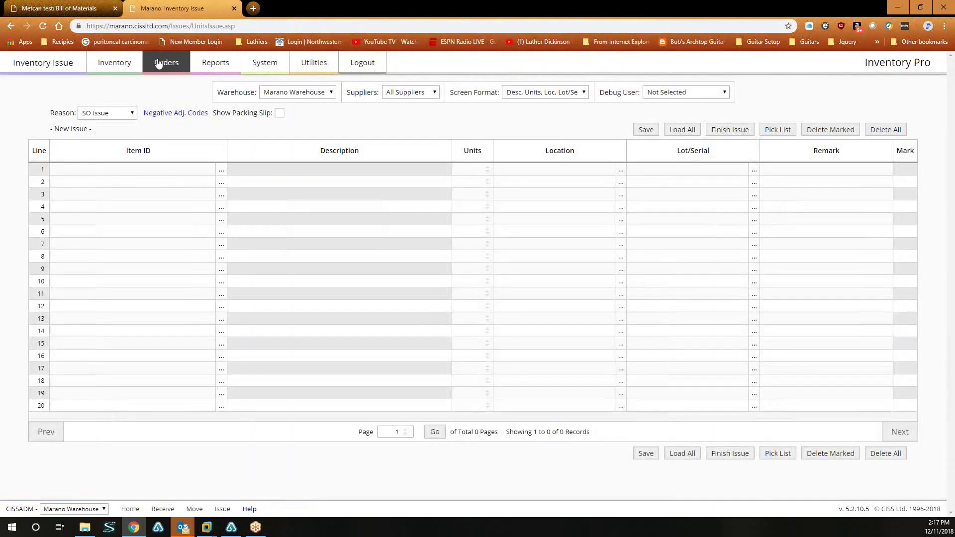
Open the line items of the shipping order dated 10/31/2018 and start issuing that order
{"action": "mouse_move", "coordinate": [167, 63]}
{"action": "left_click", "coordinate": [398, 99]}
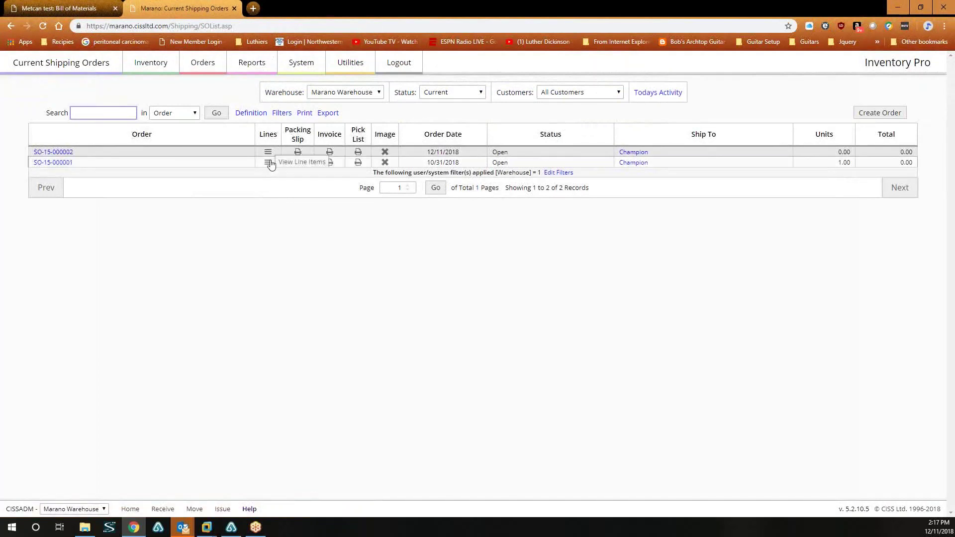
{"action": "left_click", "coordinate": [268, 163]}
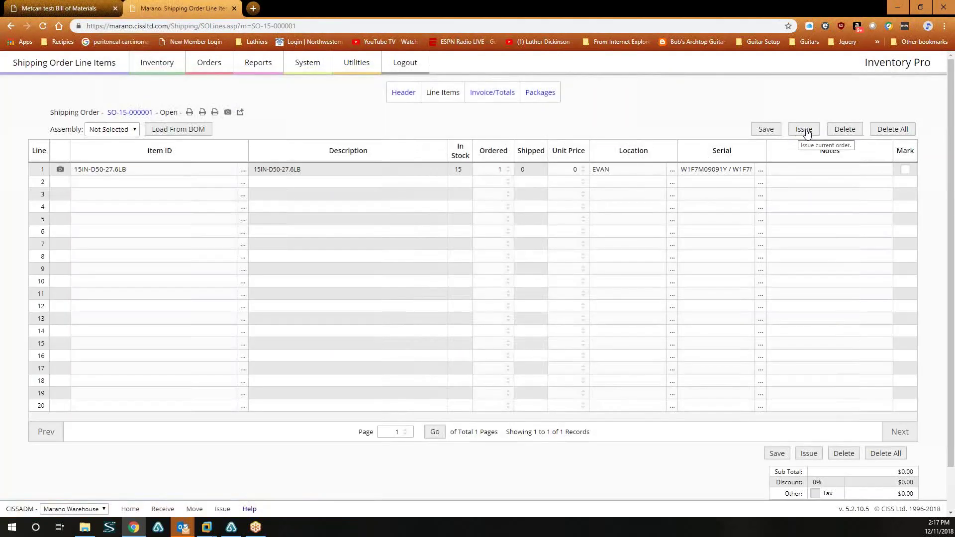
{"action": "left_click", "coordinate": [804, 130]}
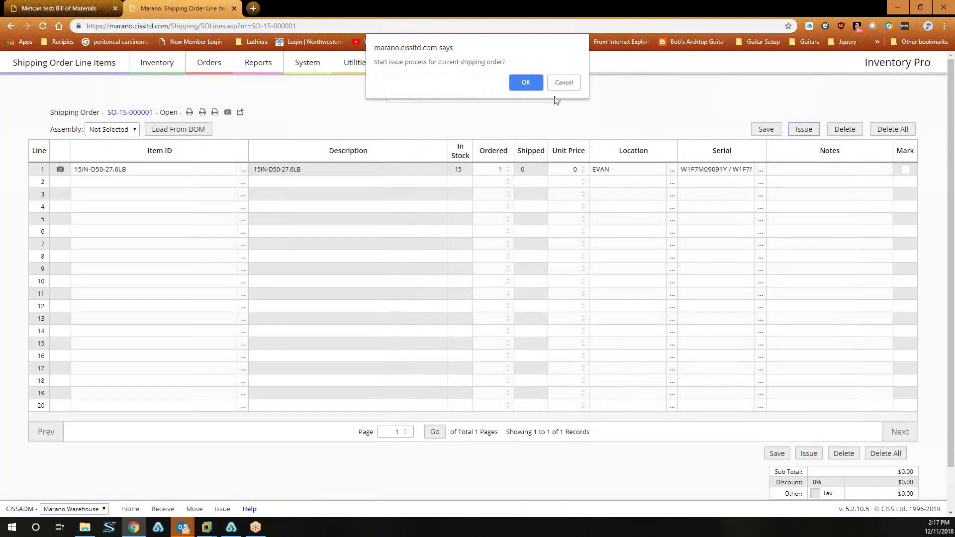
{"action": "key", "text": "Return"}
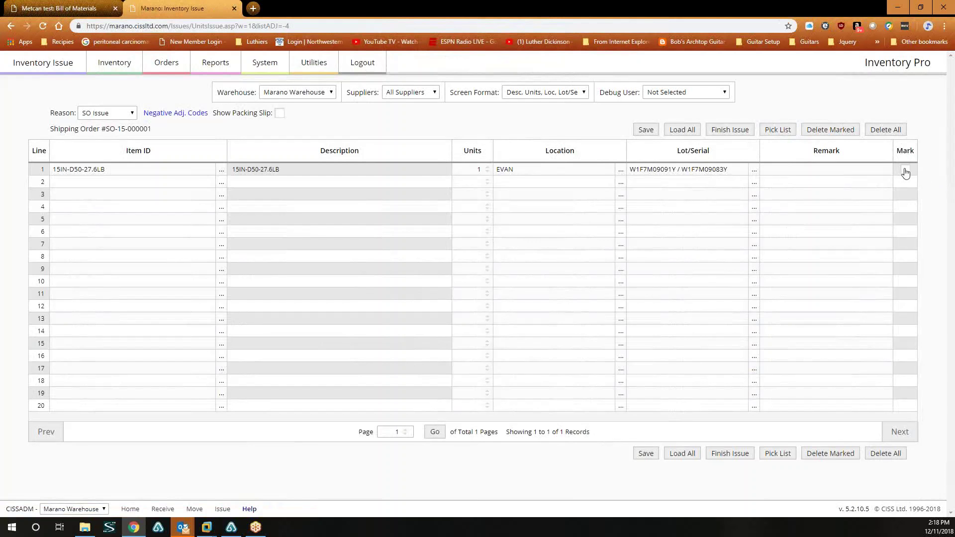
Mark line 1 of the pending inventory issue and delete the marked line
{"action": "left_click", "coordinate": [820, 133]}
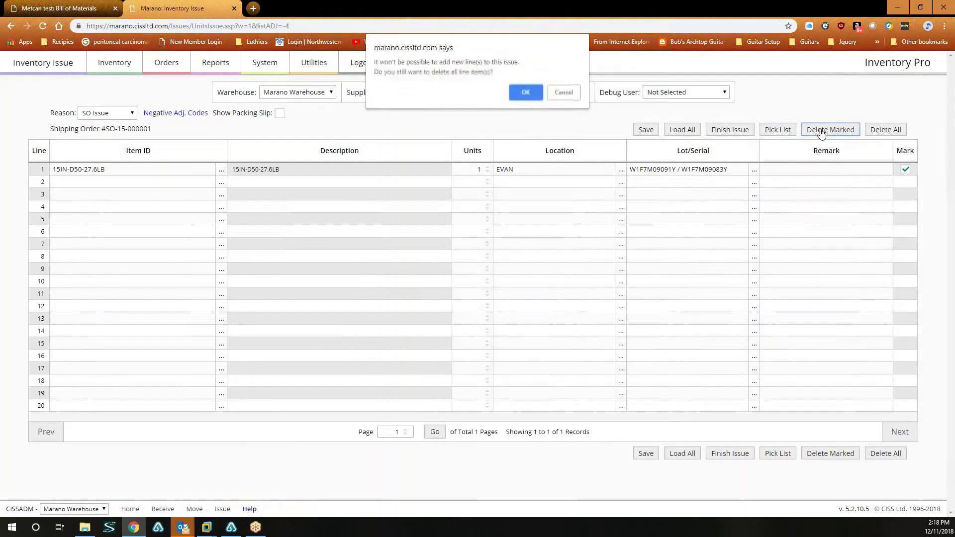
{"action": "left_click", "coordinate": [526, 92]}
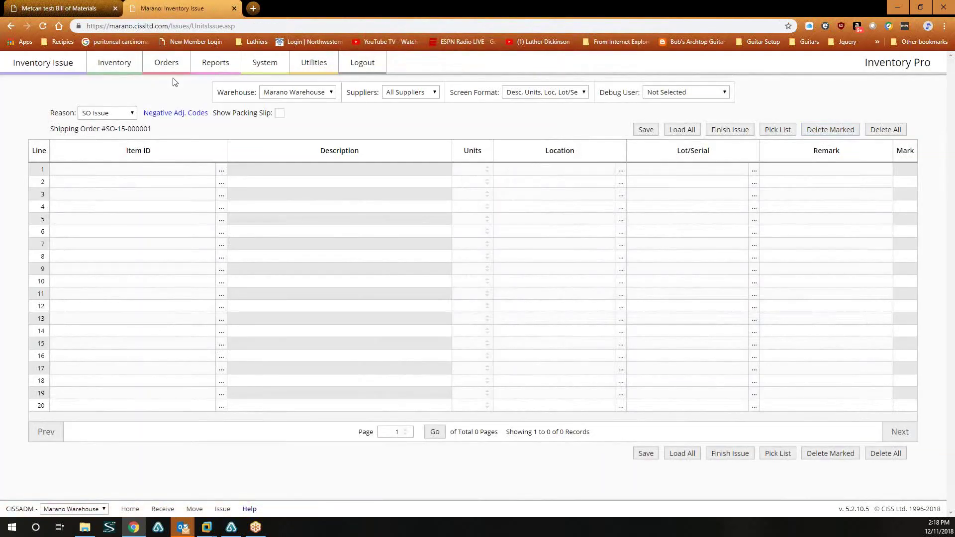
Reopen the line items of the shipping order dated 10/31/2018 and review the line and order totals
{"action": "left_click", "coordinate": [166, 63]}
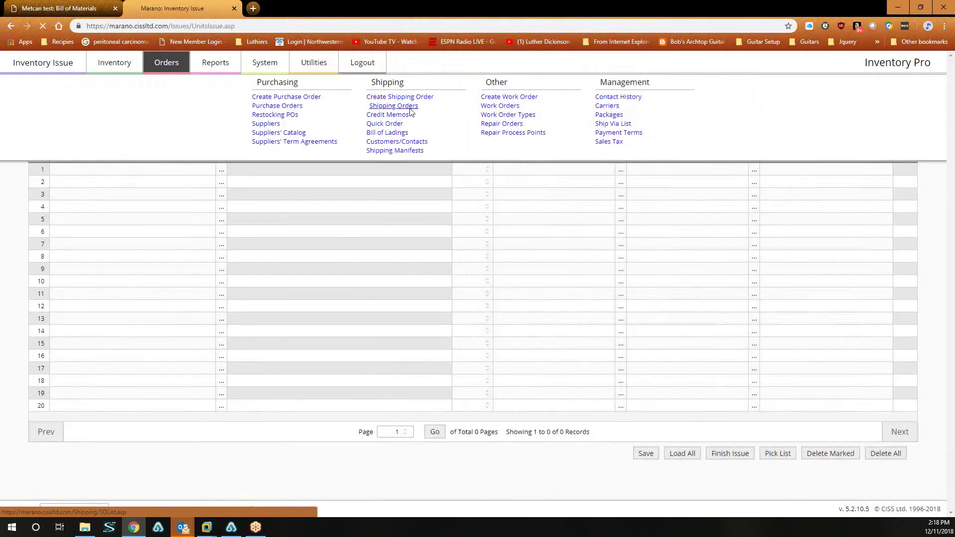
{"action": "left_click", "coordinate": [403, 106]}
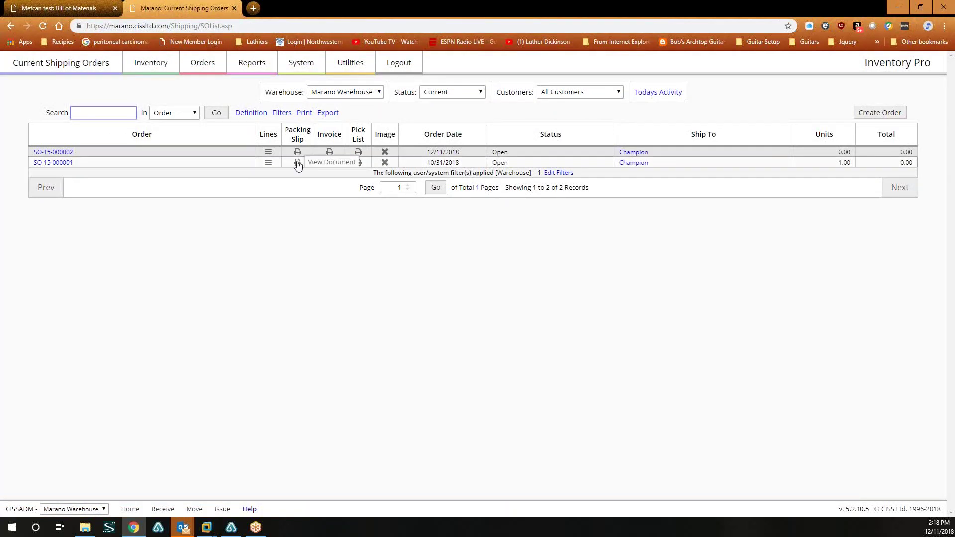
{"action": "left_click", "coordinate": [267, 163]}
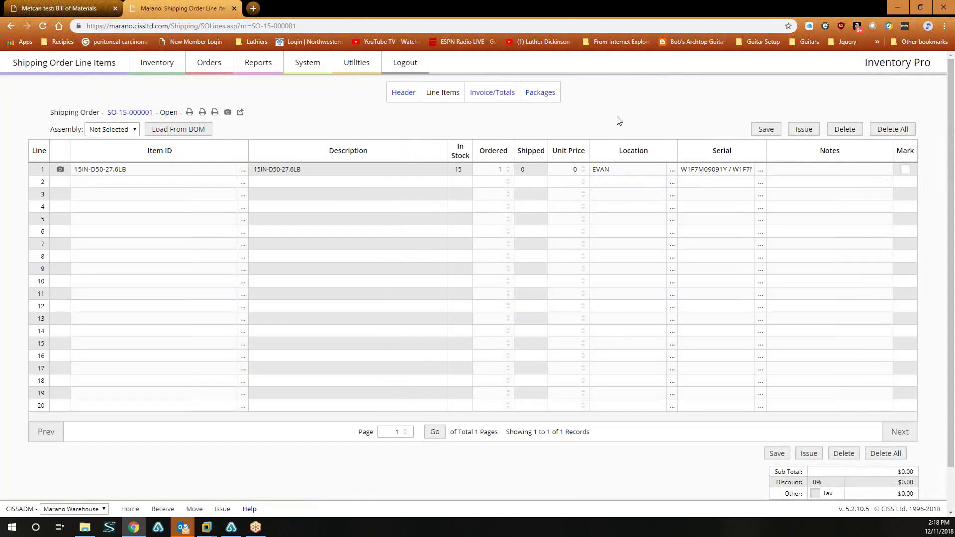
{"action": "left_click_drag", "start_coordinate": [948, 350], "coordinate": [947, 393]}
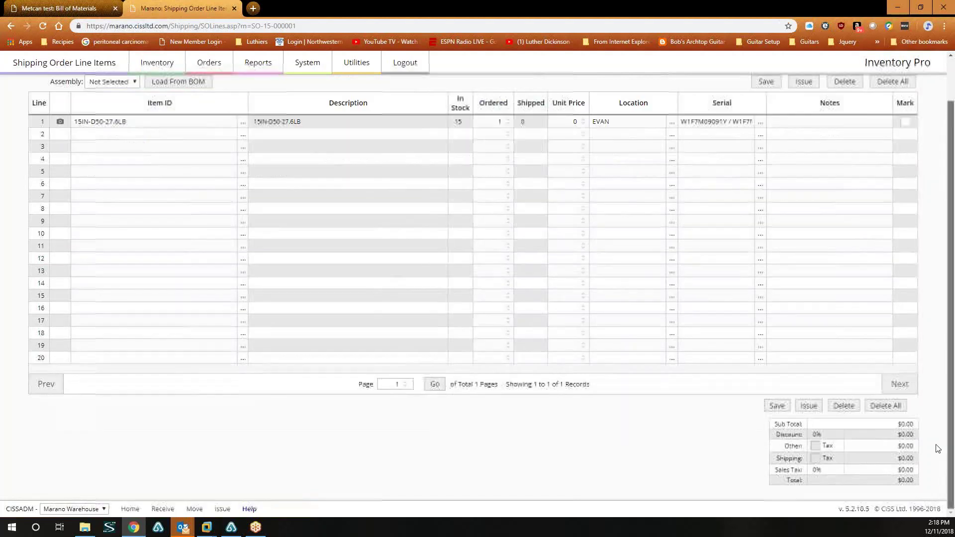
{"action": "scroll", "coordinate": [947, 381], "scroll_direction": "up", "scroll_amount": 1}
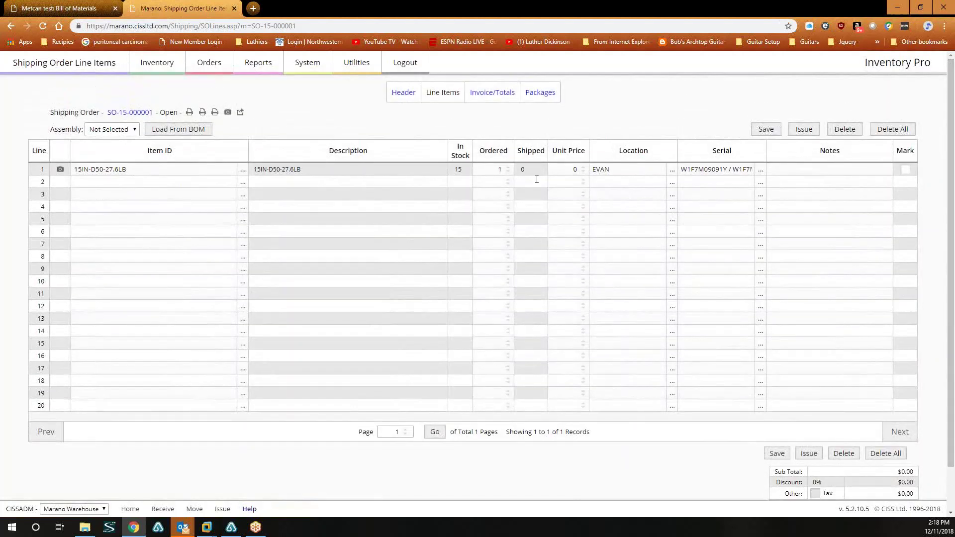
Save line 1 with the stock location holding serial W1F7M09091Y / W1F7M09083Y, and start issuing the shipping order
{"action": "left_click", "coordinate": [671, 170]}
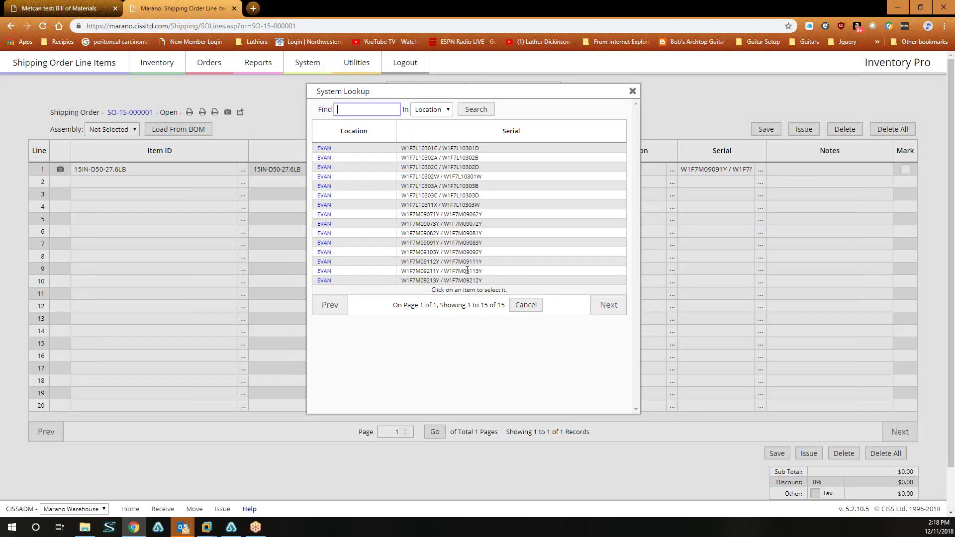
{"action": "left_click", "coordinate": [327, 243]}
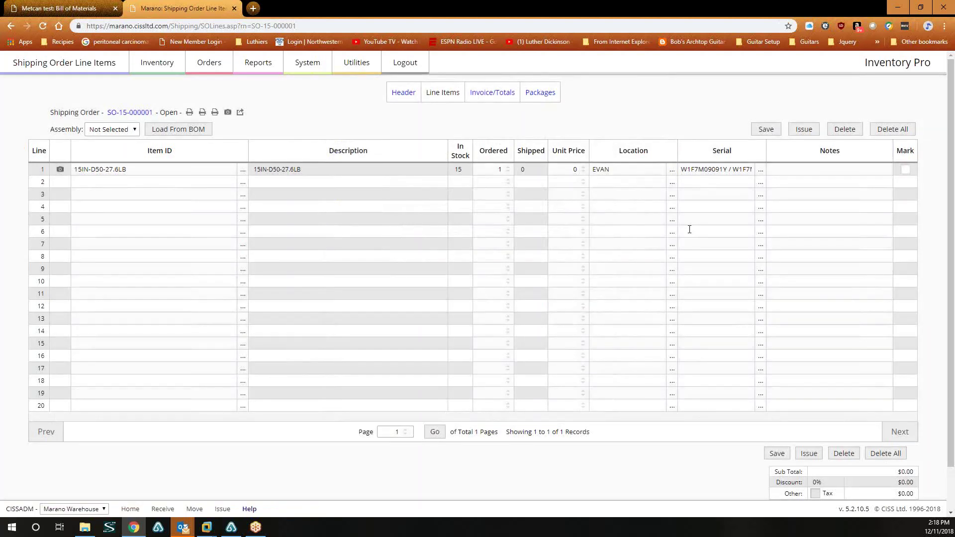
{"action": "left_click", "coordinate": [767, 130]}
{"action": "left_click", "coordinate": [805, 130]}
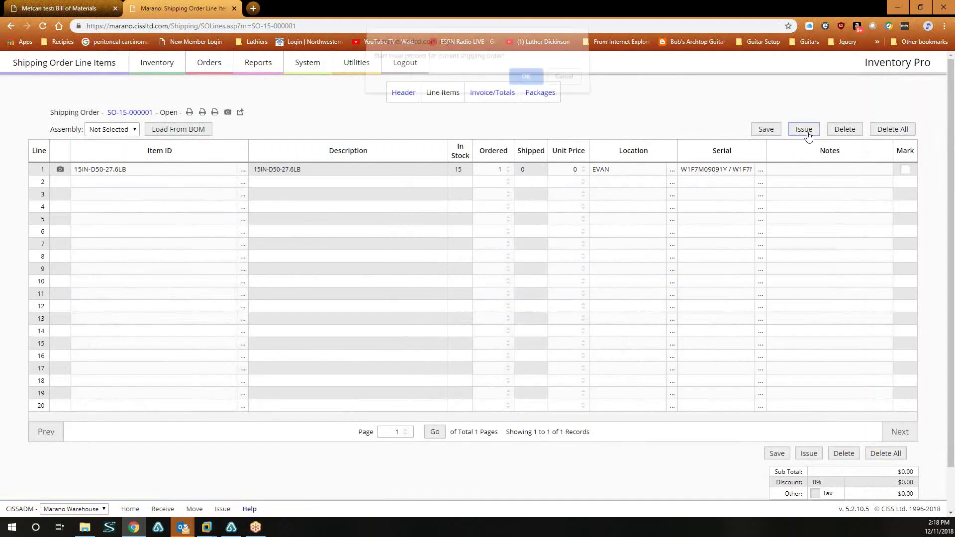
{"action": "left_click", "coordinate": [529, 82]}
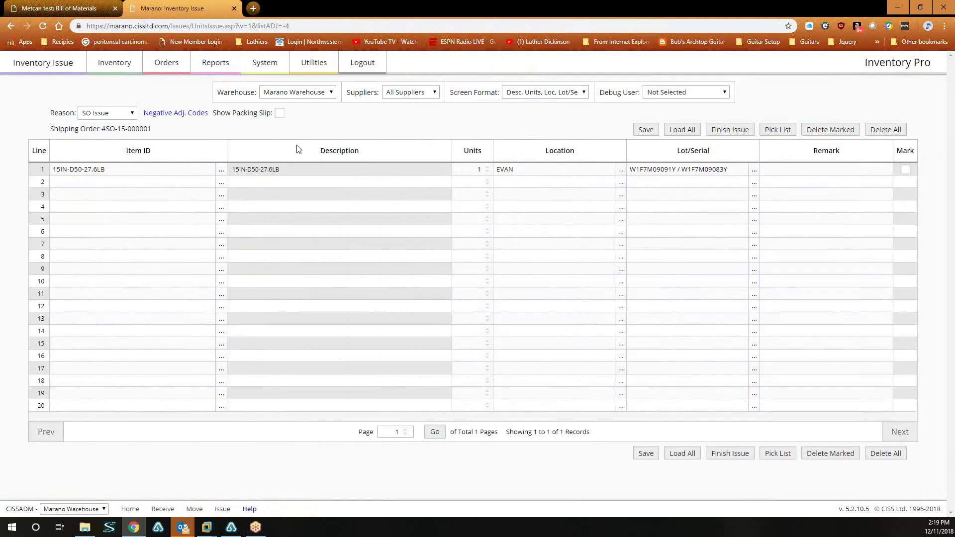
Return to the line items of the 10/31/2018 shipping order and try to issue the order again
{"action": "left_click", "coordinate": [160, 62]}
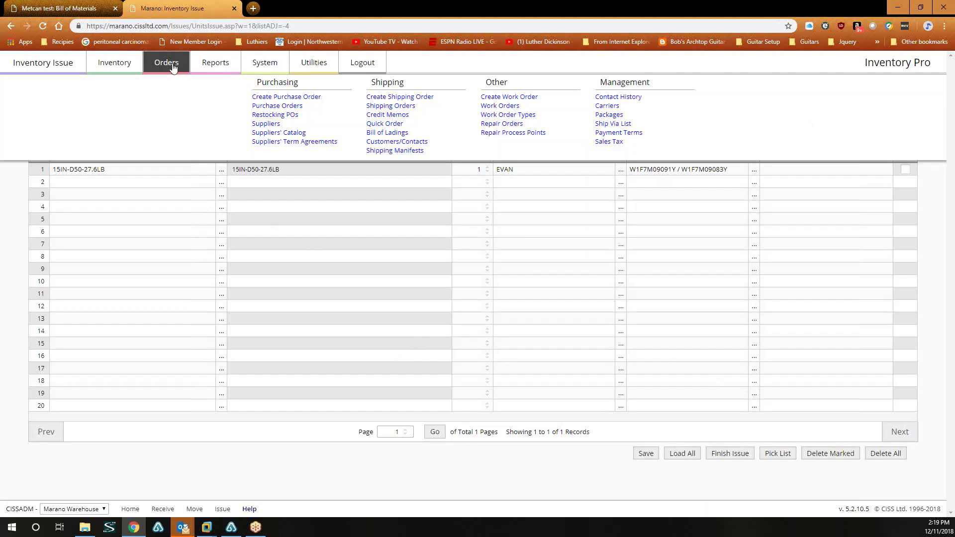
{"action": "left_click", "coordinate": [384, 106]}
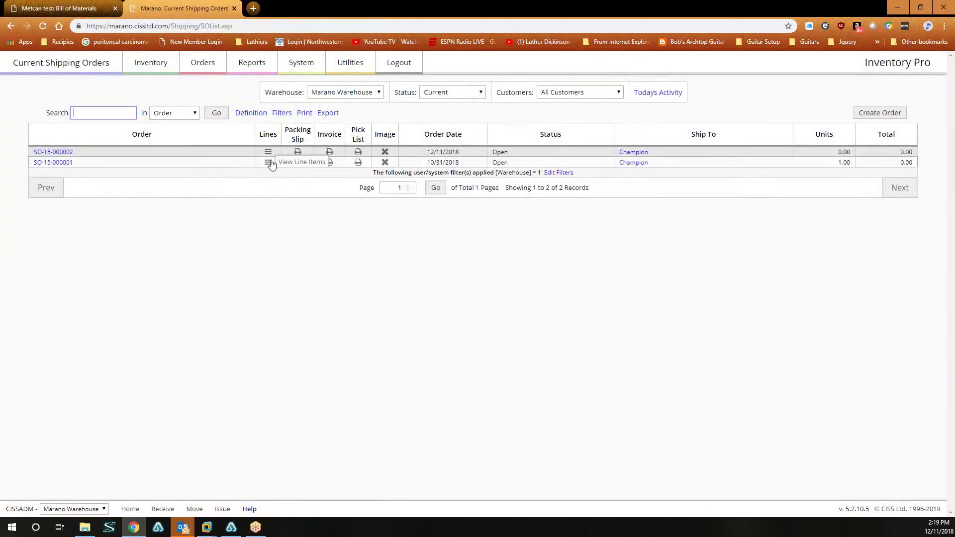
{"action": "left_click", "coordinate": [268, 162]}
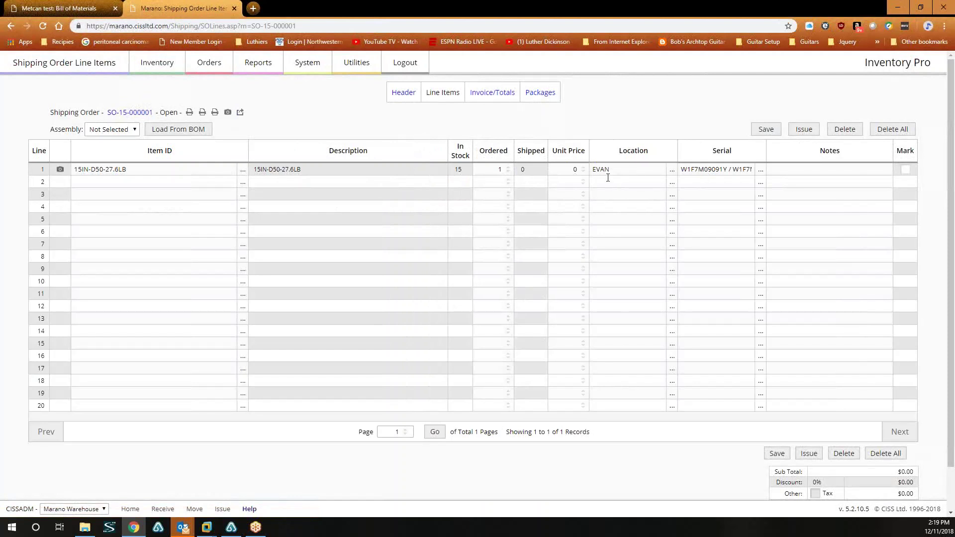
{"action": "left_click", "coordinate": [804, 130]}
{"action": "left_click", "coordinate": [526, 79]}
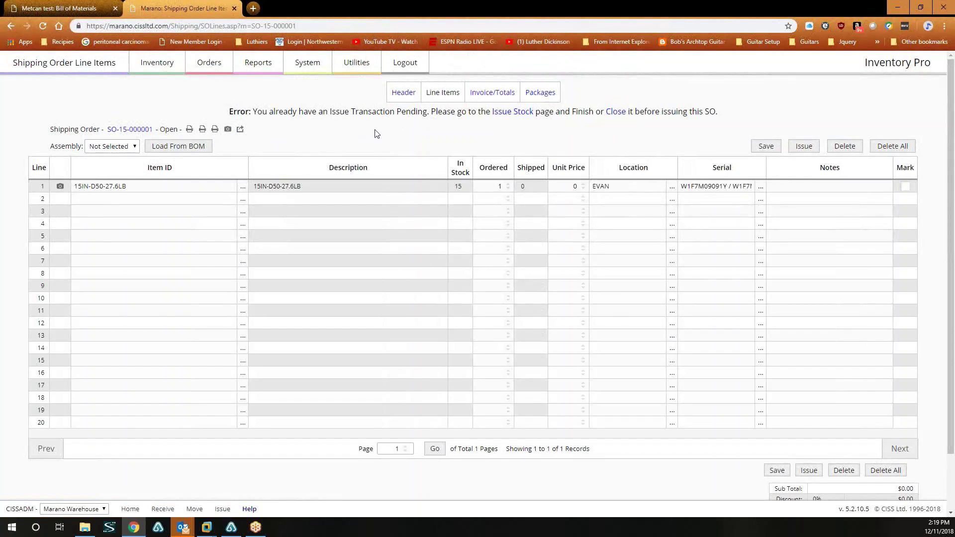
Open the pending issue transaction for the shipping order and delete all of its line items
{"action": "left_click", "coordinate": [512, 115]}
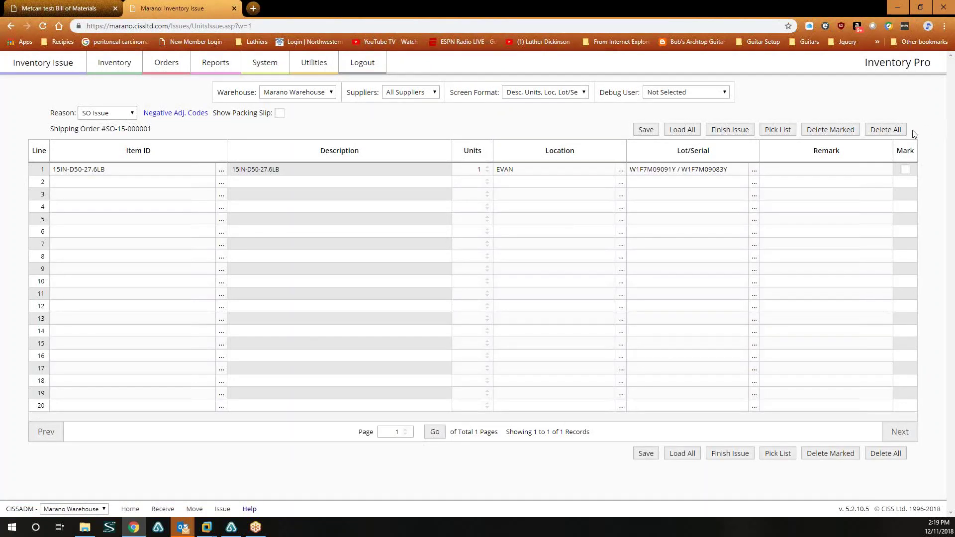
{"action": "left_click", "coordinate": [885, 129]}
{"action": "left_click", "coordinate": [524, 91]}
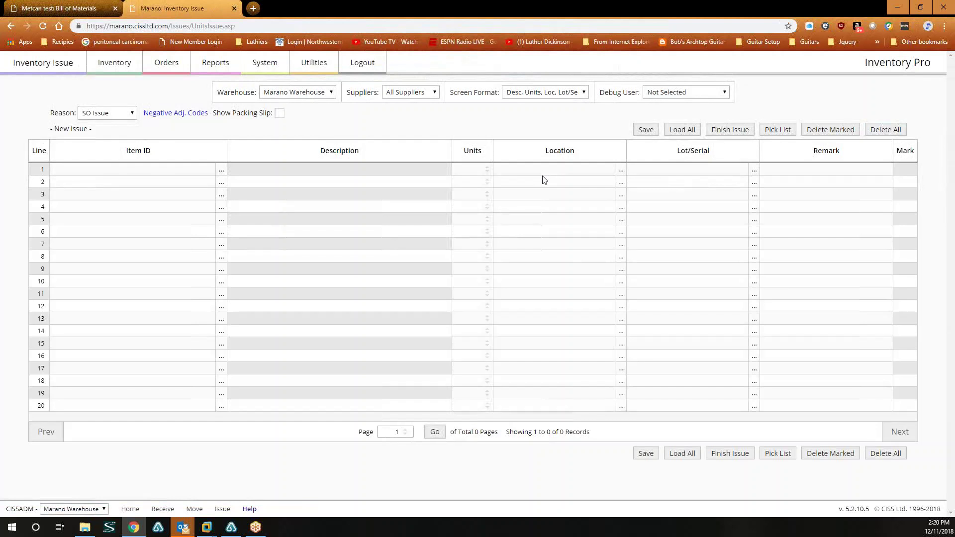
Try to view the bill of lading for the shipping order dated 12/11/2018, and close the document window
{"action": "left_click", "coordinate": [116, 67]}
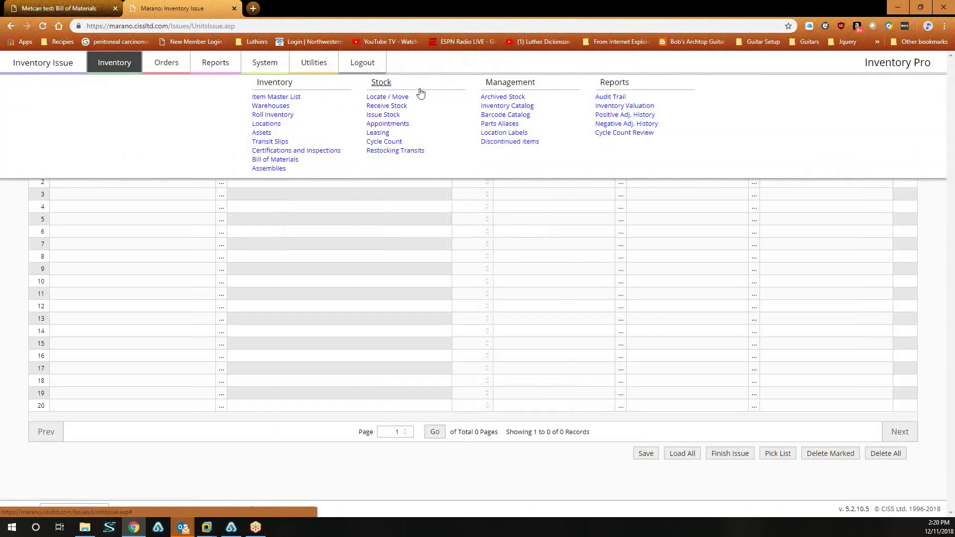
{"action": "left_click", "coordinate": [180, 62]}
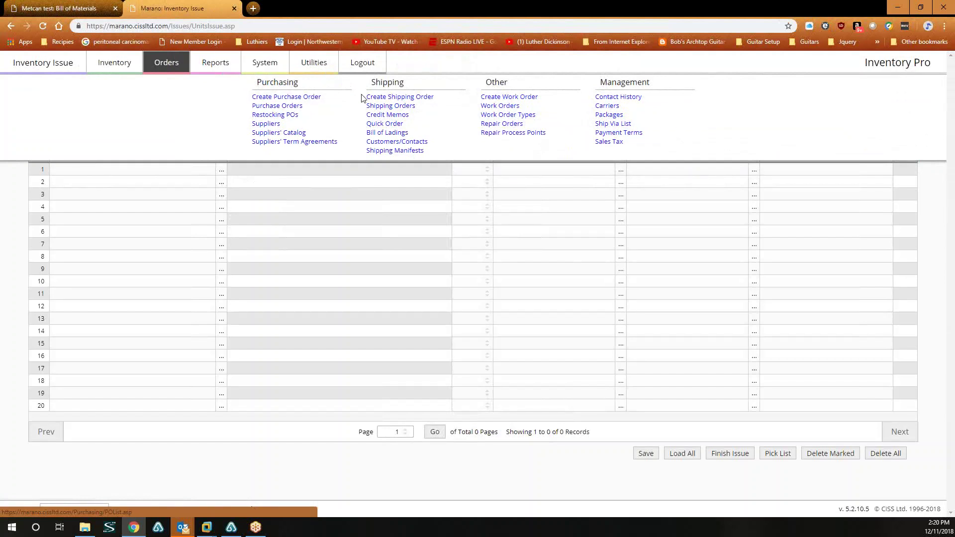
{"action": "left_click", "coordinate": [387, 133]}
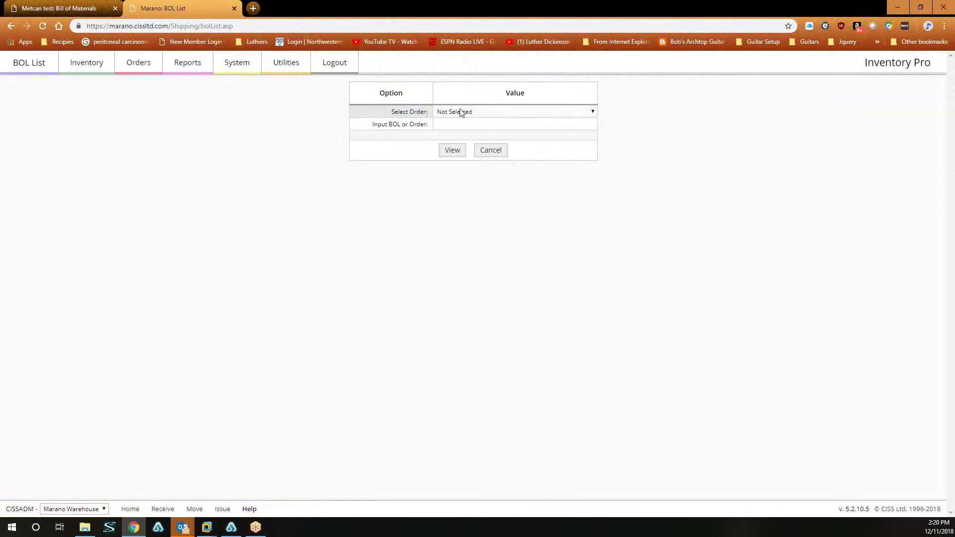
{"action": "left_click", "coordinate": [462, 112]}
{"action": "left_click", "coordinate": [462, 130]}
{"action": "left_click", "coordinate": [452, 151]}
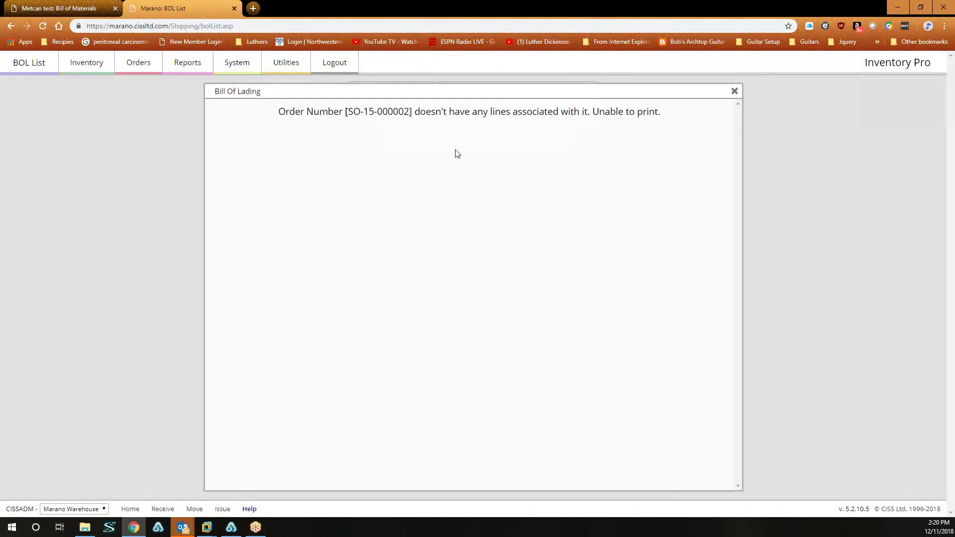
{"action": "left_click", "coordinate": [735, 91]}
View the bill of lading for the 10/31/2018 shipping order and examine its shipping details, item line and signature sections
{"action": "left_click", "coordinate": [462, 113]}
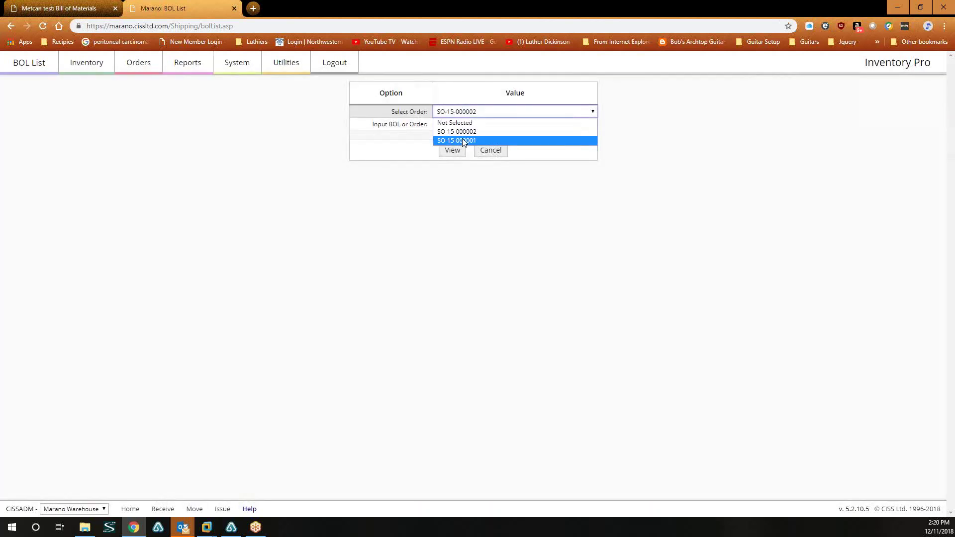
{"action": "left_click", "coordinate": [463, 141]}
{"action": "left_click", "coordinate": [452, 150]}
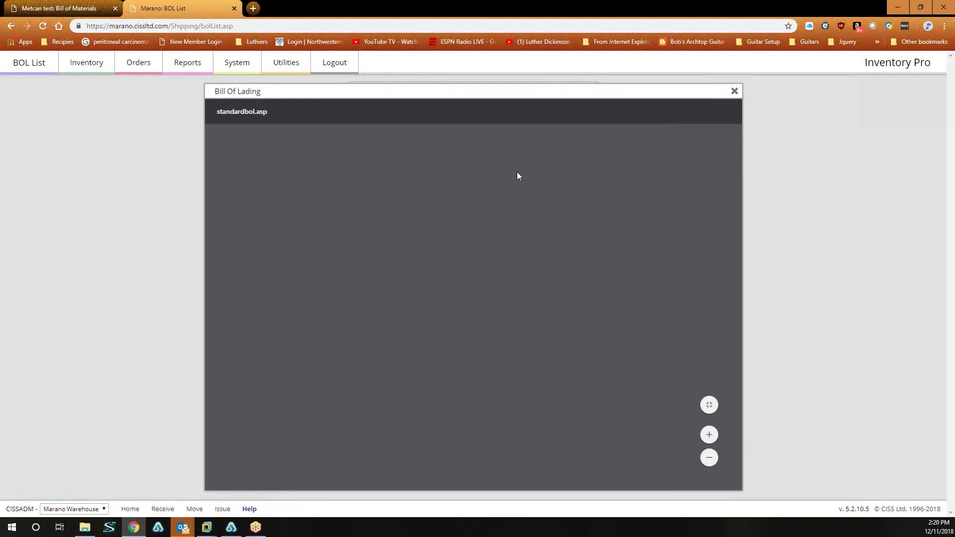
{"action": "scroll", "coordinate": [642, 223], "scroll_direction": "down", "scroll_amount": 3}
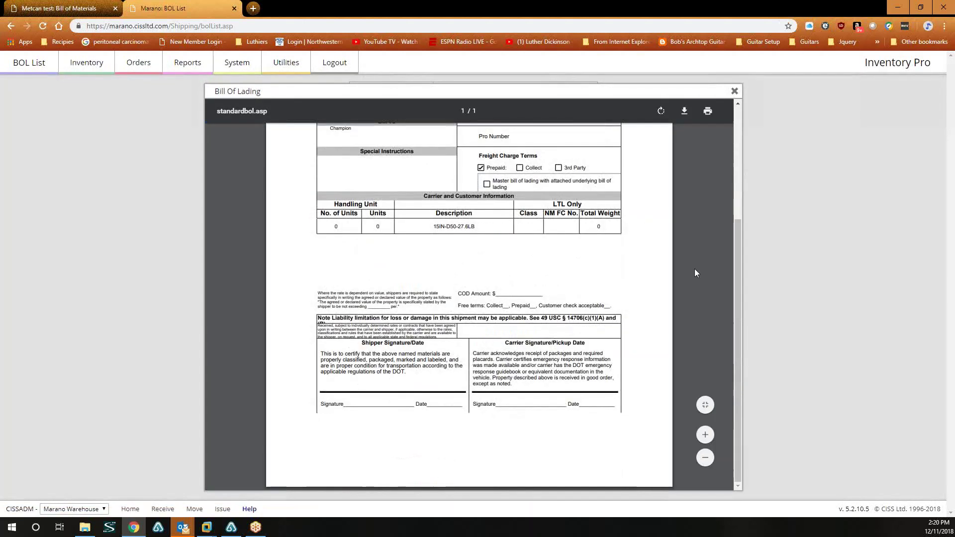
{"action": "scroll", "coordinate": [700, 277], "scroll_direction": "up", "scroll_amount": 3}
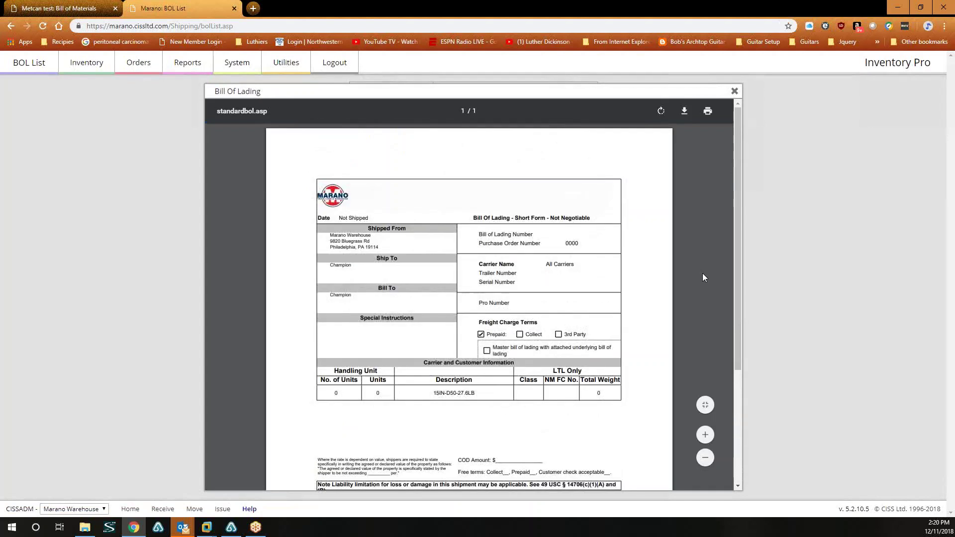
{"action": "scroll", "coordinate": [704, 277], "scroll_direction": "down", "scroll_amount": 3}
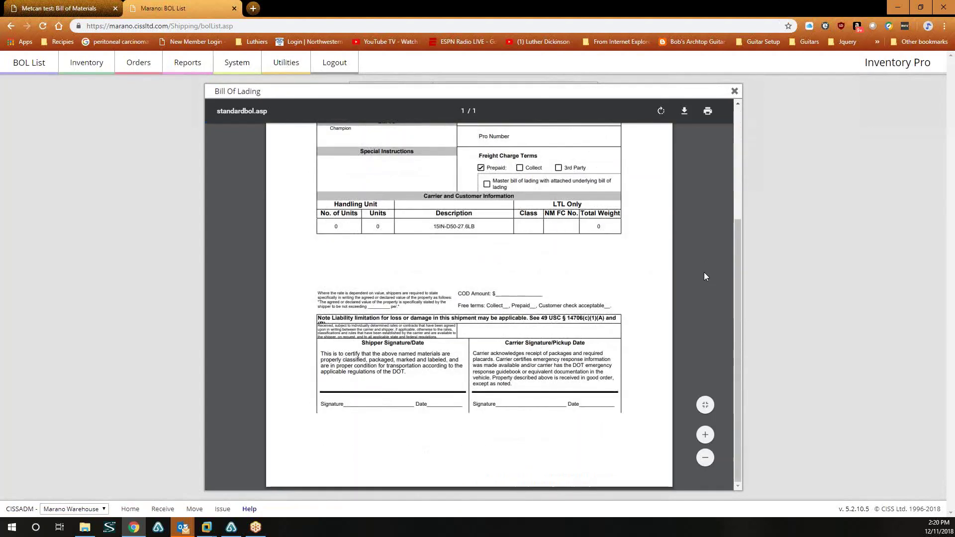
{"action": "scroll", "coordinate": [706, 274], "scroll_direction": "up", "scroll_amount": 3}
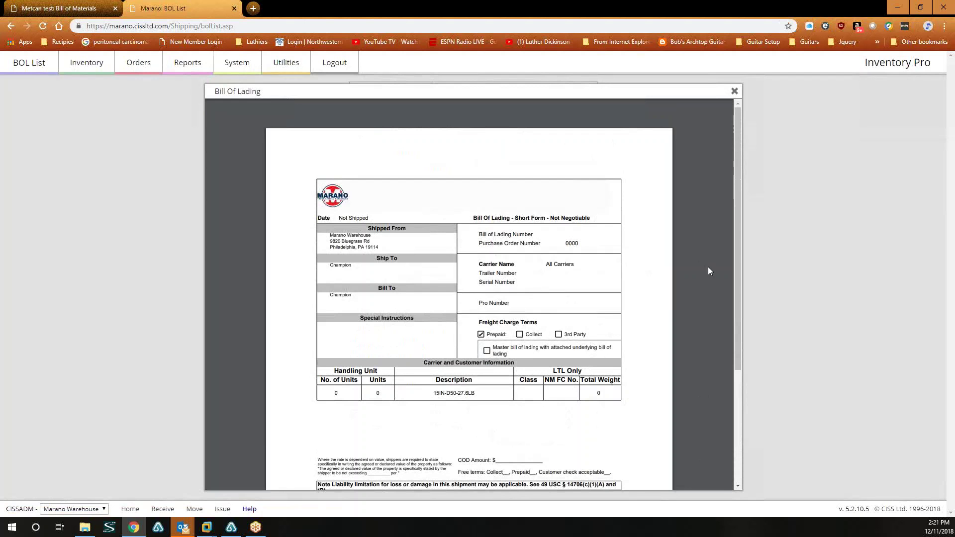
{"action": "scroll", "coordinate": [714, 333], "scroll_direction": "down", "scroll_amount": 3}
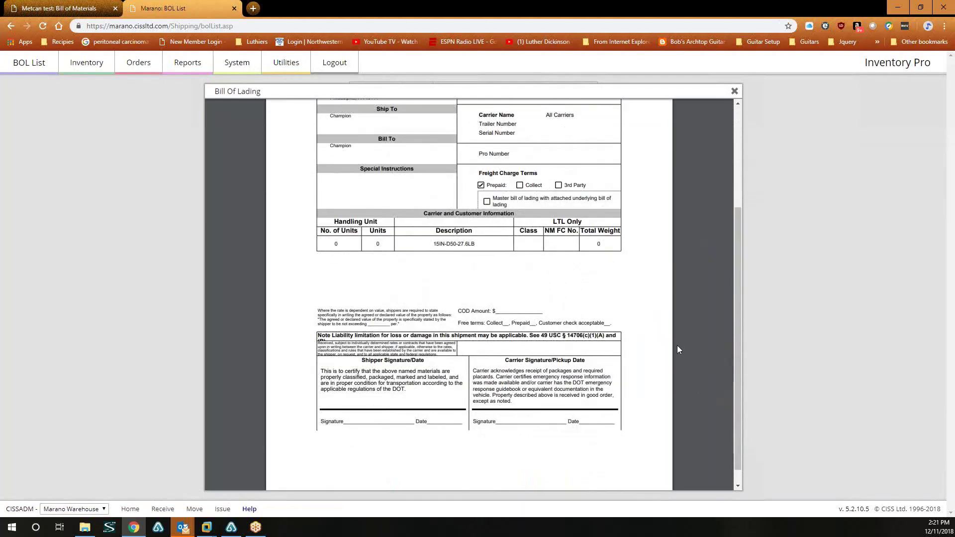
{"action": "scroll", "coordinate": [676, 357], "scroll_direction": "up", "scroll_amount": 3}
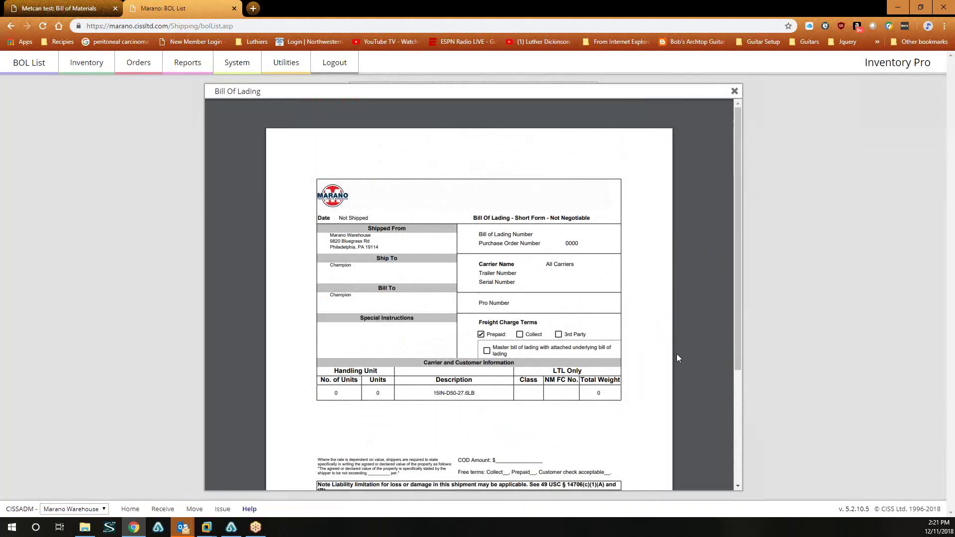
{"action": "scroll", "coordinate": [687, 333], "scroll_direction": "down", "scroll_amount": 3}
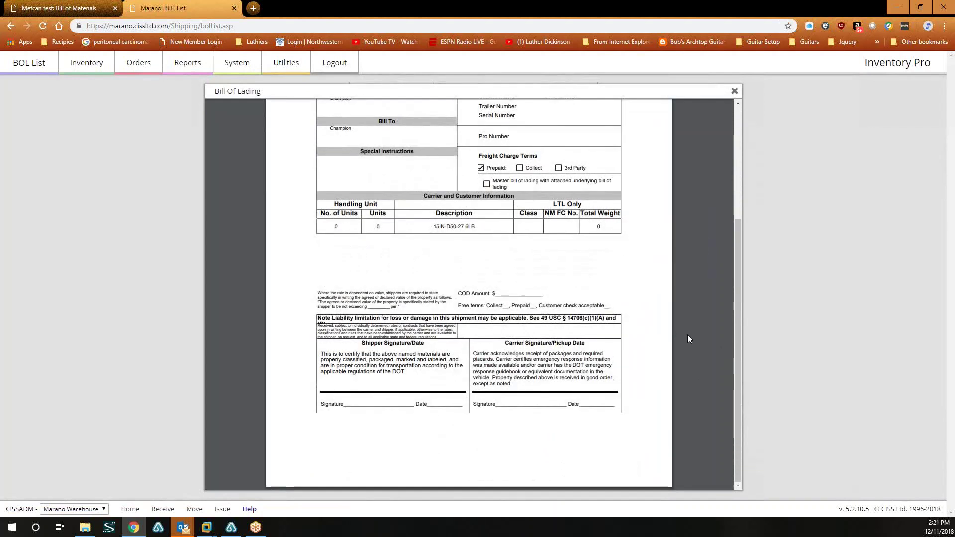
{"action": "scroll", "coordinate": [687, 338], "scroll_direction": "up", "scroll_amount": 3}
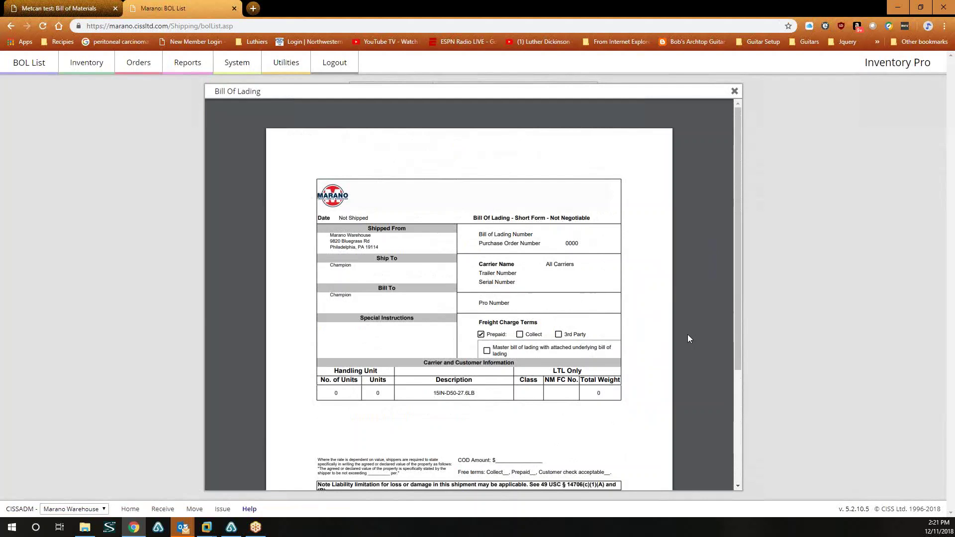
Close the bill of lading, open the 10/31/2018 shipping order, and preview its packing list
{"action": "left_click", "coordinate": [733, 95]}
{"action": "mouse_move", "coordinate": [143, 66]}
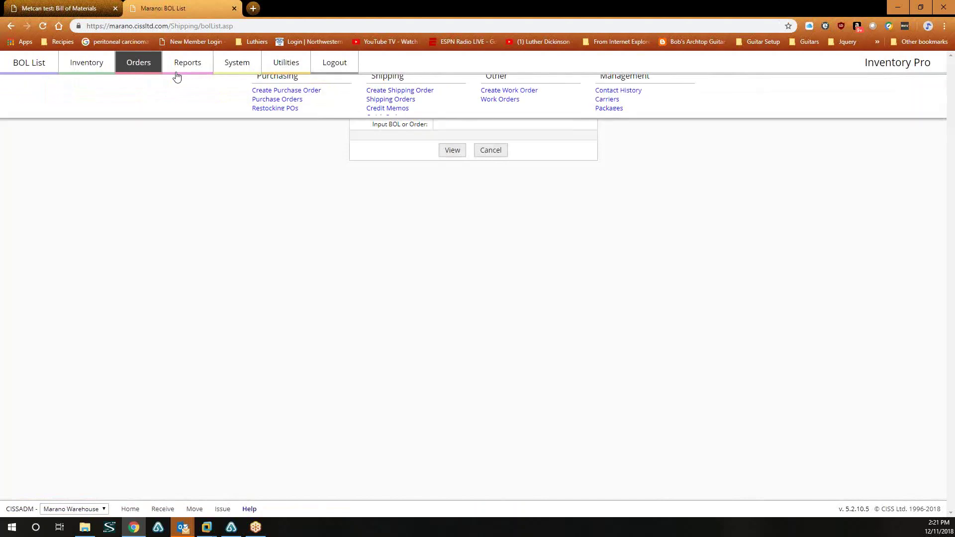
{"action": "left_click", "coordinate": [371, 105]}
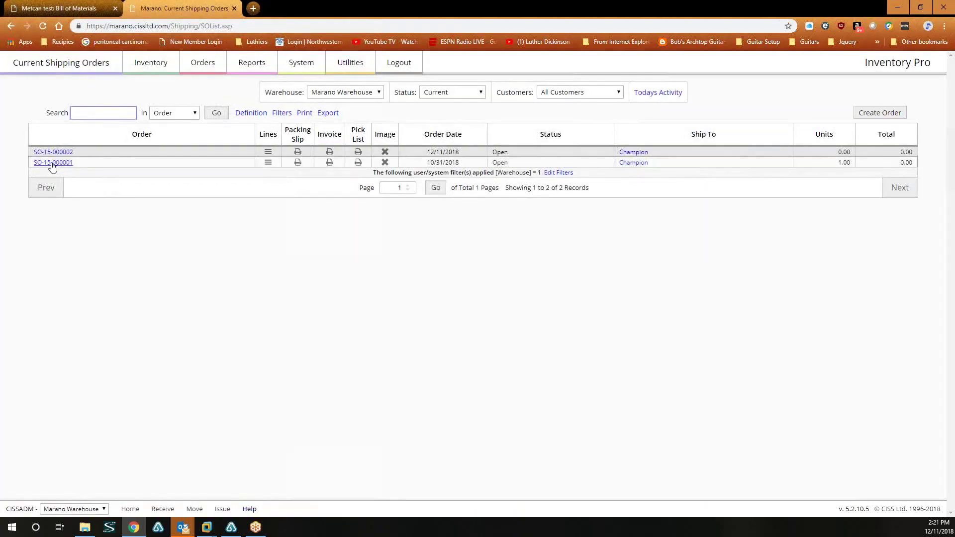
{"action": "left_click", "coordinate": [52, 164]}
{"action": "left_click", "coordinate": [352, 115]}
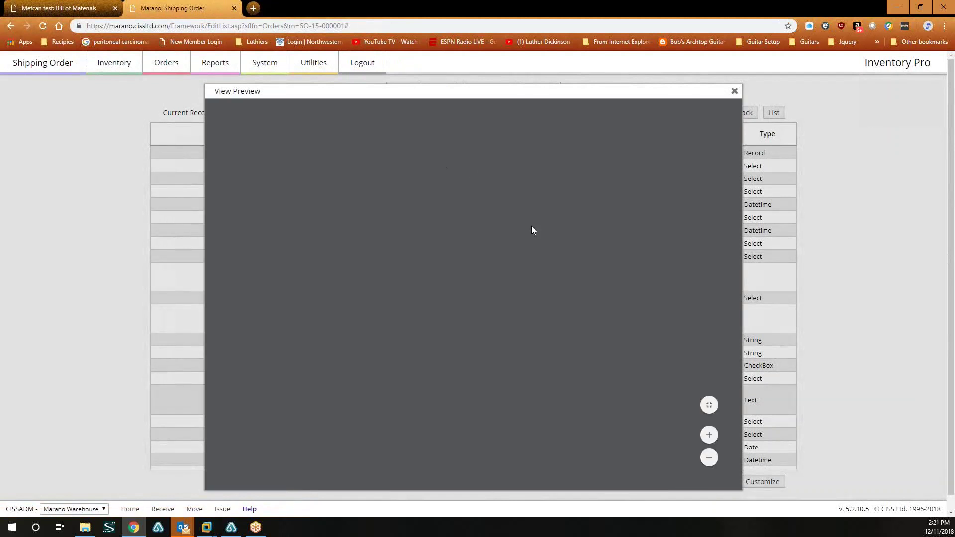
{"action": "scroll", "coordinate": [569, 273], "scroll_direction": "down", "scroll_amount": 3}
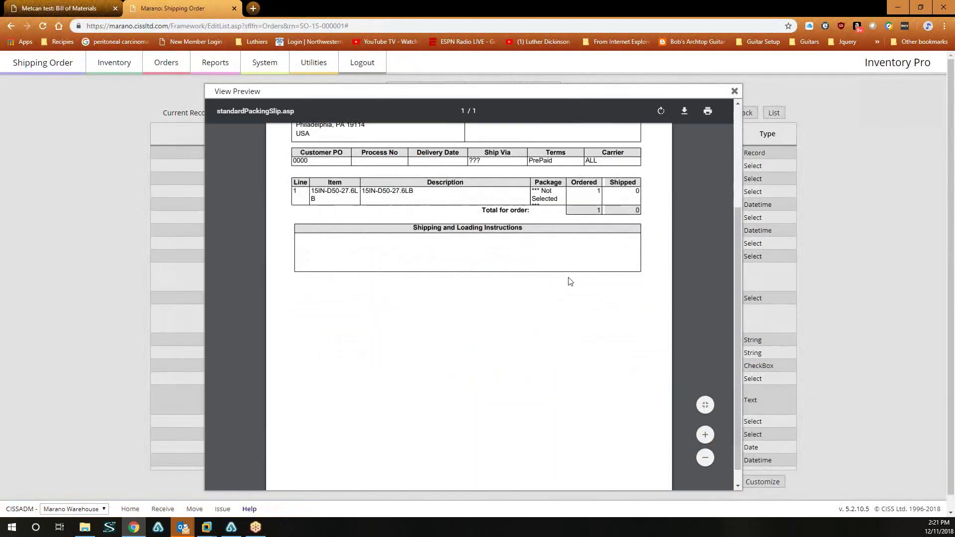
{"action": "scroll", "coordinate": [569, 281], "scroll_direction": "up", "scroll_amount": 2}
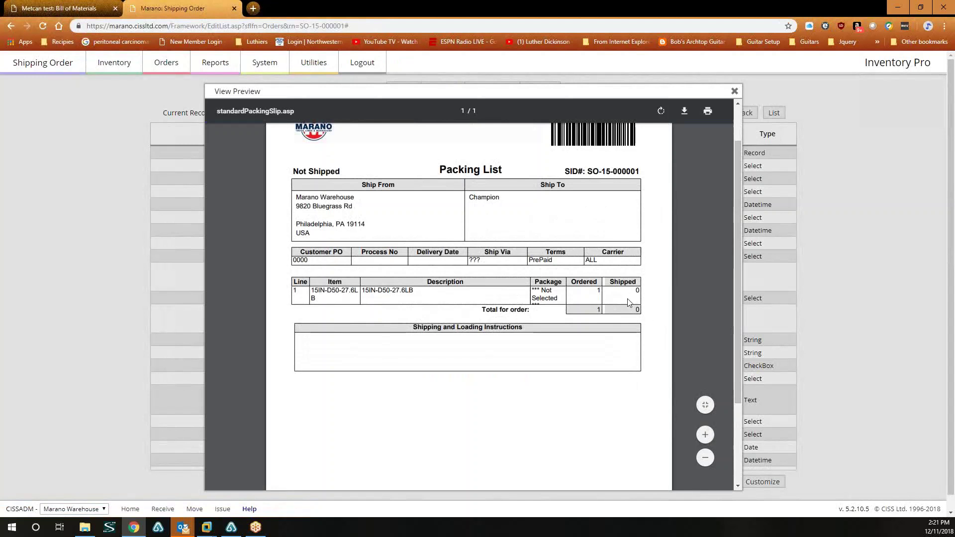
{"action": "scroll", "coordinate": [629, 302], "scroll_direction": "up", "scroll_amount": 1}
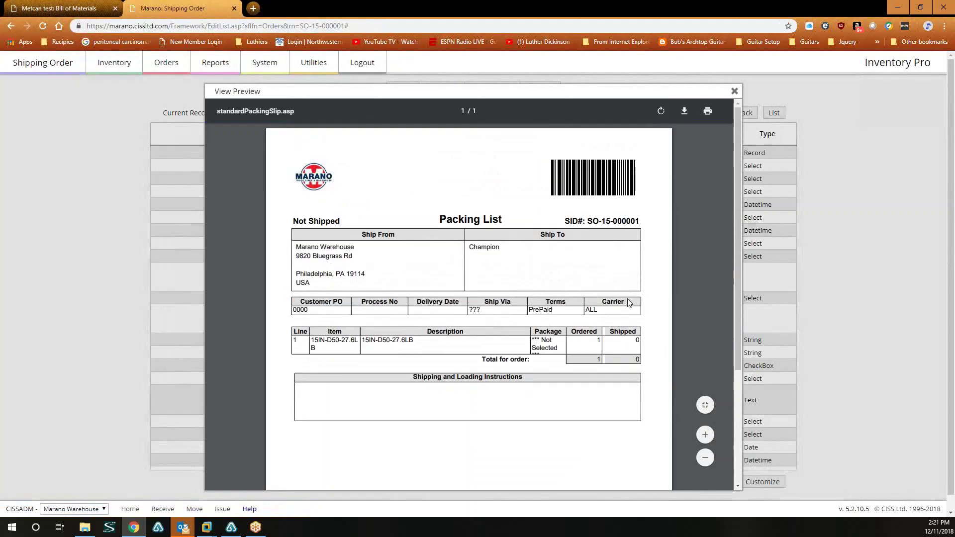
{"action": "left_click", "coordinate": [735, 91]}
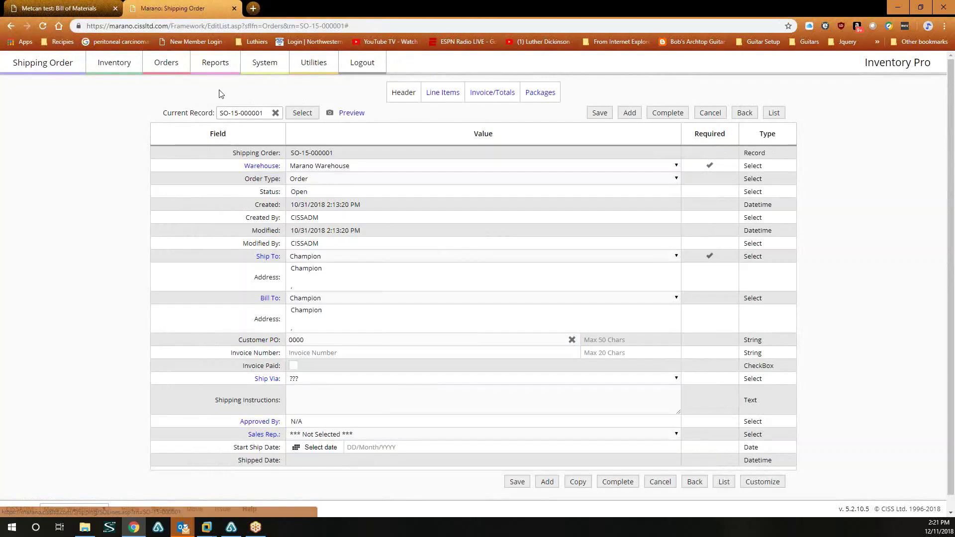
From the shipping orders list, view the invoice and the pick list of the 10/31/2018 order
{"action": "mouse_move", "coordinate": [168, 62]}
{"action": "left_click", "coordinate": [375, 106]}
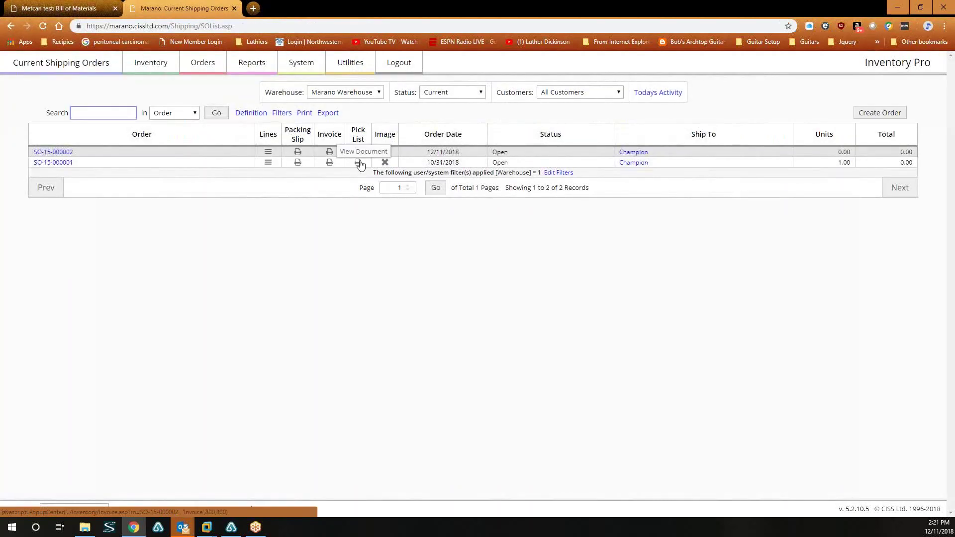
{"action": "left_click", "coordinate": [330, 164]}
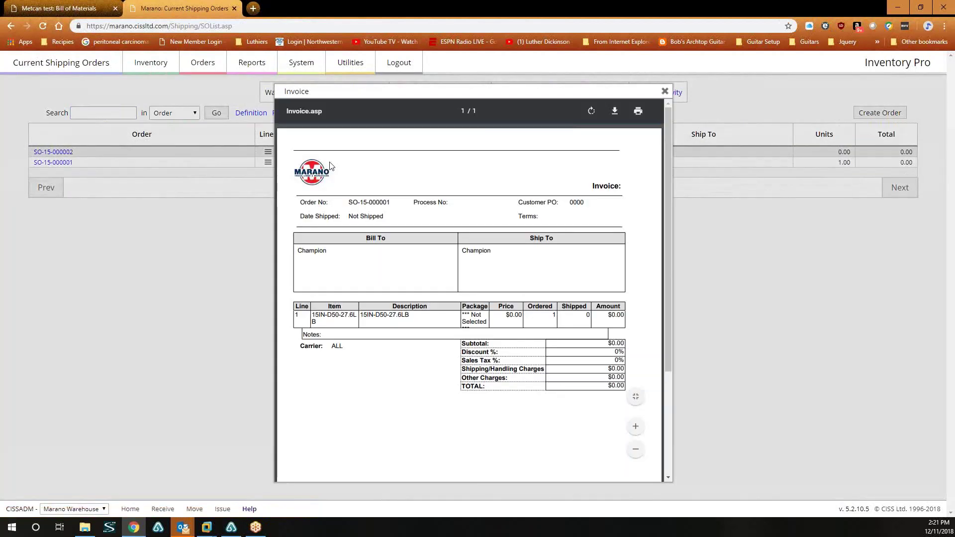
{"action": "left_click", "coordinate": [664, 91]}
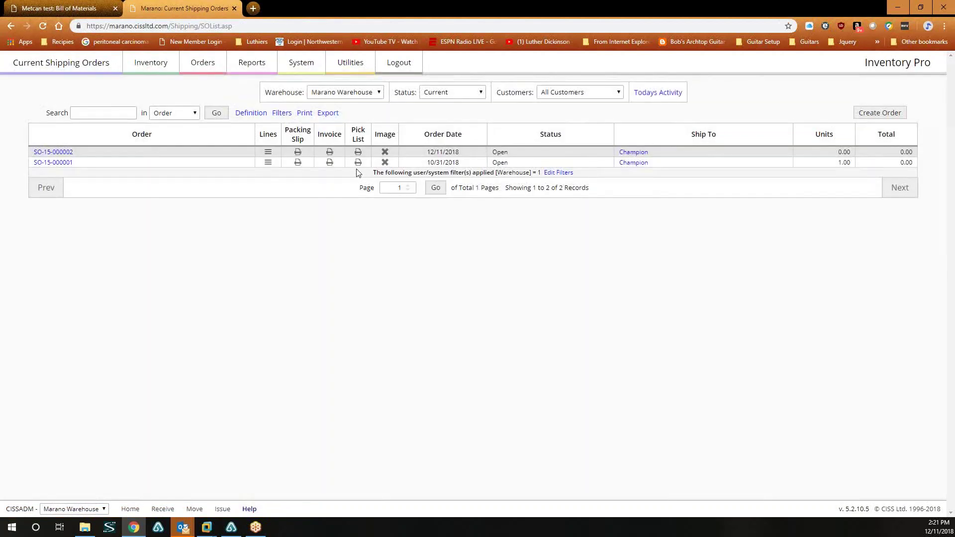
{"action": "left_click", "coordinate": [357, 162]}
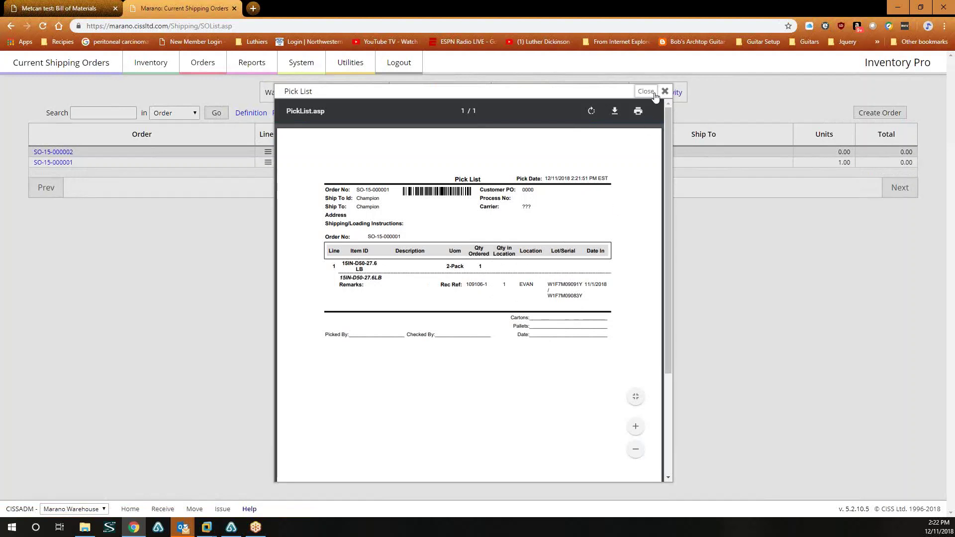
{"action": "left_click", "coordinate": [655, 95]}
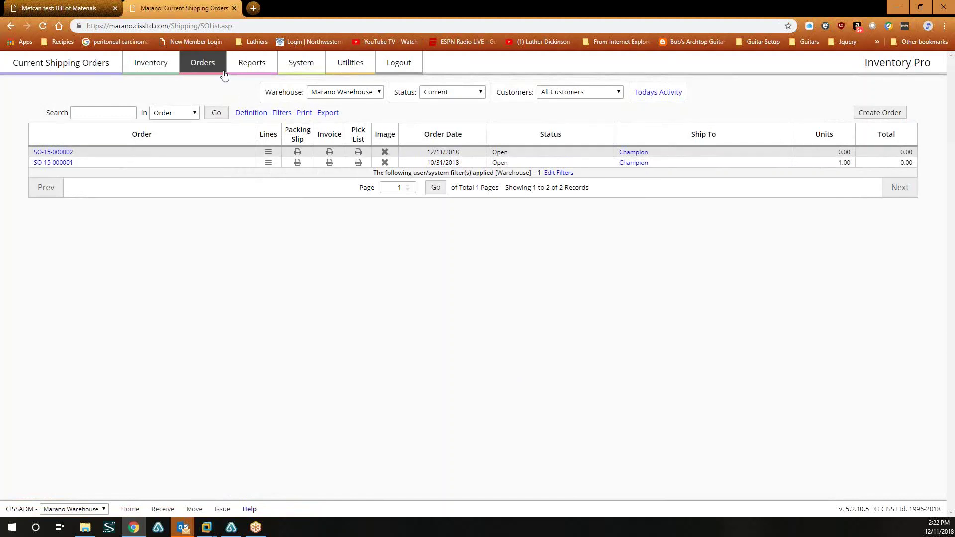
Filter the shipping orders list by Current, Completed and Canceled status, finishing with All
{"action": "left_click", "coordinate": [208, 67]}
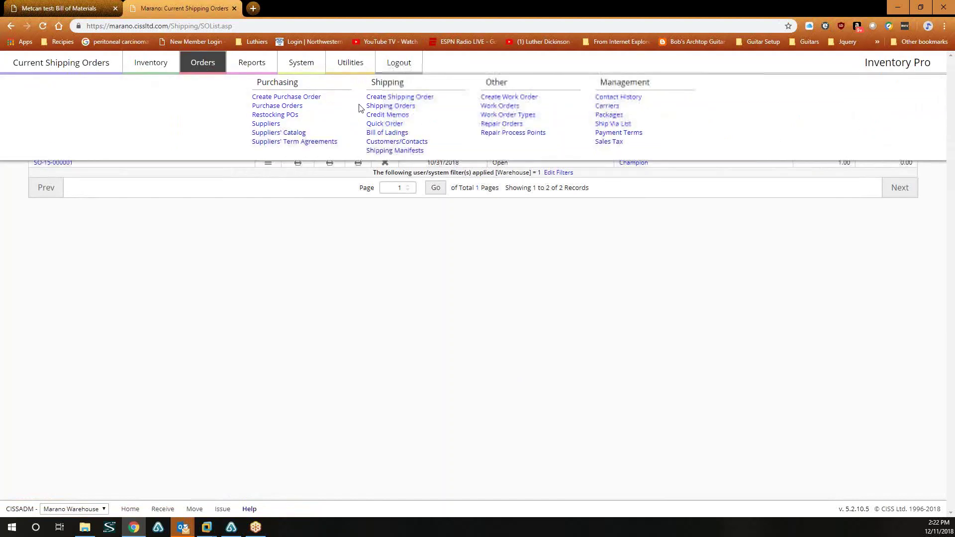
{"action": "left_click", "coordinate": [397, 106]}
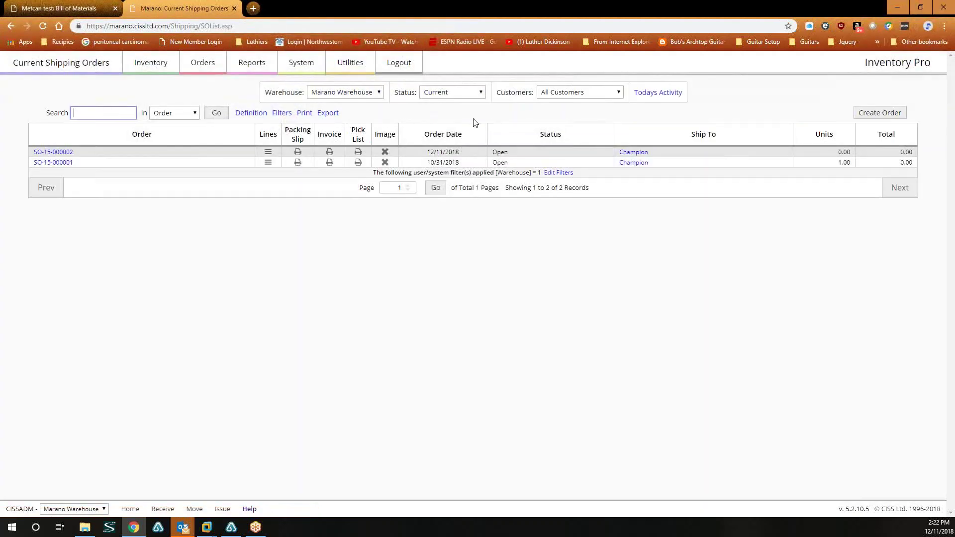
{"action": "left_click", "coordinate": [472, 96]}
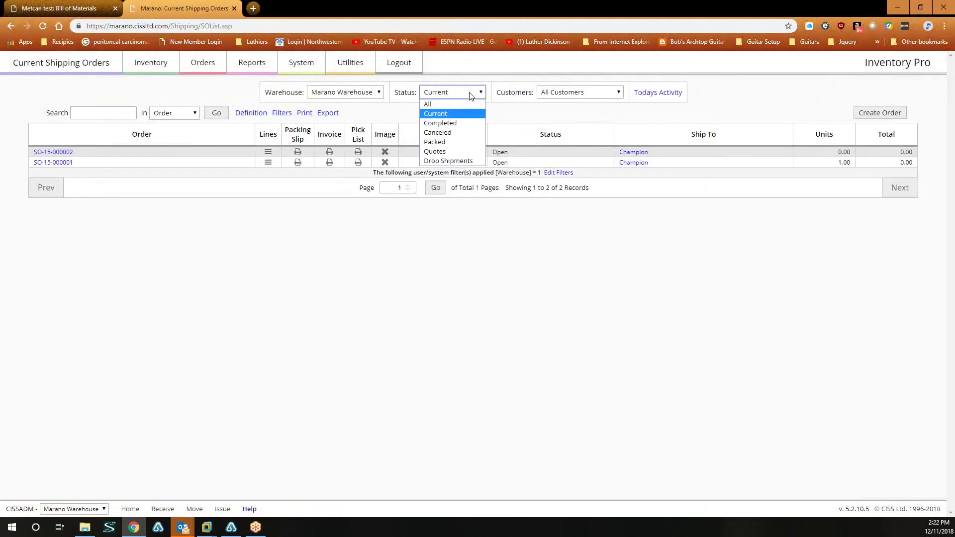
{"action": "left_click", "coordinate": [450, 115]}
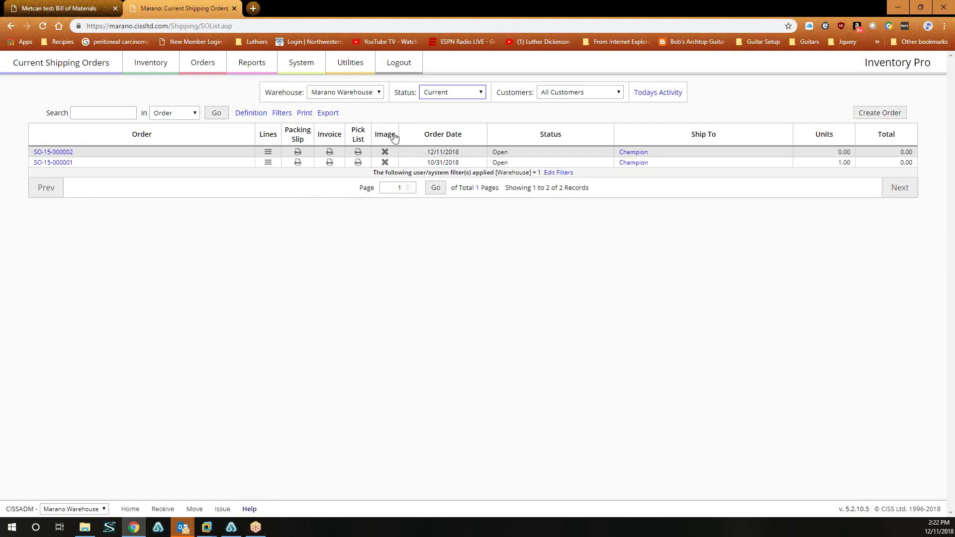
{"action": "left_click", "coordinate": [462, 95]}
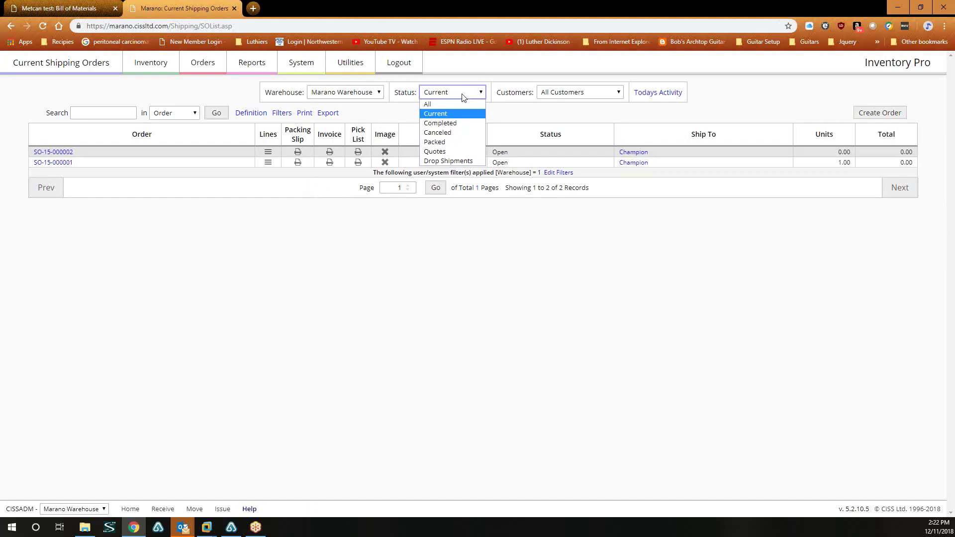
{"action": "left_click", "coordinate": [454, 124]}
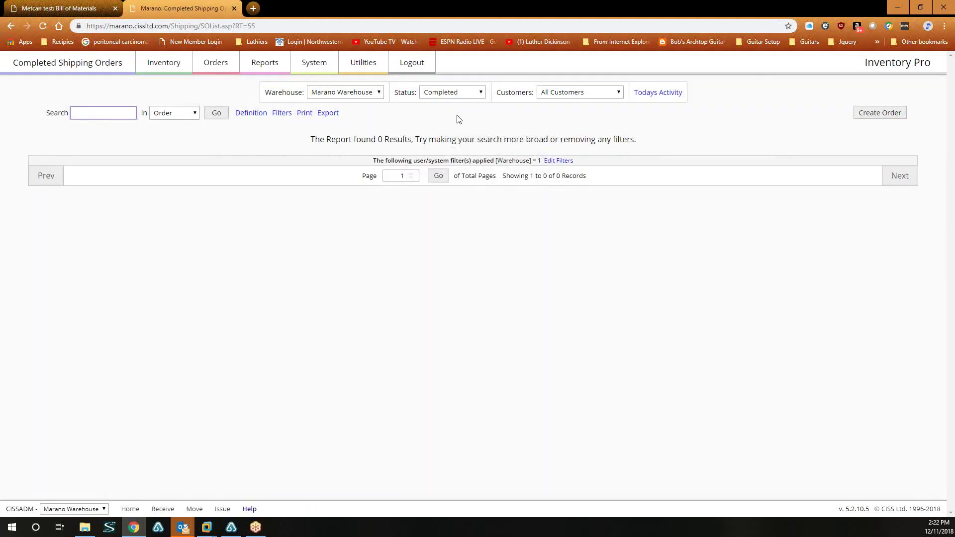
{"action": "left_click", "coordinate": [457, 94]}
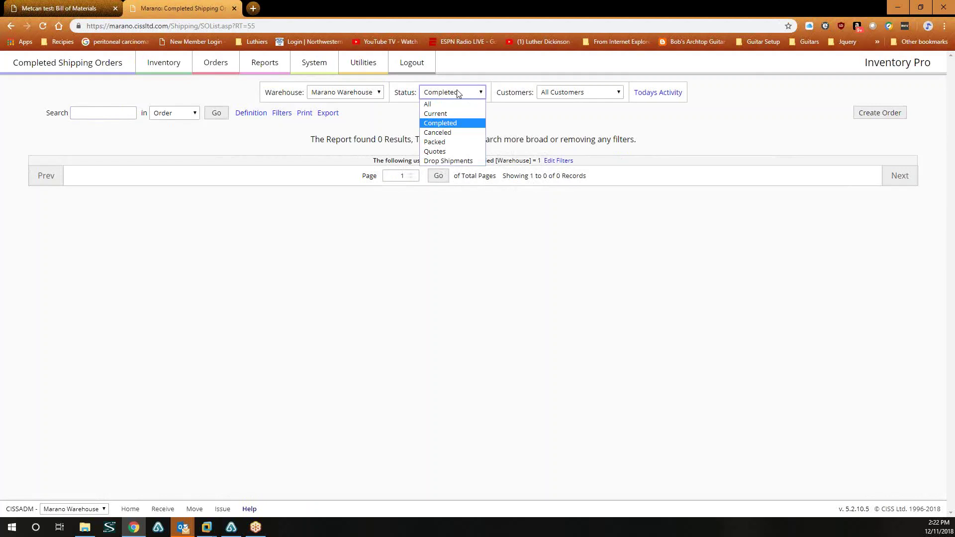
{"action": "left_click", "coordinate": [444, 133]}
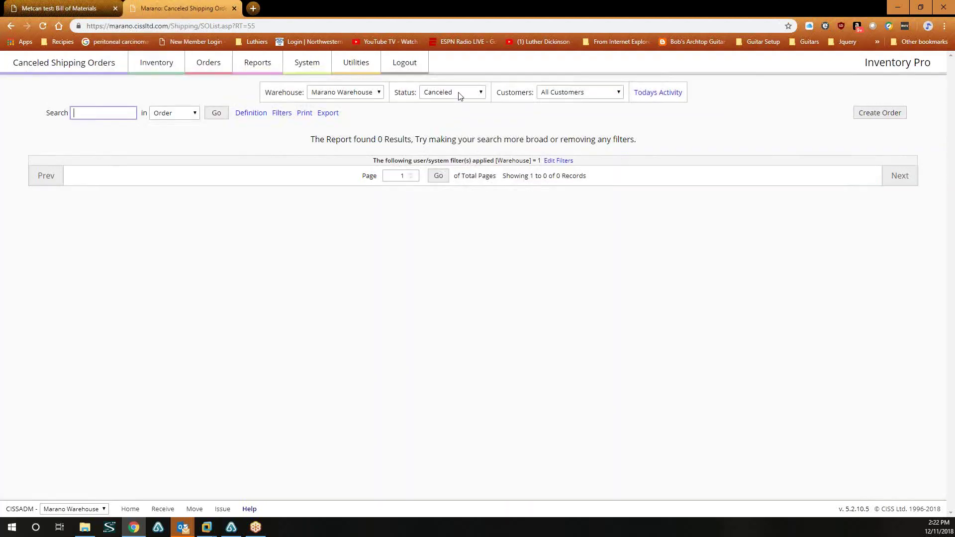
{"action": "left_click", "coordinate": [460, 95]}
{"action": "left_click", "coordinate": [447, 105]}
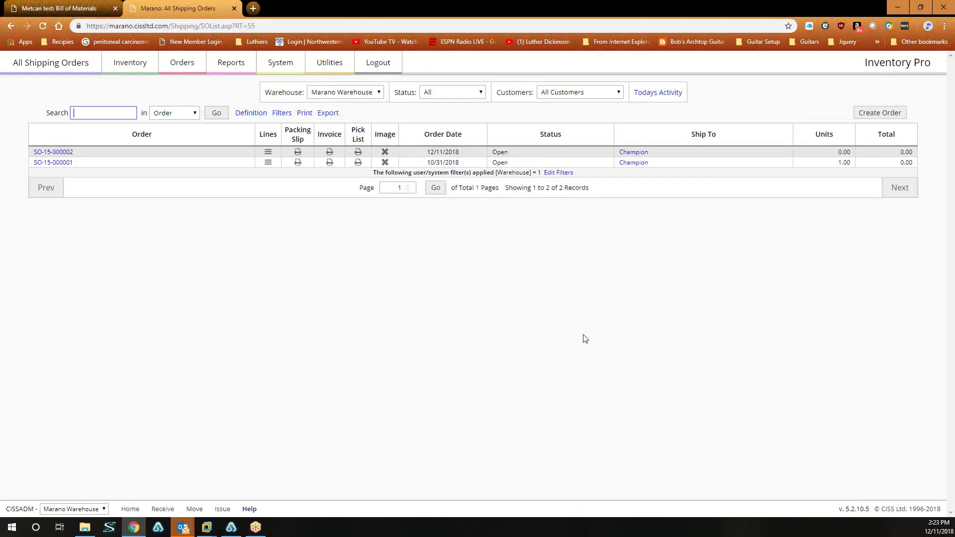
Check the warehouse choices in the shipping orders list and in the header of the 10/31/2018 order, keeping Marano Warehouse
{"action": "left_click", "coordinate": [370, 93]}
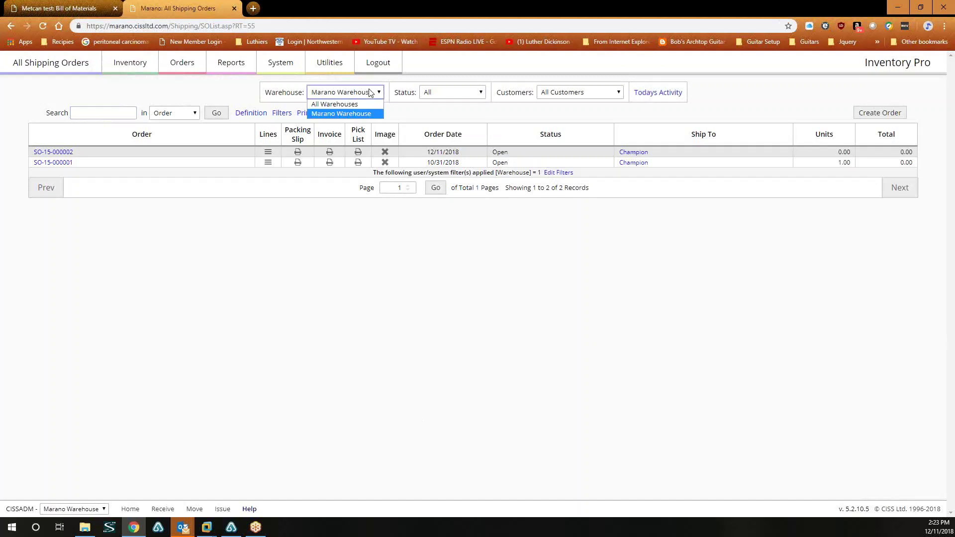
{"action": "left_click", "coordinate": [358, 114]}
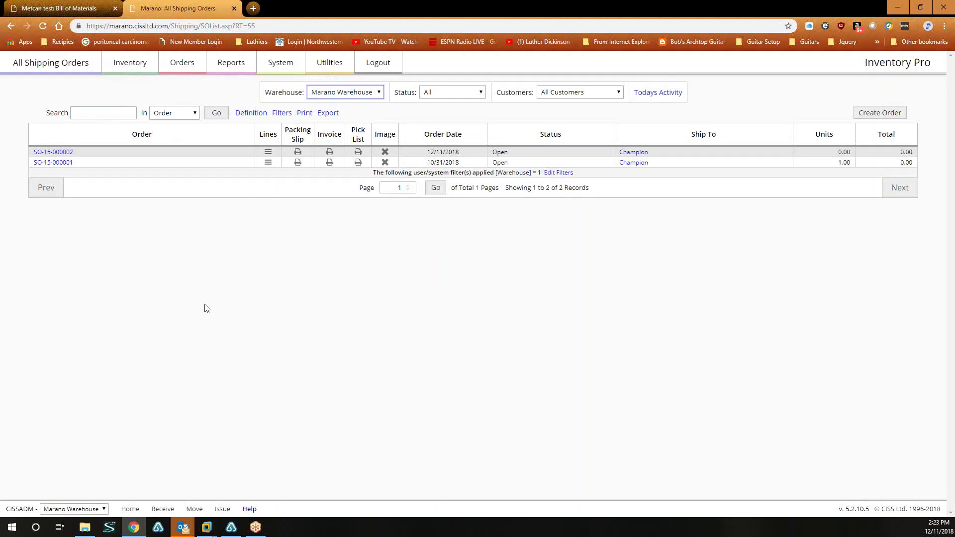
{"action": "left_click", "coordinate": [50, 164]}
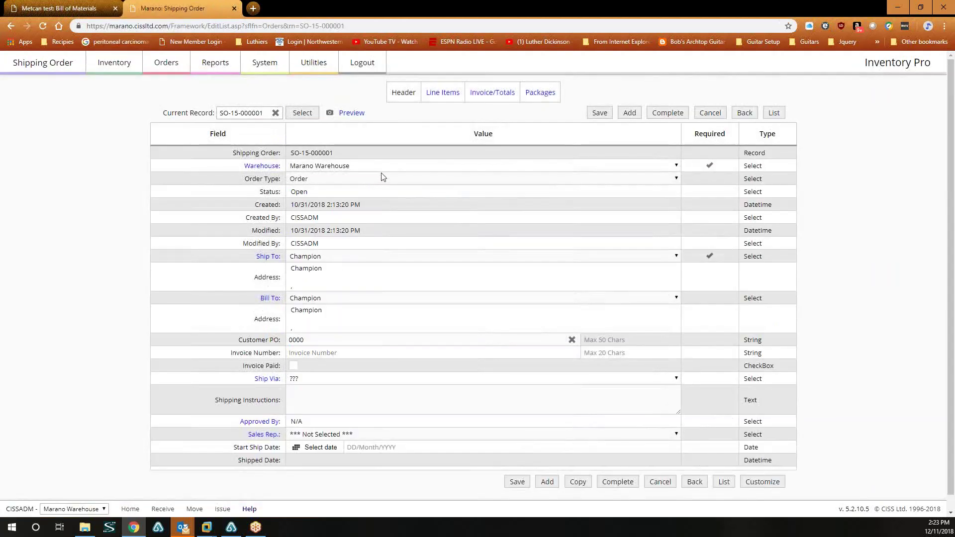
{"action": "left_click", "coordinate": [382, 168]}
{"action": "left_click", "coordinate": [382, 168]}
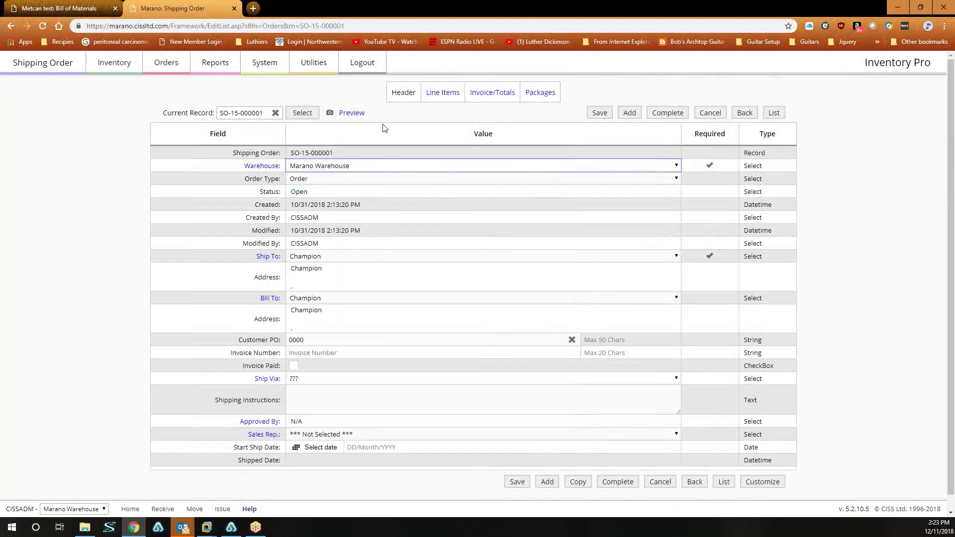
Open the item master list and check its warehouse filter choices, keeping Marano Warehouse
{"action": "left_click", "coordinate": [114, 62]}
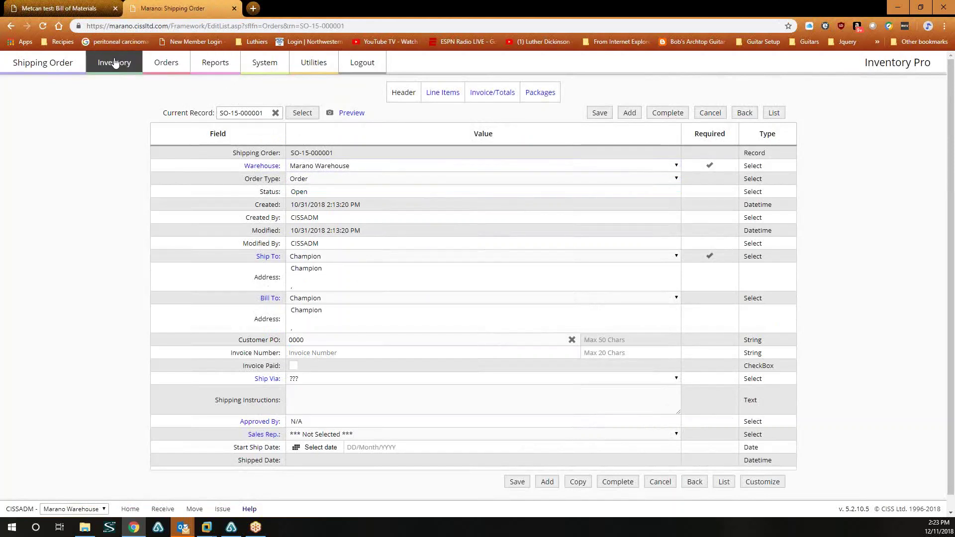
{"action": "left_click", "coordinate": [276, 97]}
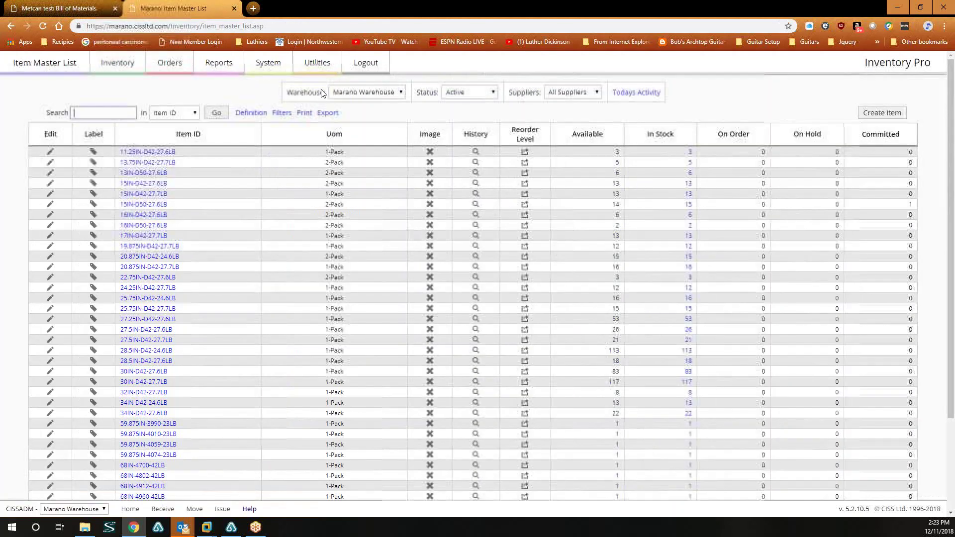
{"action": "left_click", "coordinate": [397, 94]}
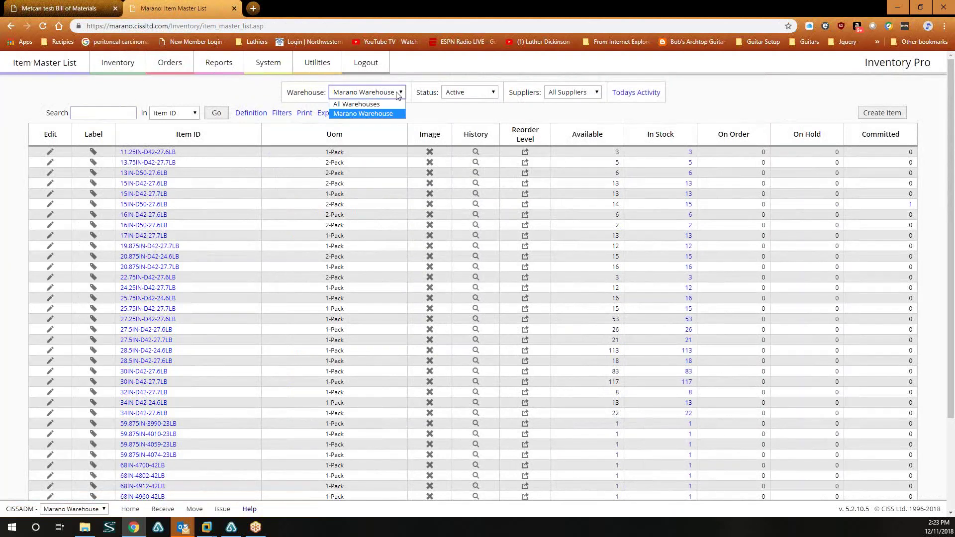
{"action": "left_click", "coordinate": [398, 94]}
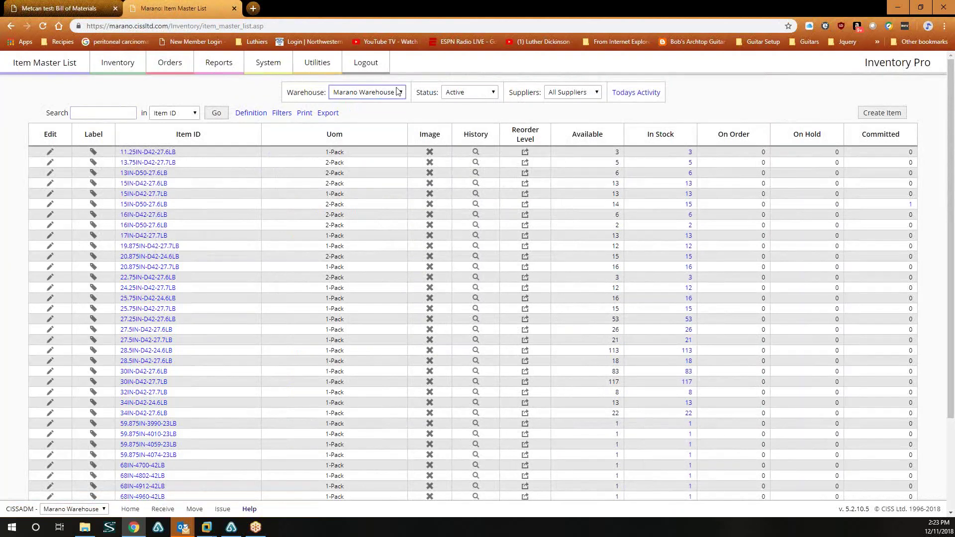
{"action": "left_click", "coordinate": [398, 92]}
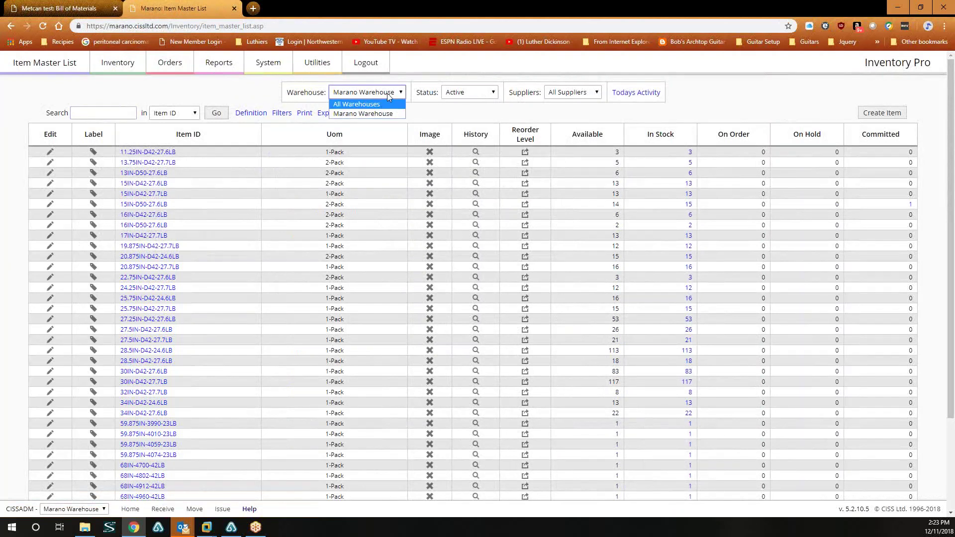
{"action": "left_click", "coordinate": [384, 114]}
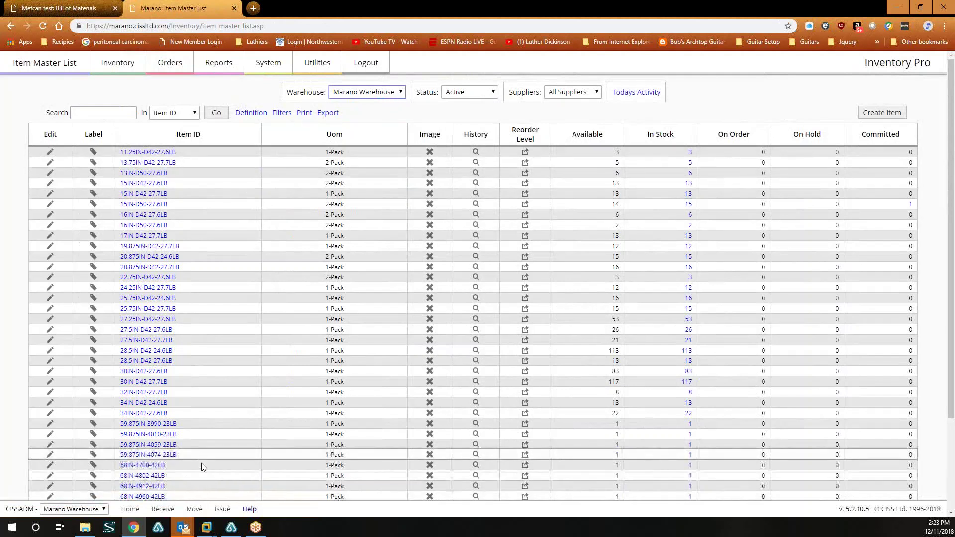
Look through the items' stock quantities and open the warehouse assignment of item 20.875IN-D42-24.6LB
{"action": "scroll", "coordinate": [201, 463], "scroll_direction": "down", "scroll_amount": 3}
{"action": "scroll", "coordinate": [183, 255], "scroll_direction": "up", "scroll_amount": 3}
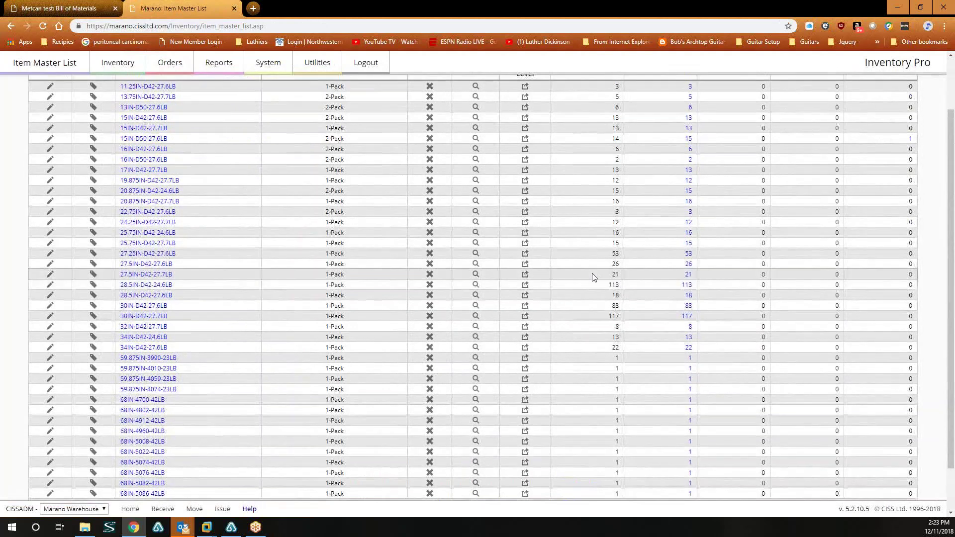
{"action": "scroll", "coordinate": [795, 397], "scroll_direction": "down", "scroll_amount": 3}
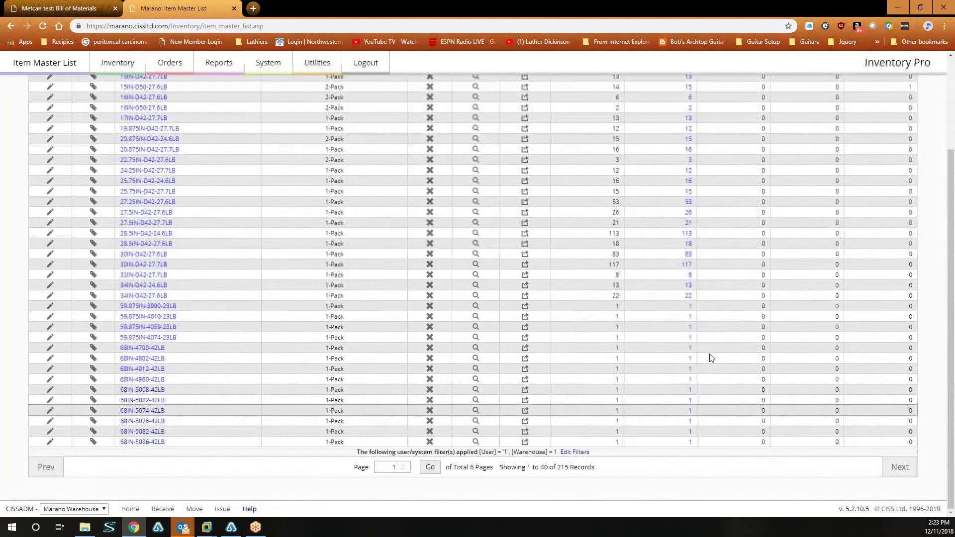
{"action": "scroll", "coordinate": [616, 298], "scroll_direction": "up", "scroll_amount": 3}
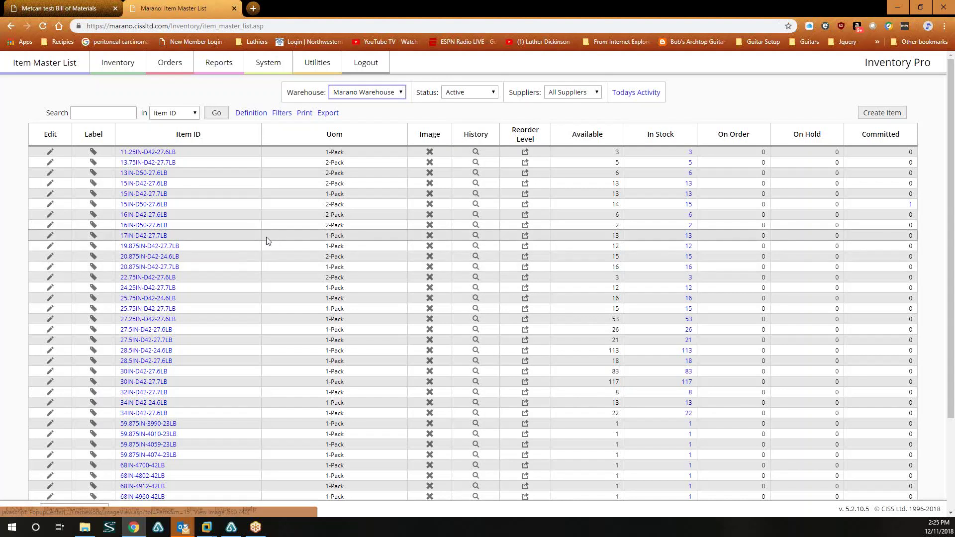
{"action": "left_click", "coordinate": [168, 258]}
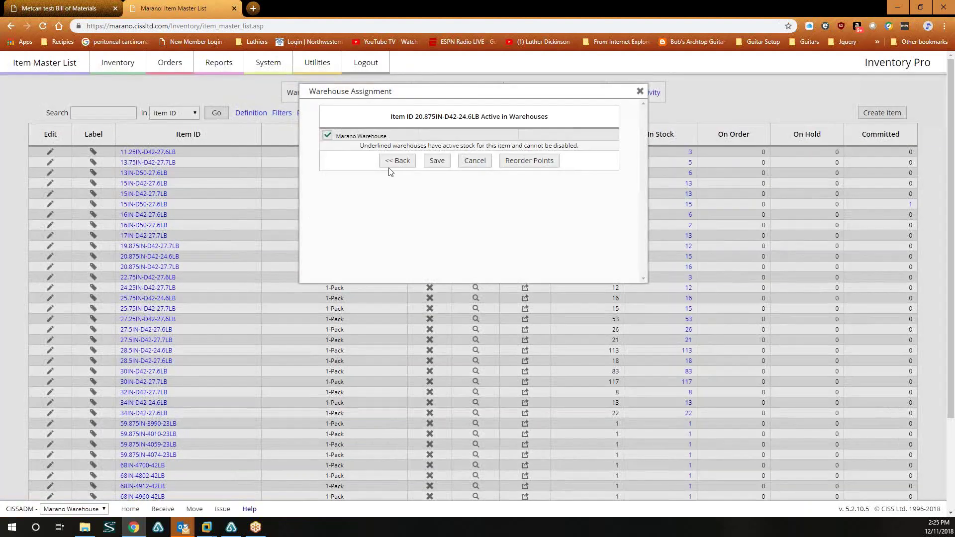
Close the warehouse assignment, reload the item master list and list the in-stock units of item 15IN-D42-27.6LB
{"action": "left_click", "coordinate": [638, 92]}
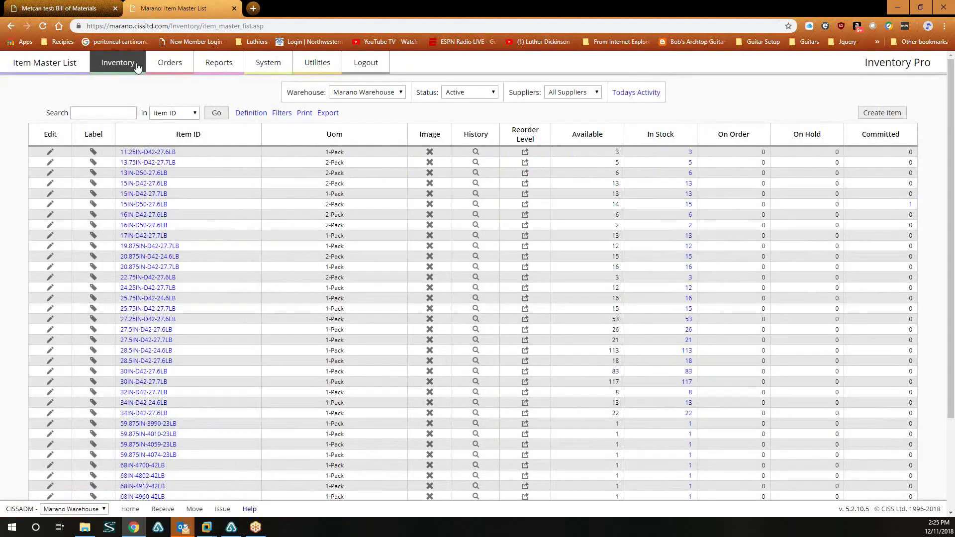
{"action": "mouse_move", "coordinate": [138, 67]}
{"action": "left_click", "coordinate": [297, 99]}
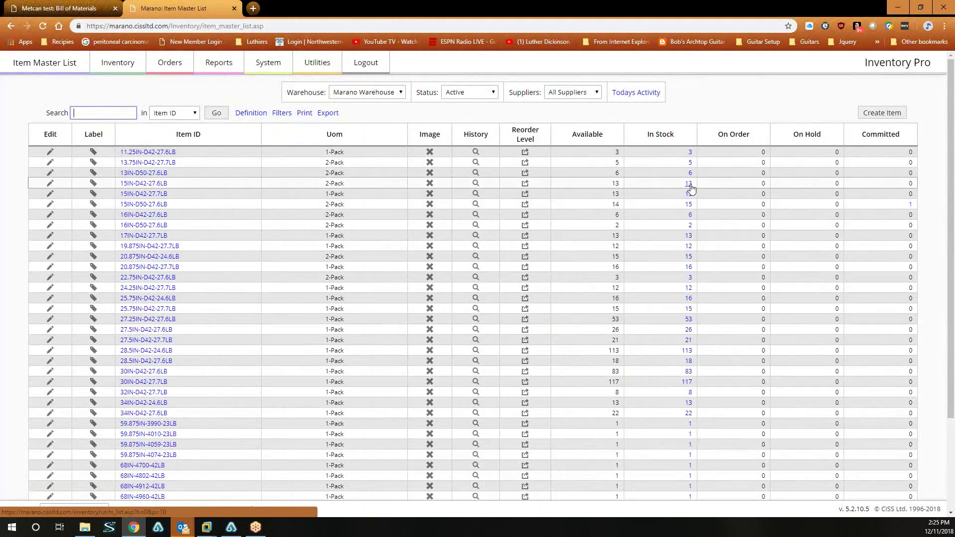
{"action": "left_click", "coordinate": [689, 184]}
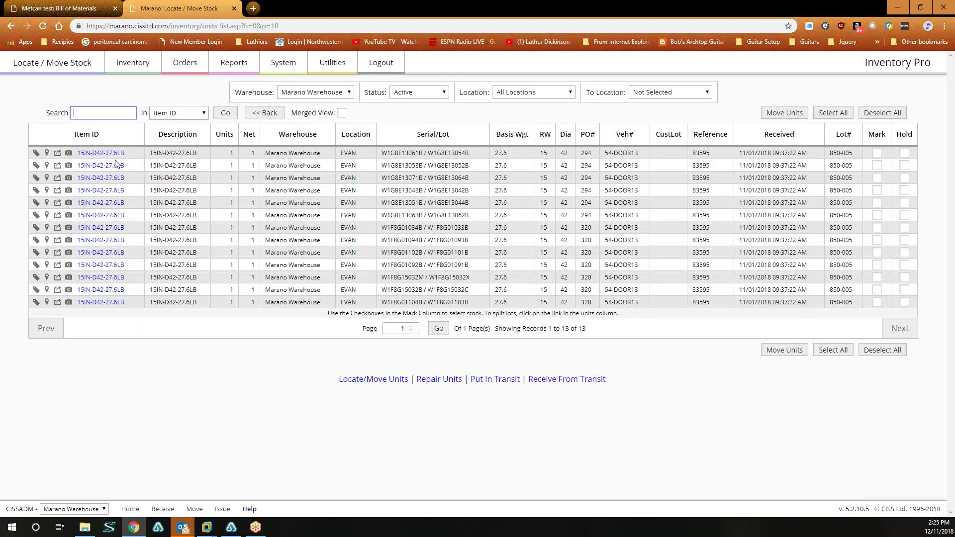
Return to the item master list and check the warehouse assignment of item 15IN-D42-27.7LB
{"action": "left_click", "coordinate": [14, 27]}
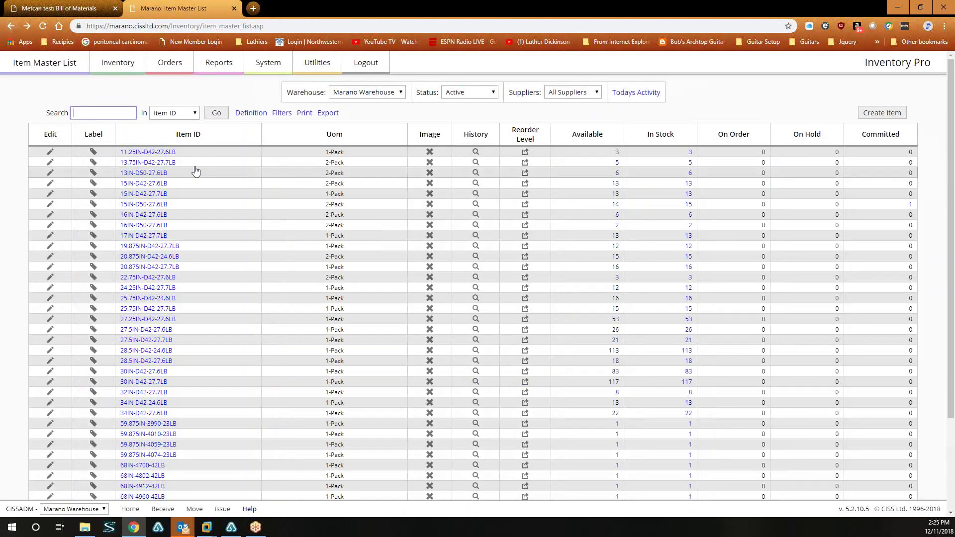
{"action": "left_click", "coordinate": [144, 194]}
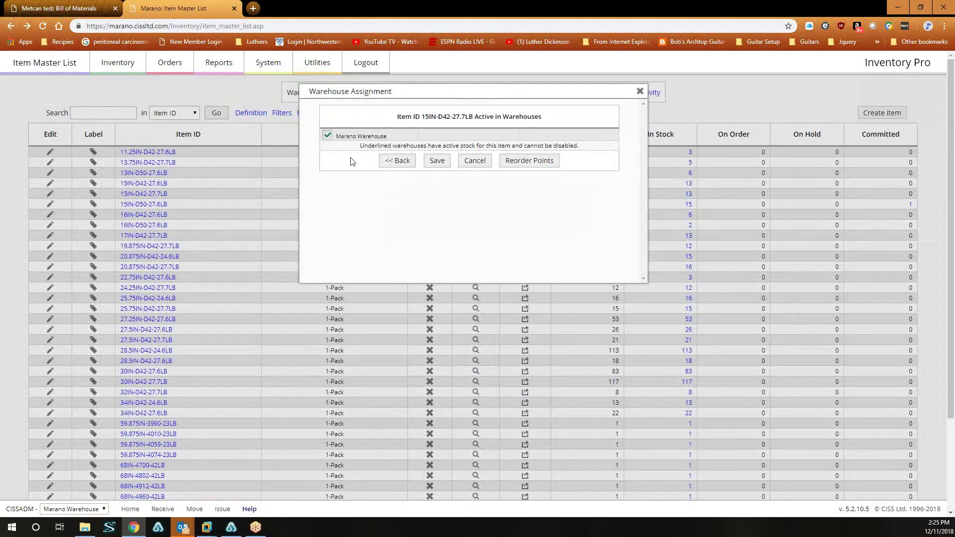
{"action": "left_click", "coordinate": [640, 93]}
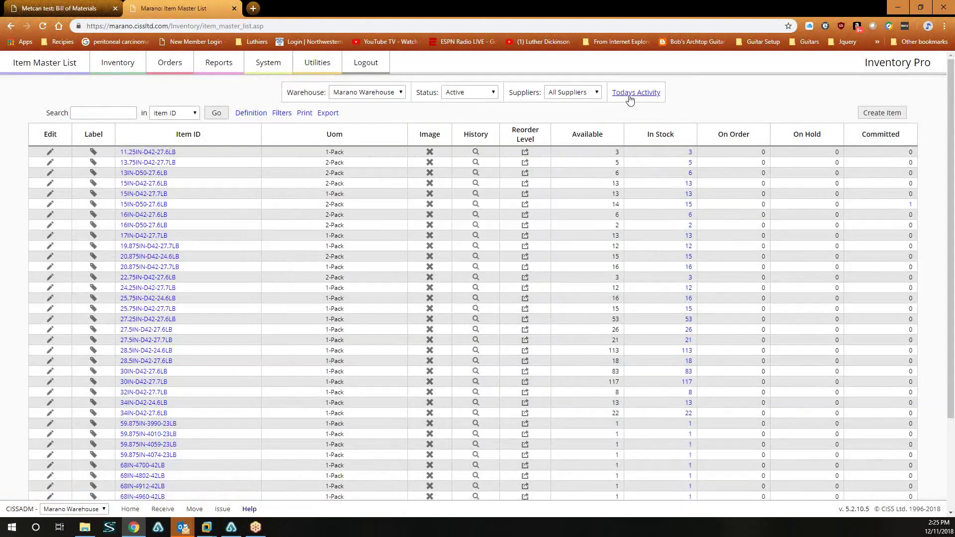
Open the master record of item 13.75IN-D42-27.7LB and view its Assemblies and Serializing options
{"action": "left_click", "coordinate": [49, 163]}
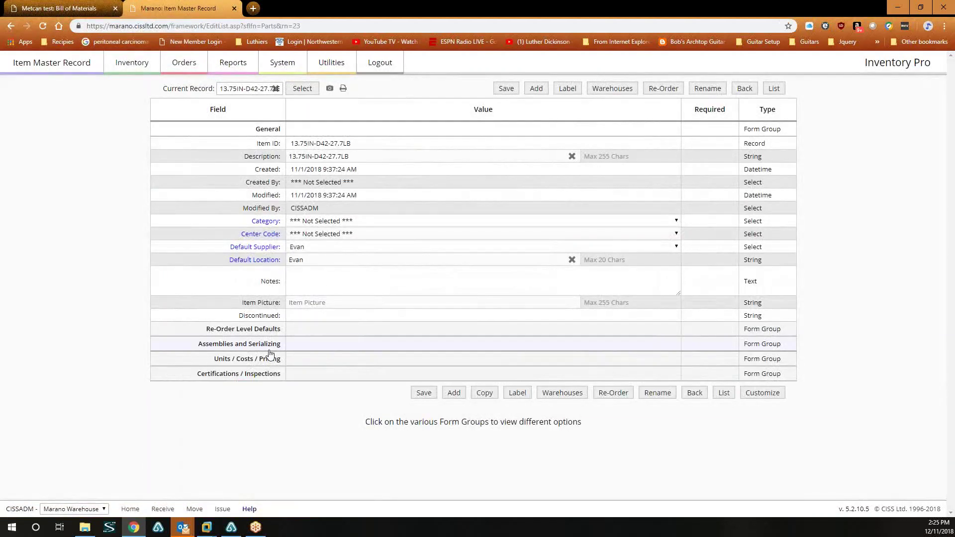
{"action": "left_click", "coordinate": [266, 345]}
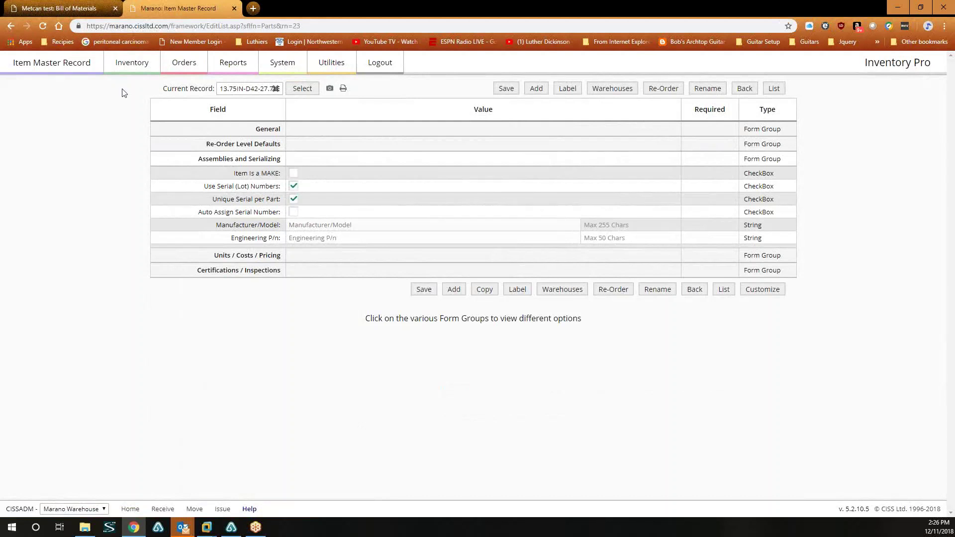
View today's activity from the item master list and check the report choices available in the audit trail
{"action": "left_click", "coordinate": [132, 63]}
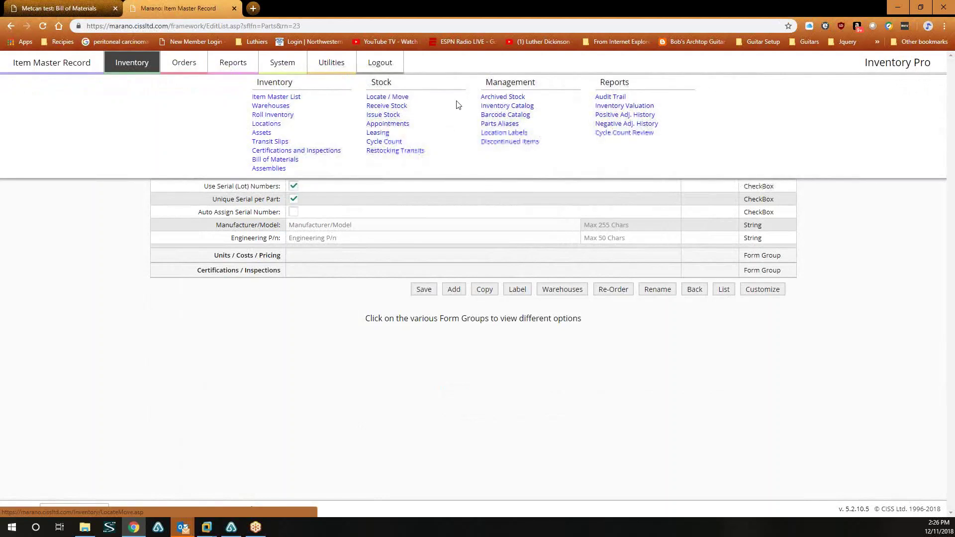
{"action": "left_click", "coordinate": [263, 98]}
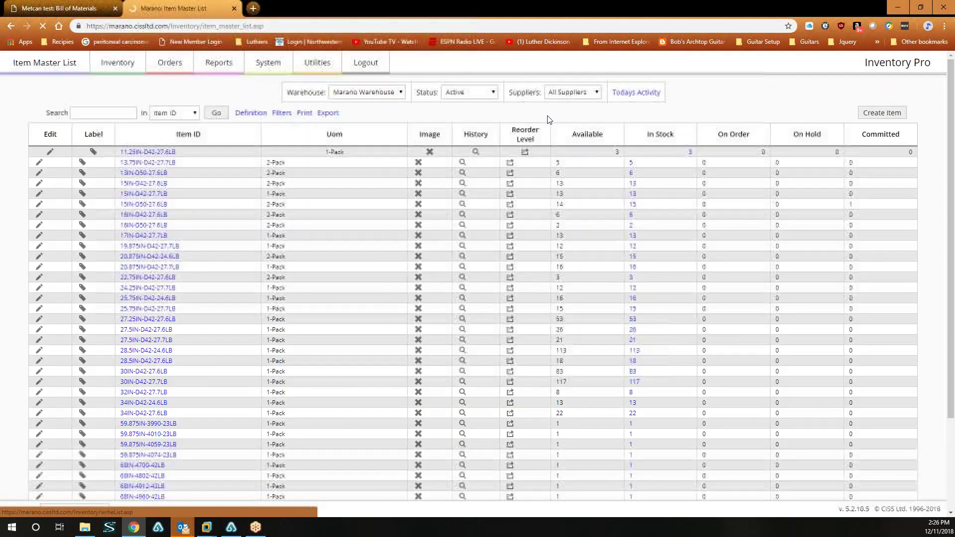
{"action": "left_click", "coordinate": [622, 94]}
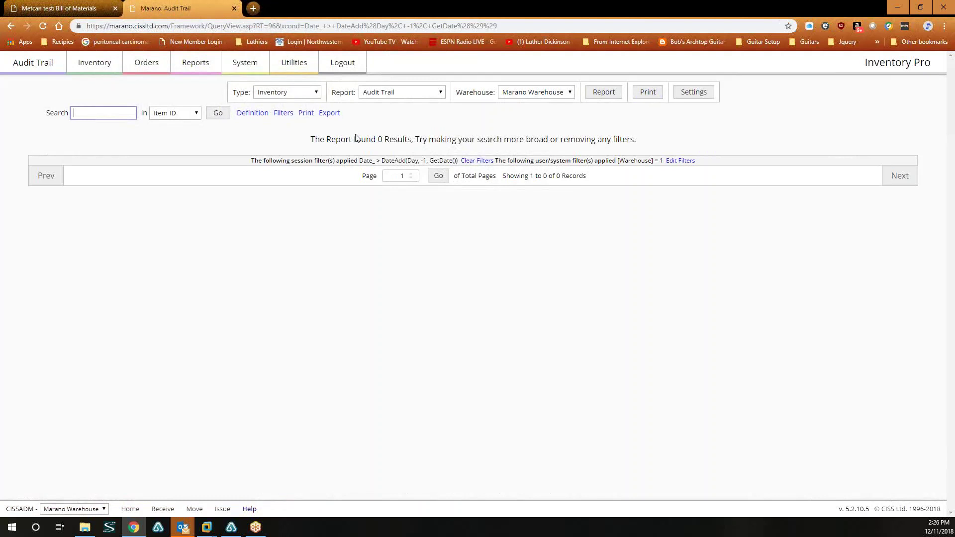
{"action": "left_click", "coordinate": [439, 92]}
{"action": "left_click", "coordinate": [438, 93]}
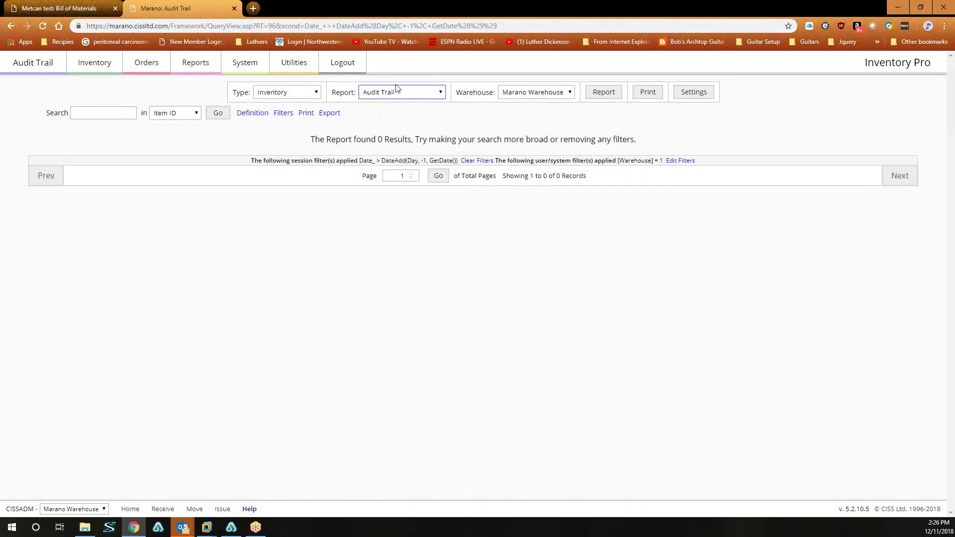
Open the Issuing Stock report category and look through its available reports
{"action": "left_click", "coordinate": [198, 64]}
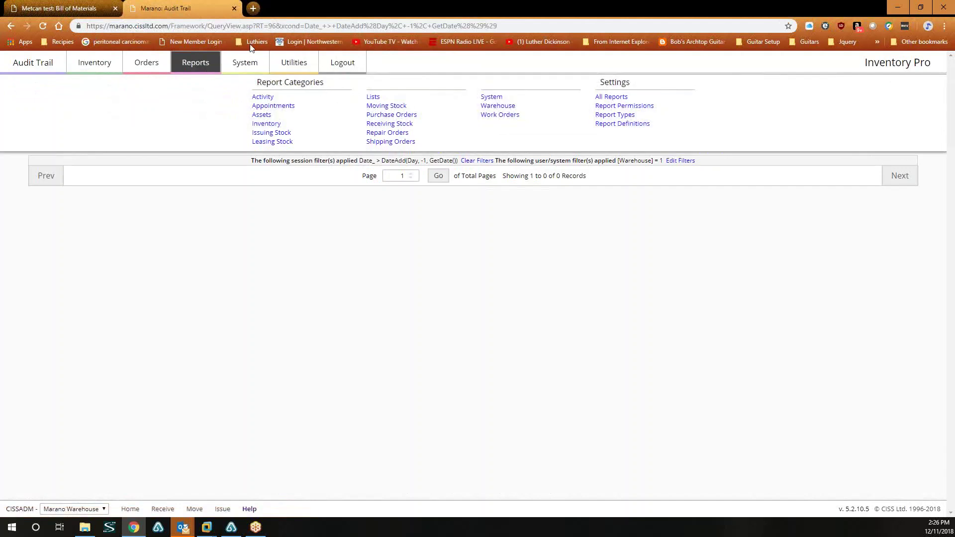
{"action": "left_click", "coordinate": [277, 134]}
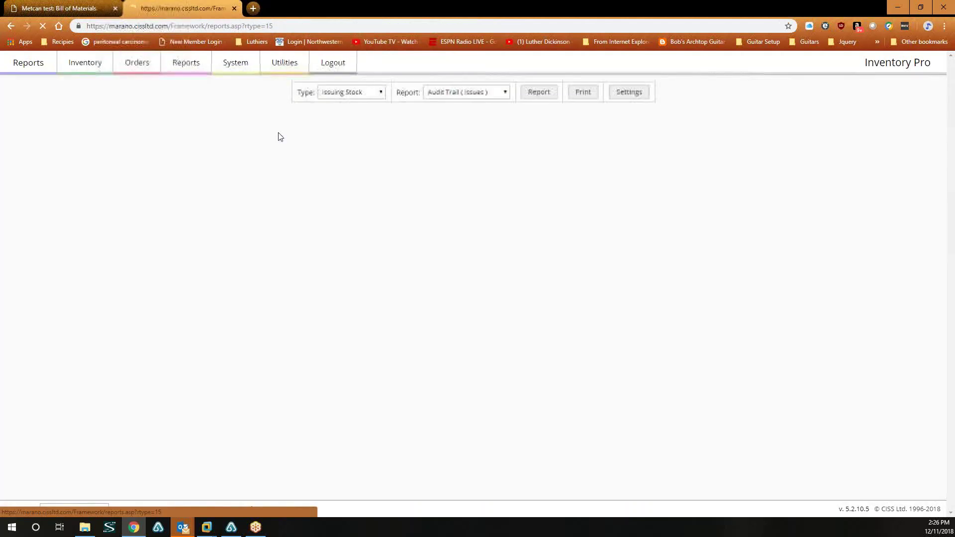
{"action": "left_click", "coordinate": [490, 94]}
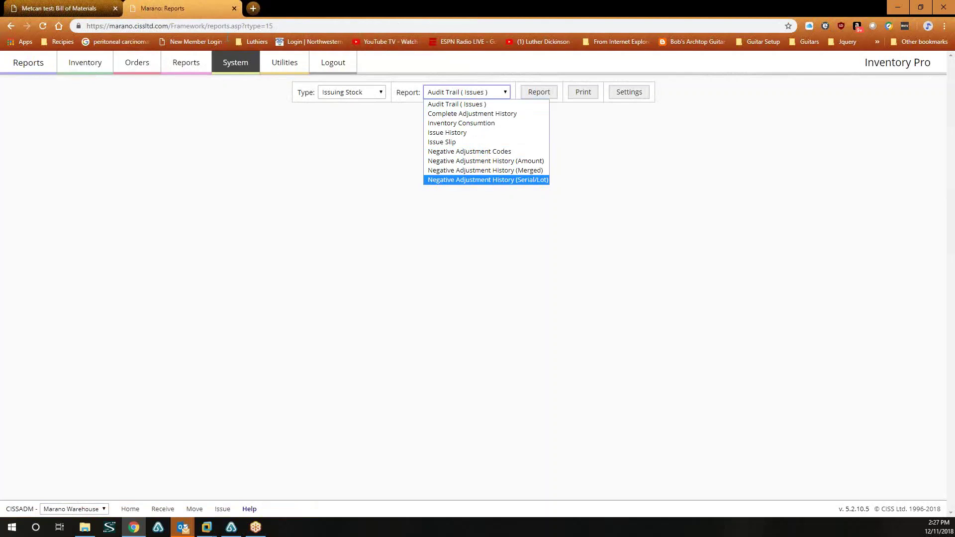
Open ipol.cissltd.com in a new browser tab and log in to the demo system with the prefilled credentials
{"action": "left_click", "coordinate": [253, 8]}
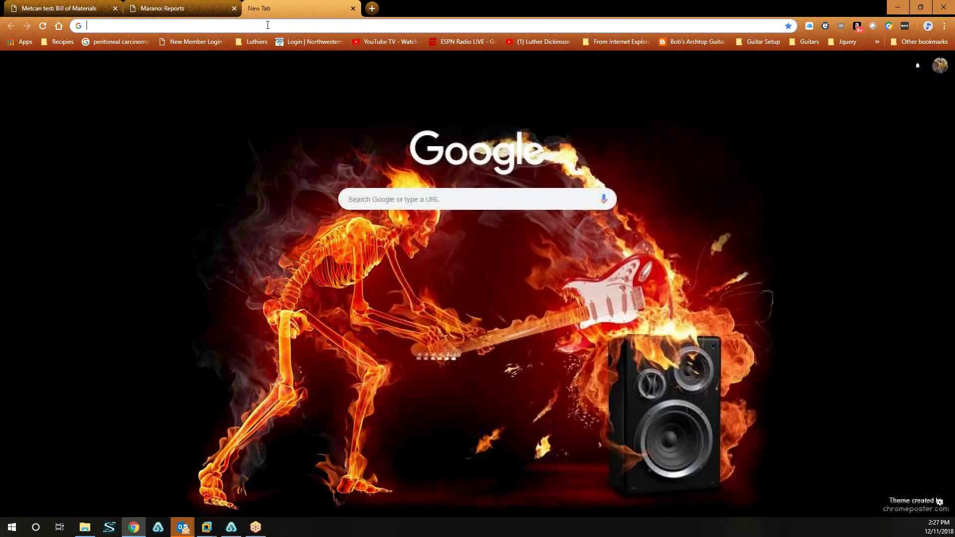
{"action": "type", "text": "ipol"}
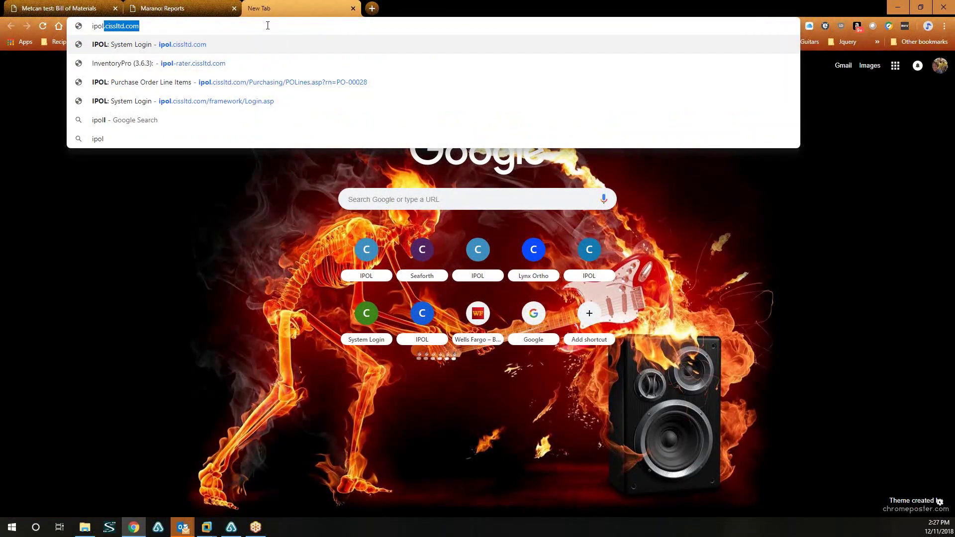
{"action": "type", "text": "."}
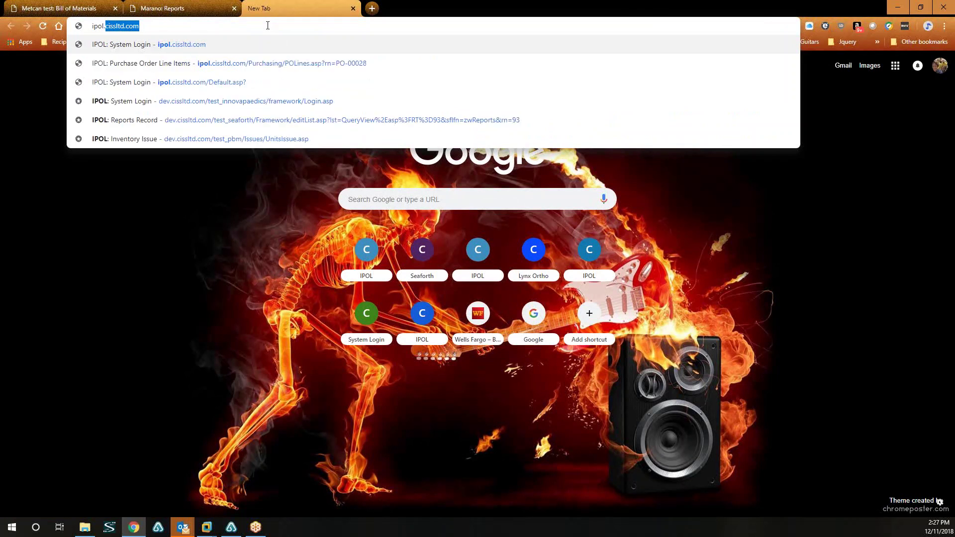
{"action": "type", "text": "cisslt"}
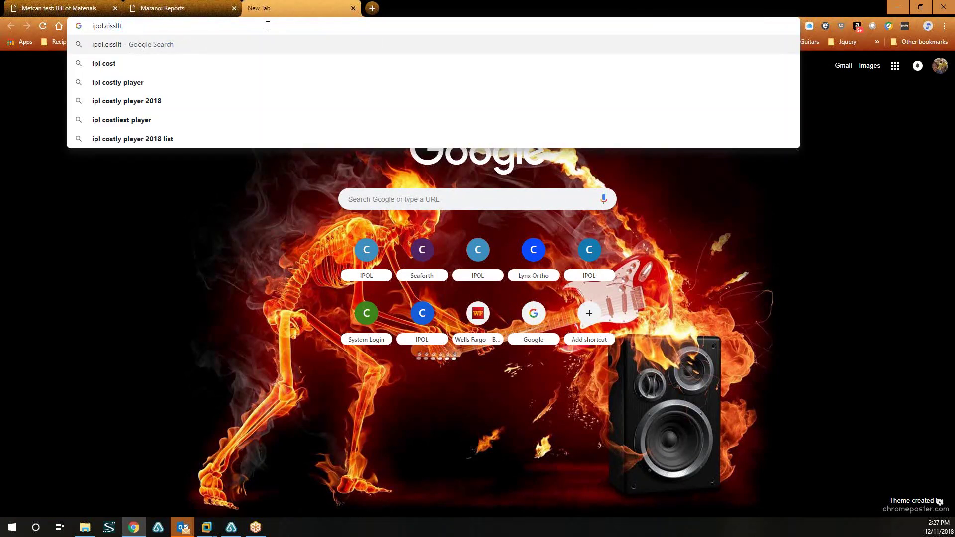
{"action": "type", "text": "e.c"}
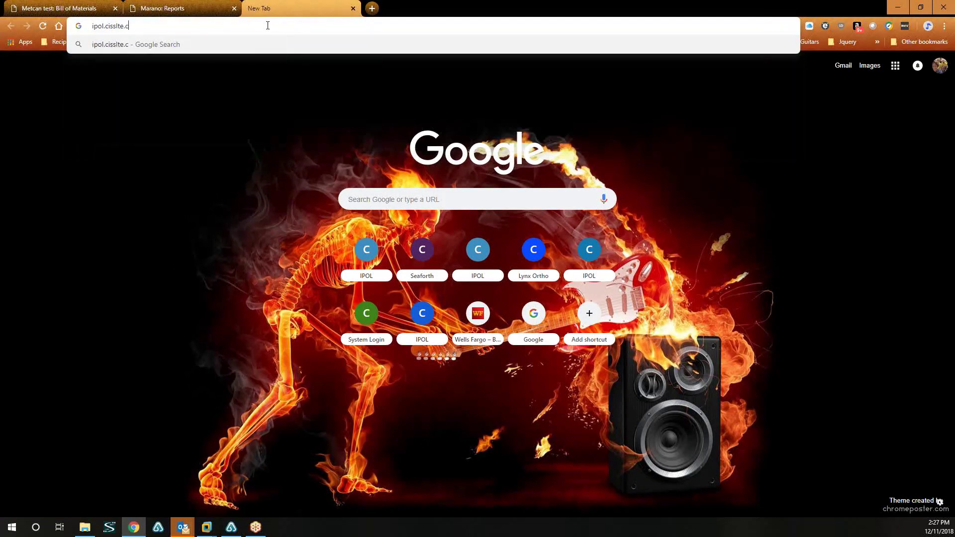
{"action": "key", "text": "BackSpace"}
{"action": "key", "text": "BackSpace"}
{"action": "key", "text": "BackSpace"}
{"action": "type", "text": "d.com"}
{"action": "key", "text": "Return"}
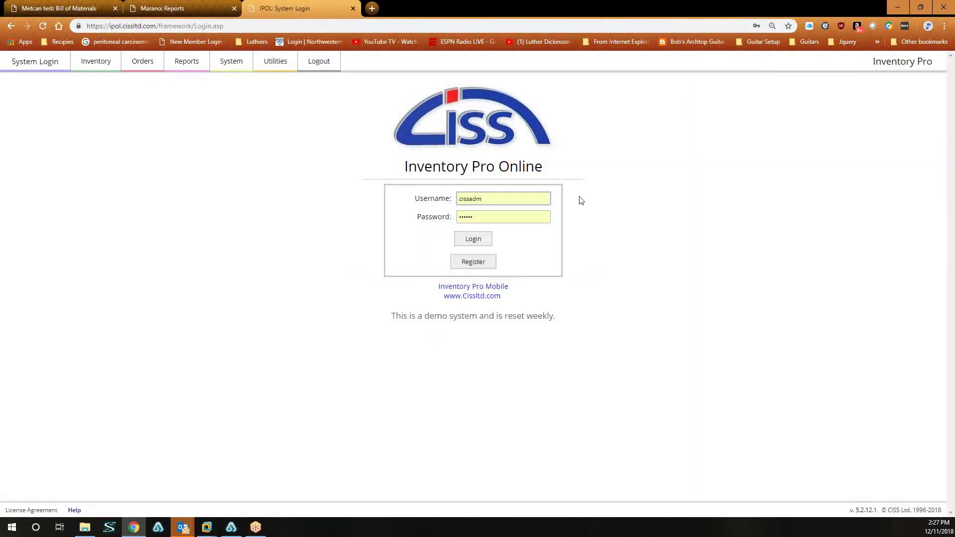
{"action": "left_click", "coordinate": [472, 238]}
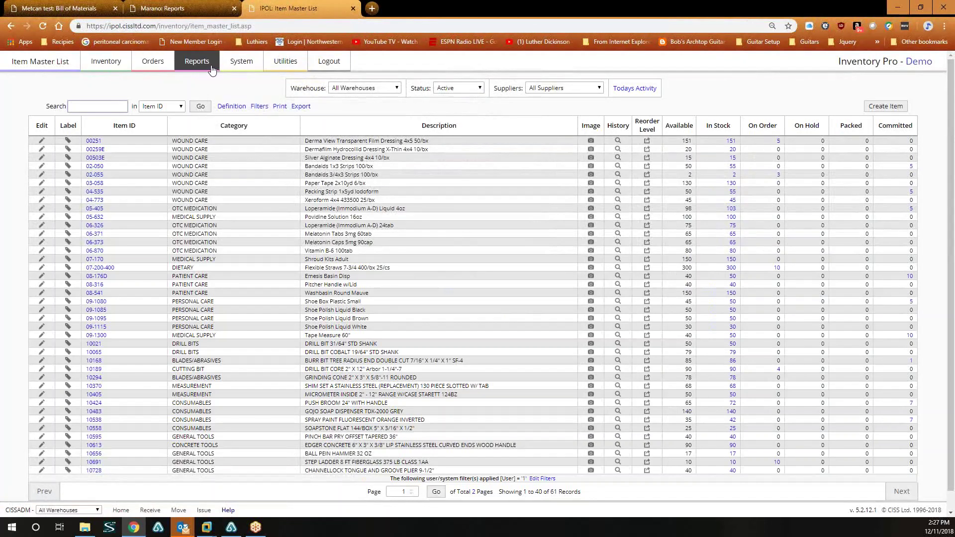
Run the Audit Trail (Issues) report from the demo system's Issuing Stock reports
{"action": "left_click", "coordinate": [196, 62]}
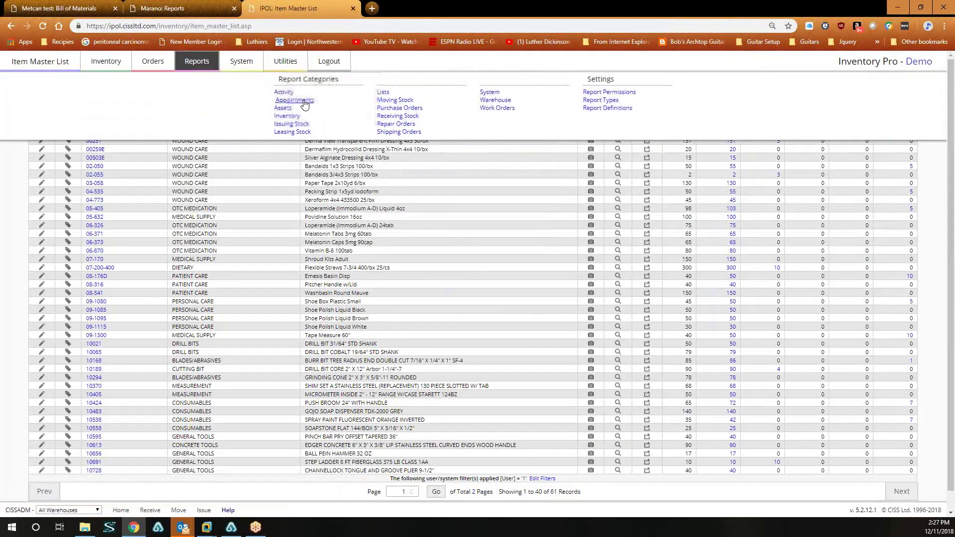
{"action": "left_click", "coordinate": [298, 124]}
{"action": "left_click", "coordinate": [462, 88]}
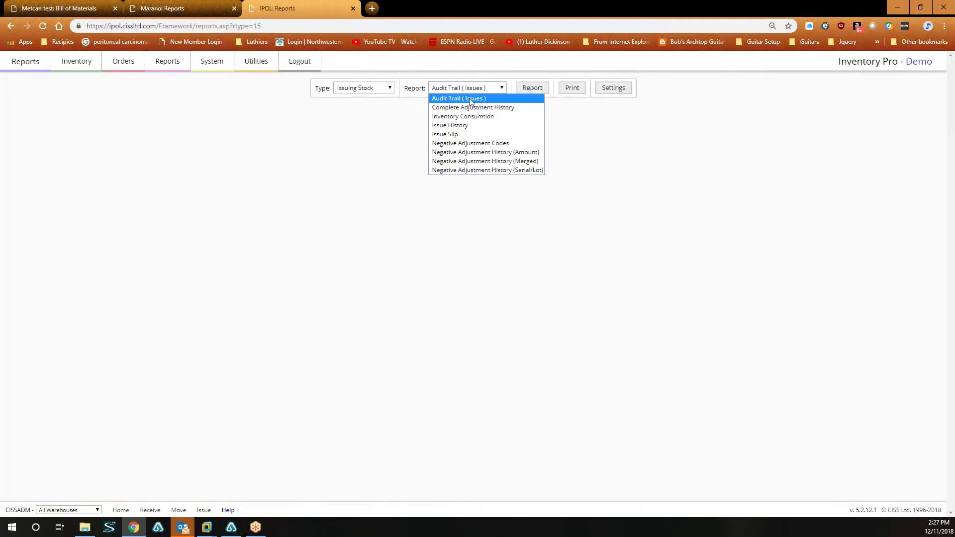
{"action": "left_click", "coordinate": [473, 98]}
{"action": "left_click", "coordinate": [533, 89]}
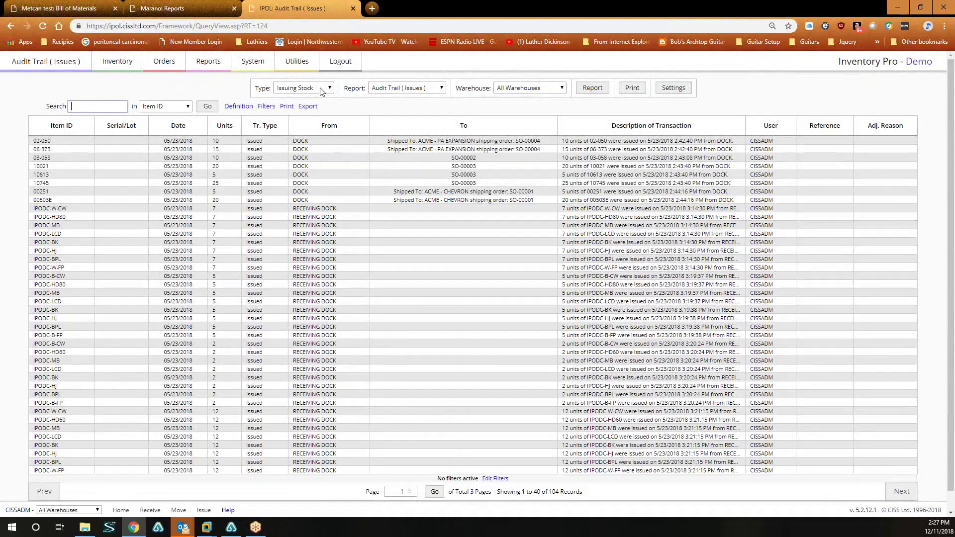
Switch to the Negative Adjustment History (Serial/Lot) report and open its definition, enlarging the Report SQL field to show the full query
{"action": "left_click", "coordinate": [404, 90]}
{"action": "left_click", "coordinate": [415, 171]}
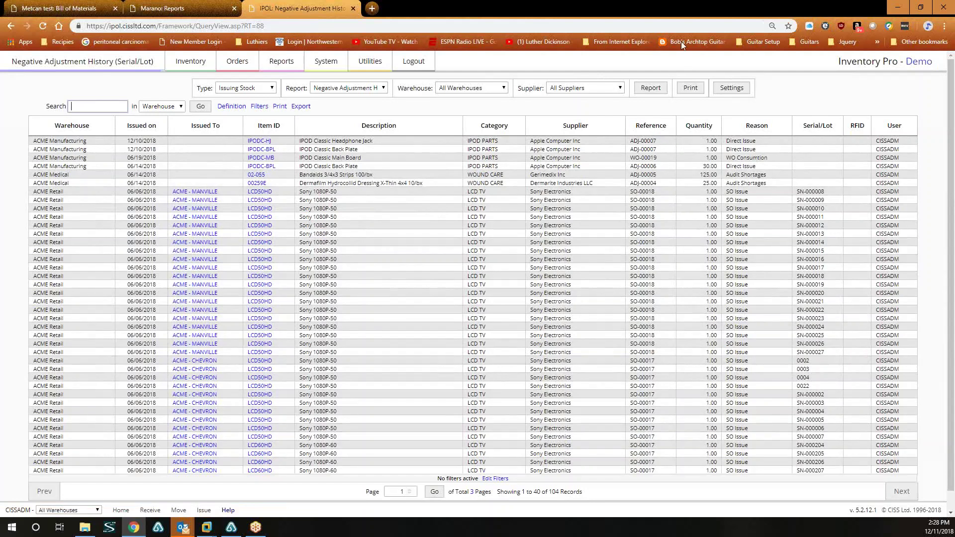
{"action": "left_click", "coordinate": [232, 106]}
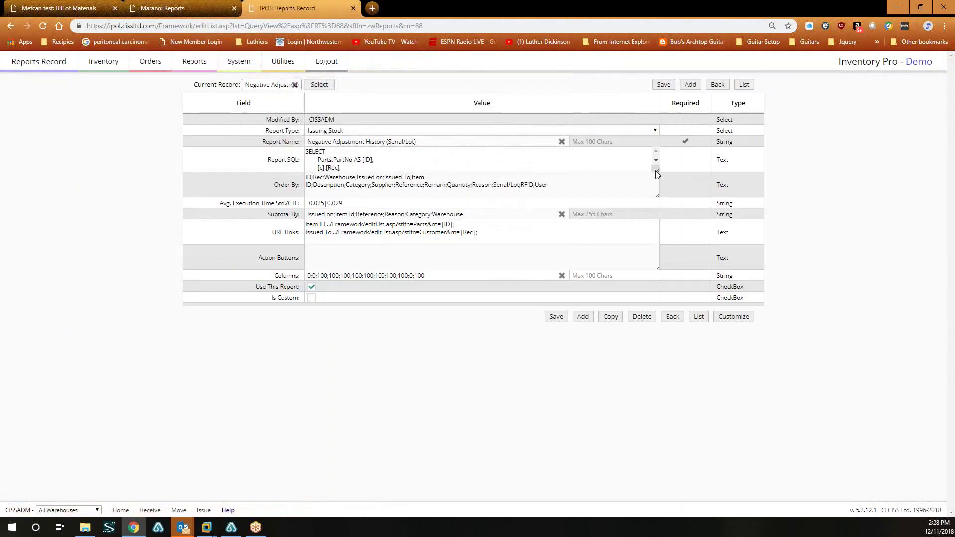
{"action": "left_click_drag", "start_coordinate": [656, 170], "coordinate": [655, 375]}
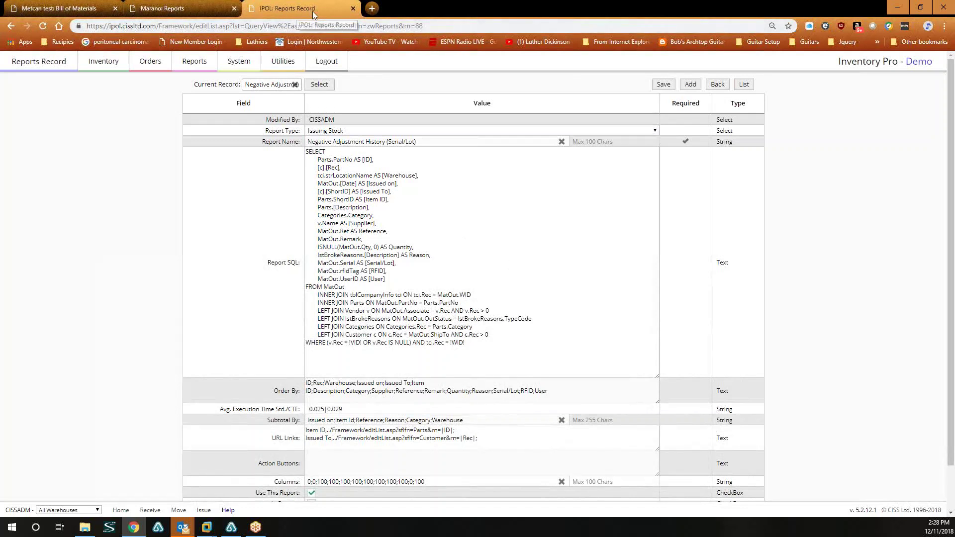
Switch back to the Marano system and open its item master list
{"action": "left_click", "coordinate": [174, 10]}
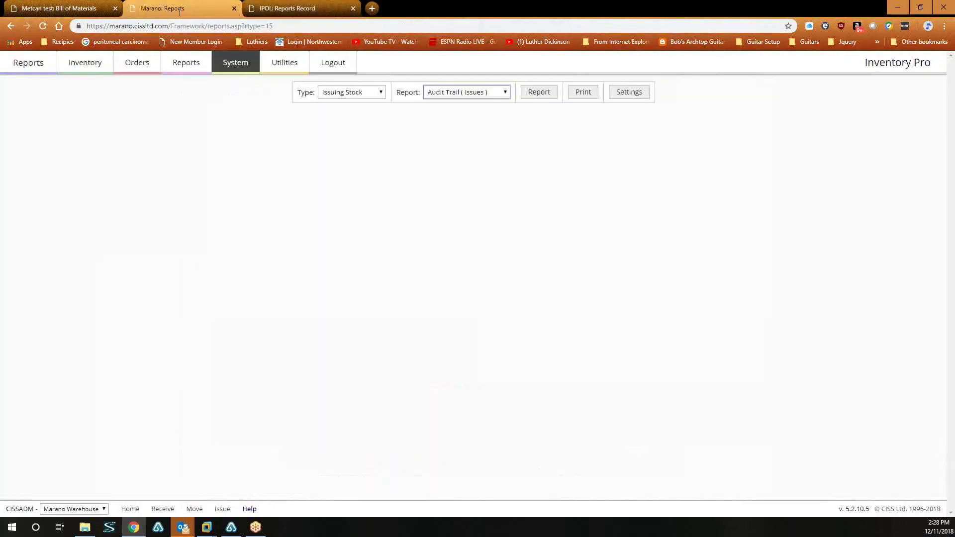
{"action": "left_click", "coordinate": [89, 63]}
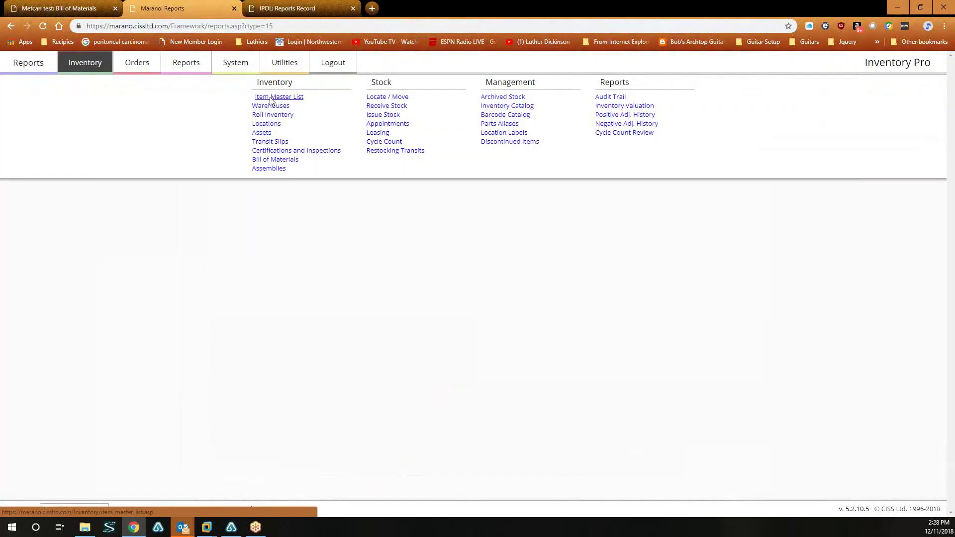
{"action": "left_click", "coordinate": [271, 98]}
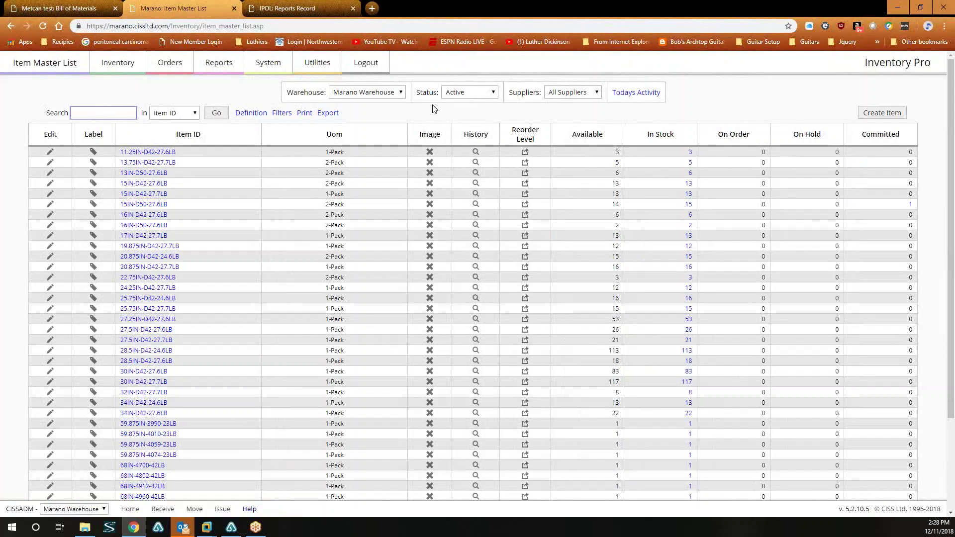
Open the Import and Export utility and view the Roll Import Template spreadsheet
{"action": "left_click", "coordinate": [321, 65]}
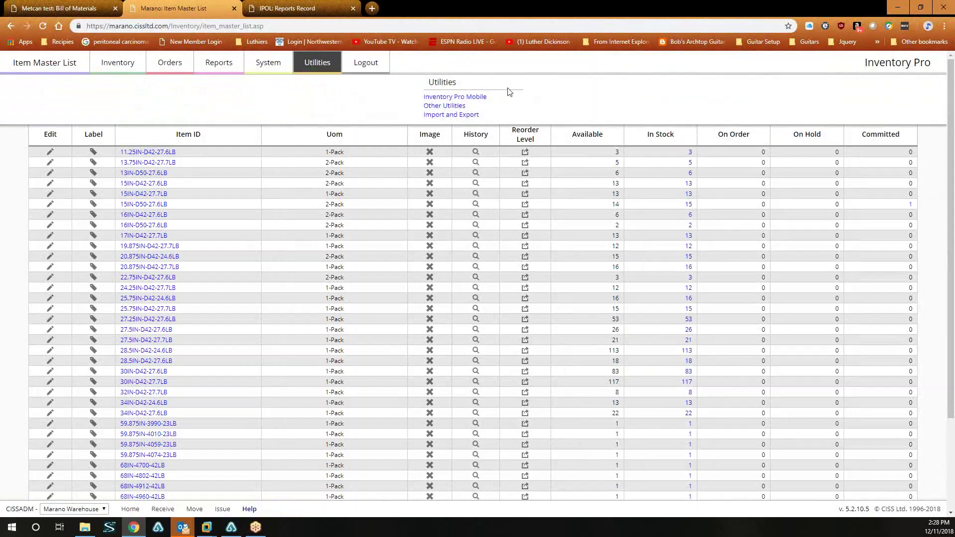
{"action": "left_click", "coordinate": [447, 106]}
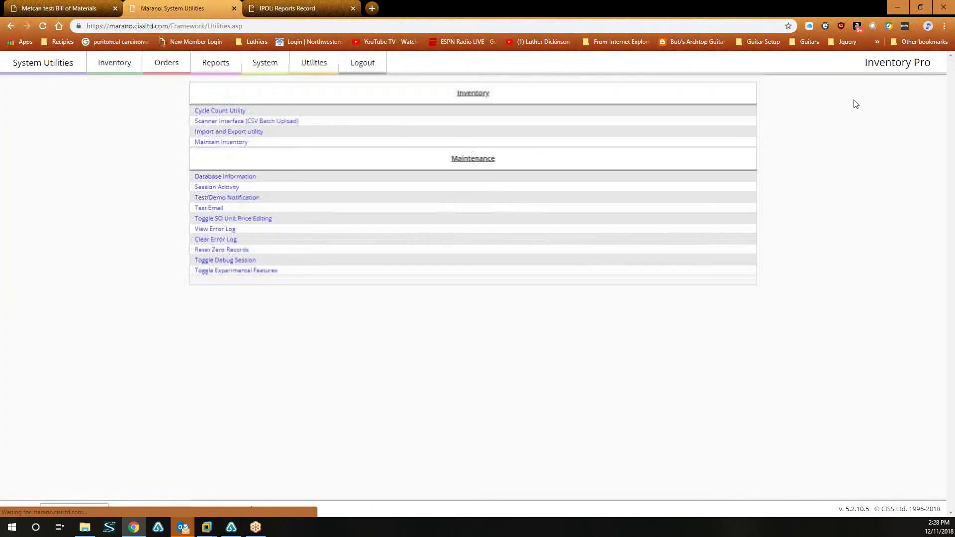
{"action": "left_click", "coordinate": [254, 133]}
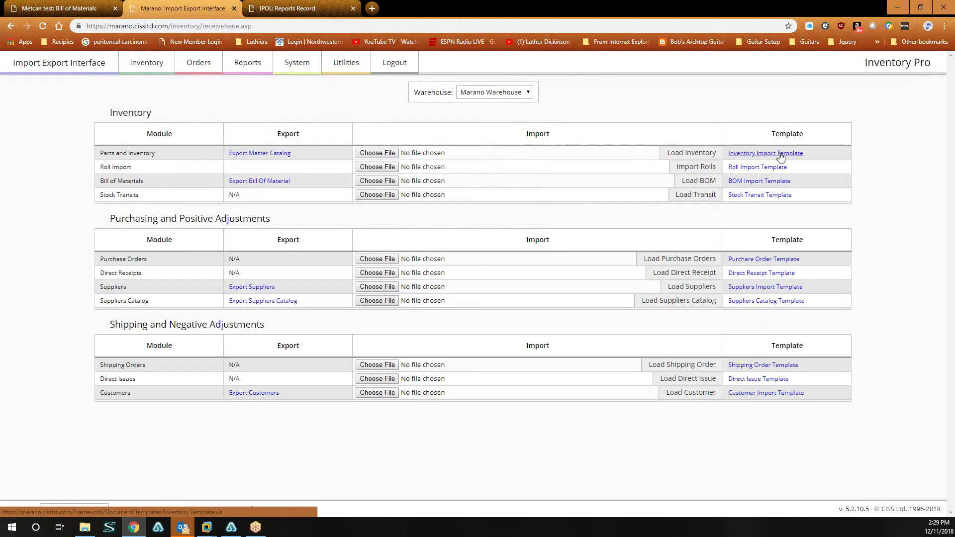
{"action": "left_click", "coordinate": [747, 168]}
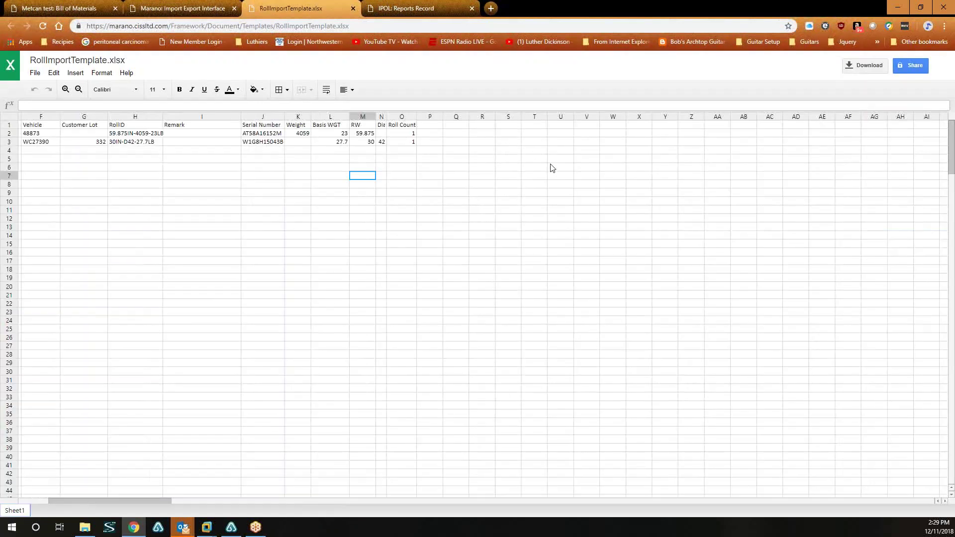
Widen the Dia column in the roll import template to read its header, and close the browser
{"action": "left_click", "coordinate": [211, 201]}
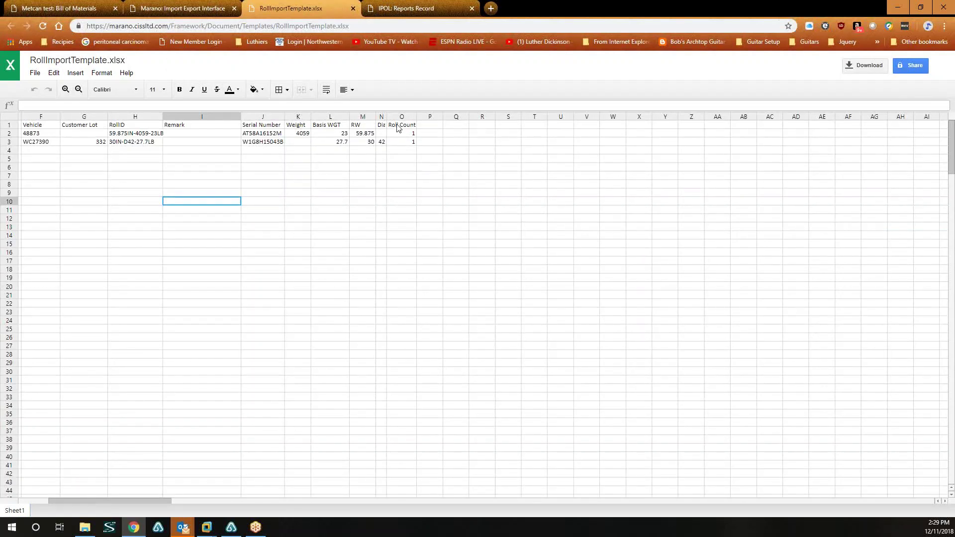
{"action": "left_click_drag", "start_coordinate": [386, 118], "coordinate": [399, 118]}
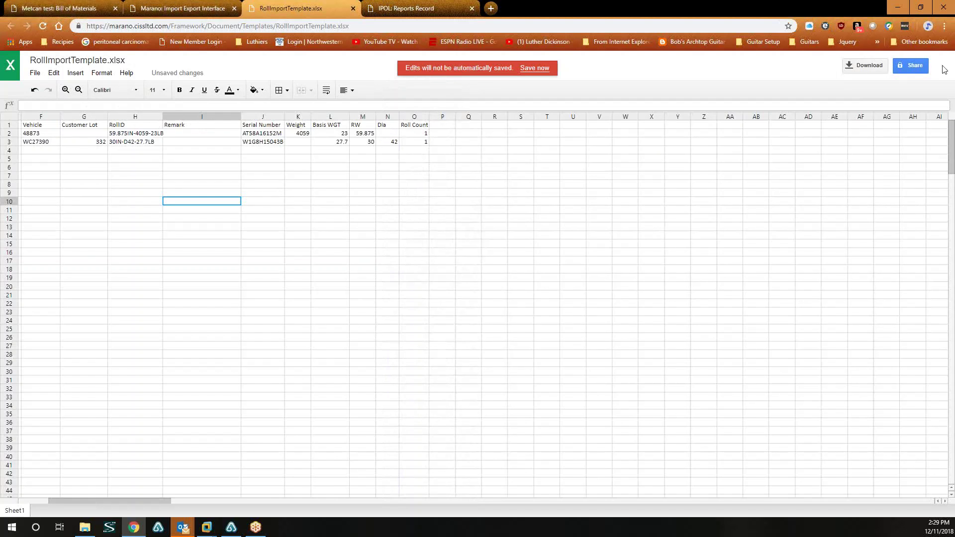
{"action": "left_click", "coordinate": [945, 7]}
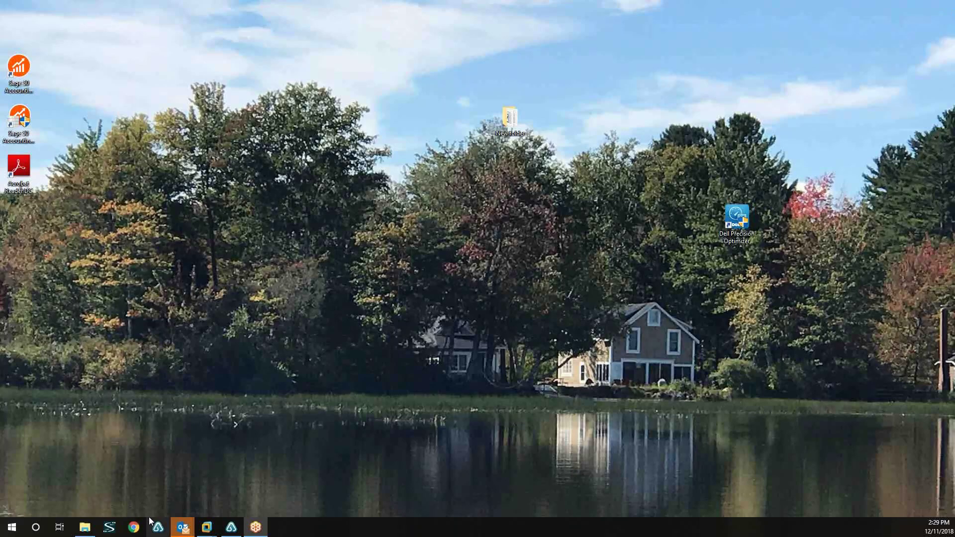
Open the Marano folder inside the Clients folder of Documents in File Explorer
{"action": "mouse_move", "coordinate": [184, 529]}
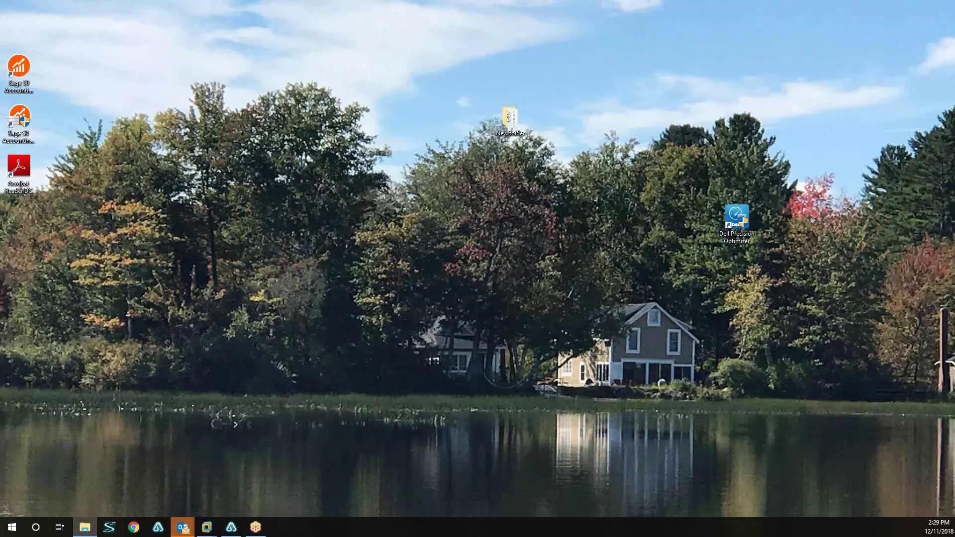
{"action": "left_click_drag", "start_coordinate": [1, 167], "coordinate": [455, 53]}
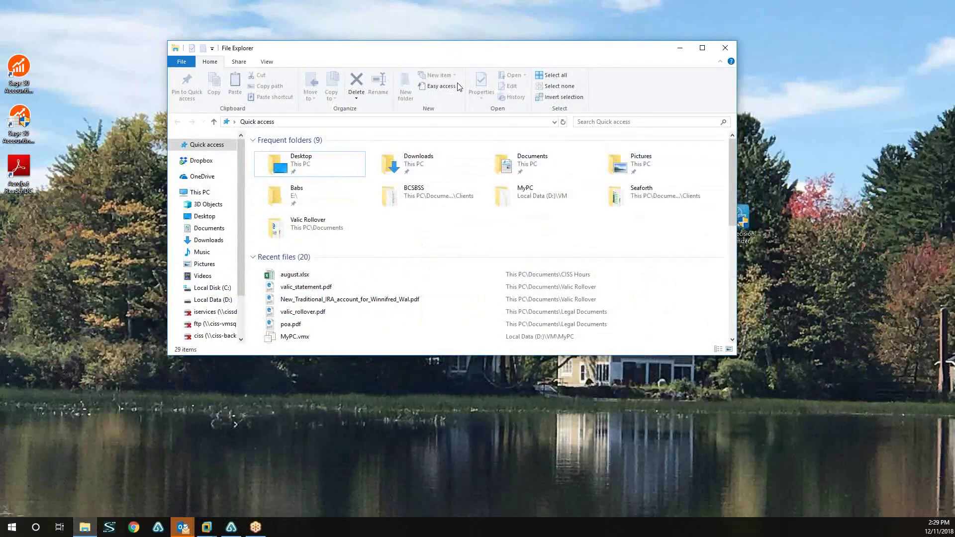
{"action": "left_click", "coordinate": [511, 166]}
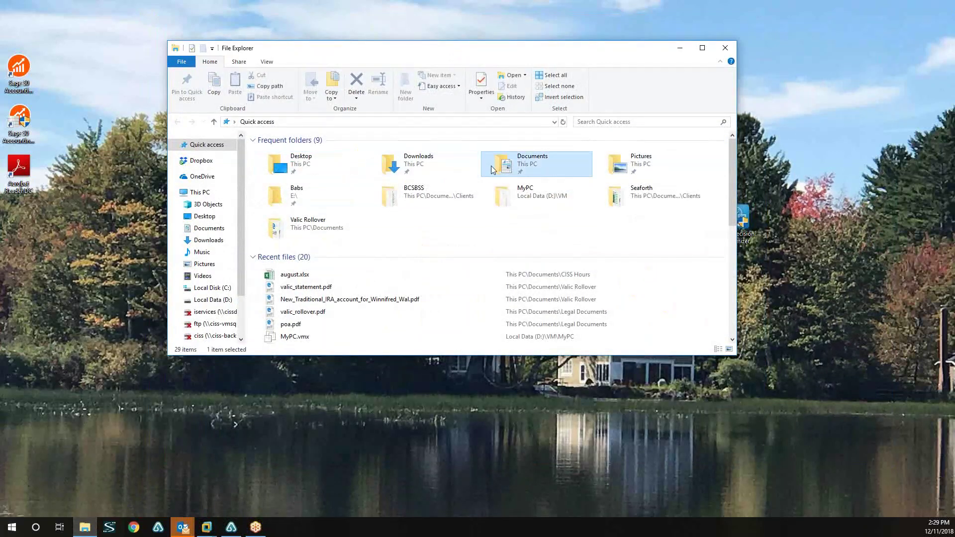
{"action": "double_click", "coordinate": [397, 164]}
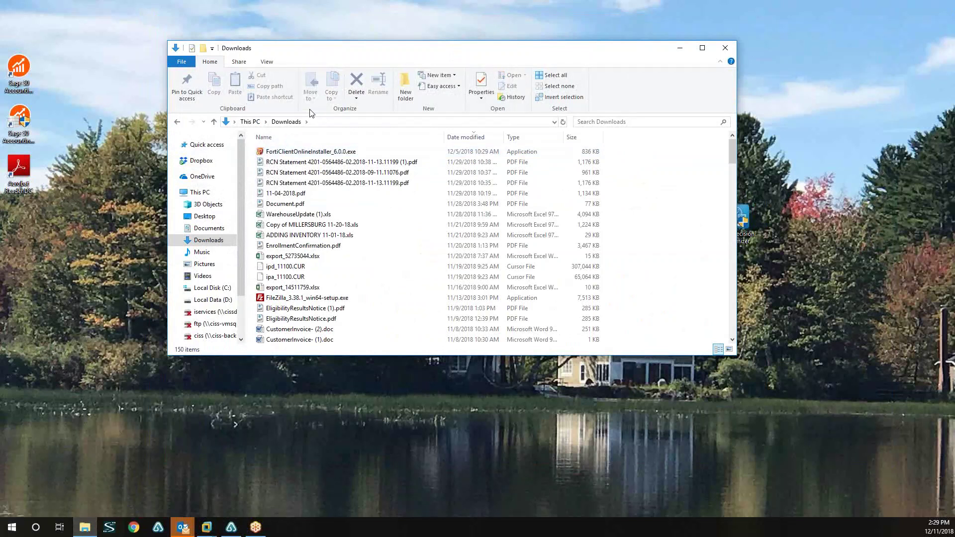
{"action": "left_click", "coordinate": [250, 121]}
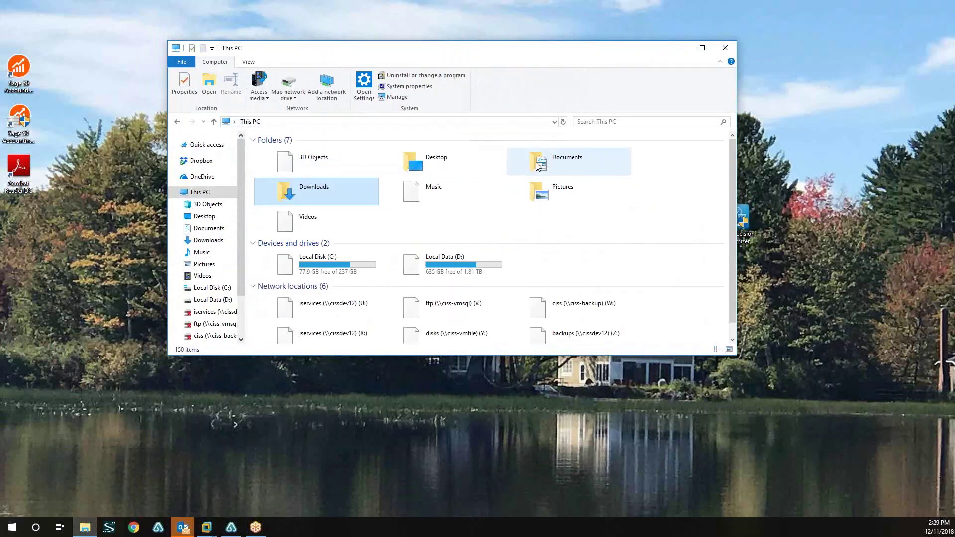
{"action": "double_click", "coordinate": [537, 166]}
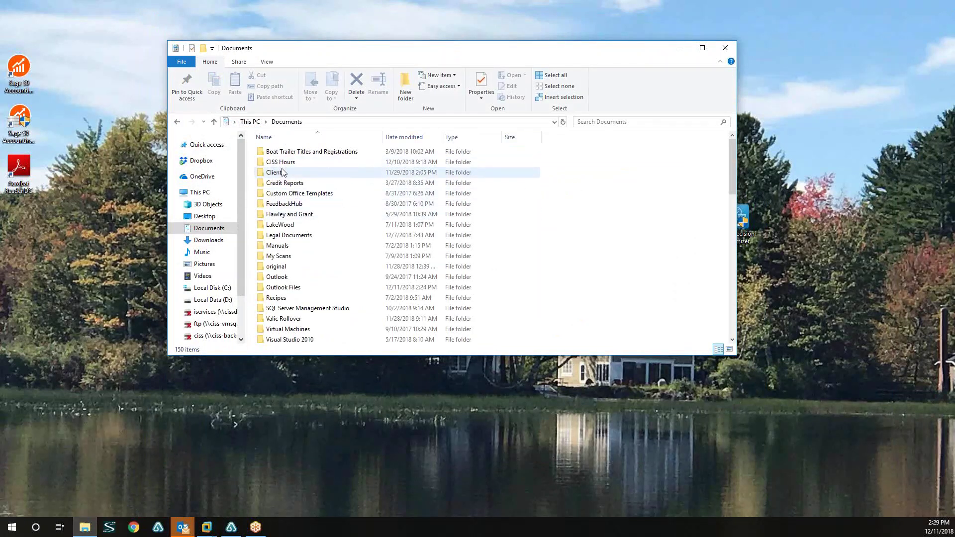
{"action": "left_click", "coordinate": [281, 173]}
{"action": "double_click", "coordinate": [282, 173]}
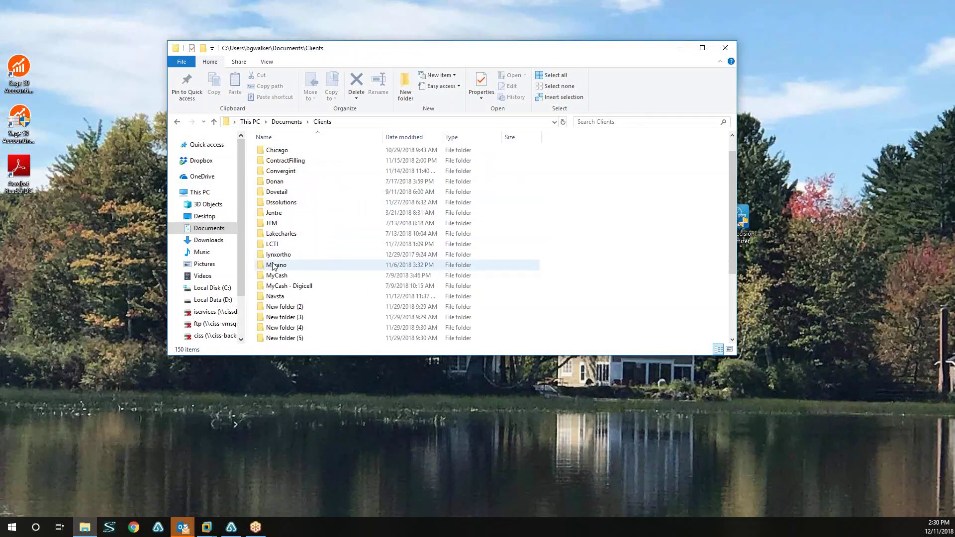
{"action": "double_click", "coordinate": [277, 267]}
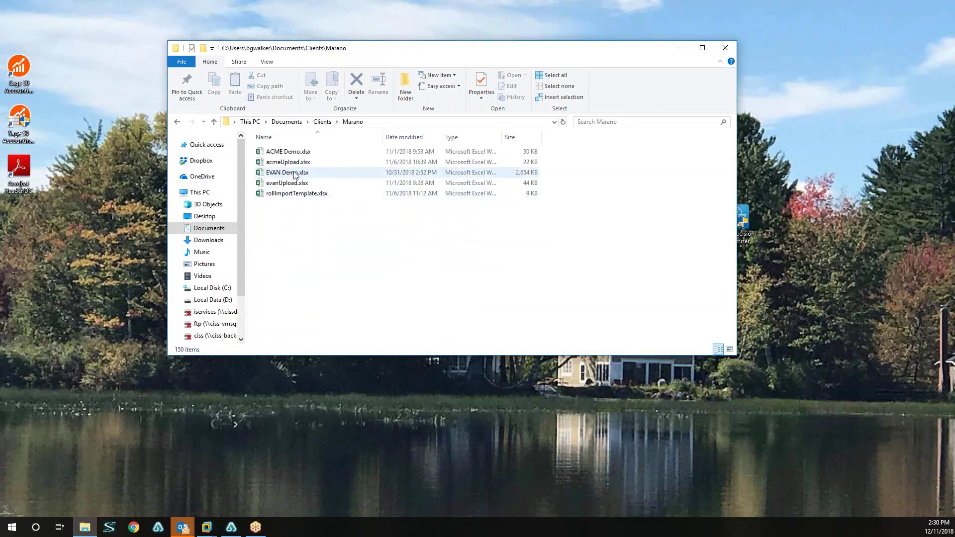
Open EVAN Demo.xlsx, inspect the formula in the first Description cell, and close the workbook
{"action": "double_click", "coordinate": [295, 174]}
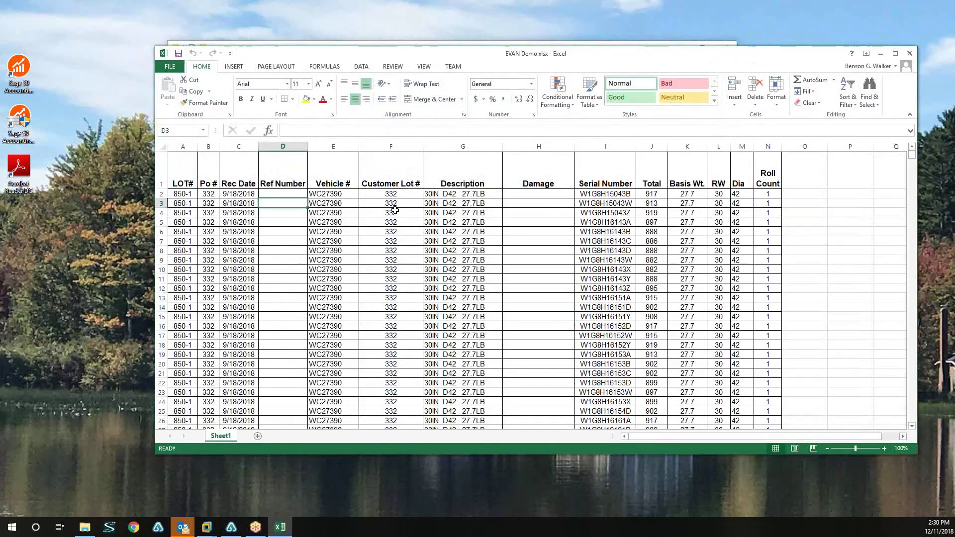
{"action": "left_click", "coordinate": [451, 195]}
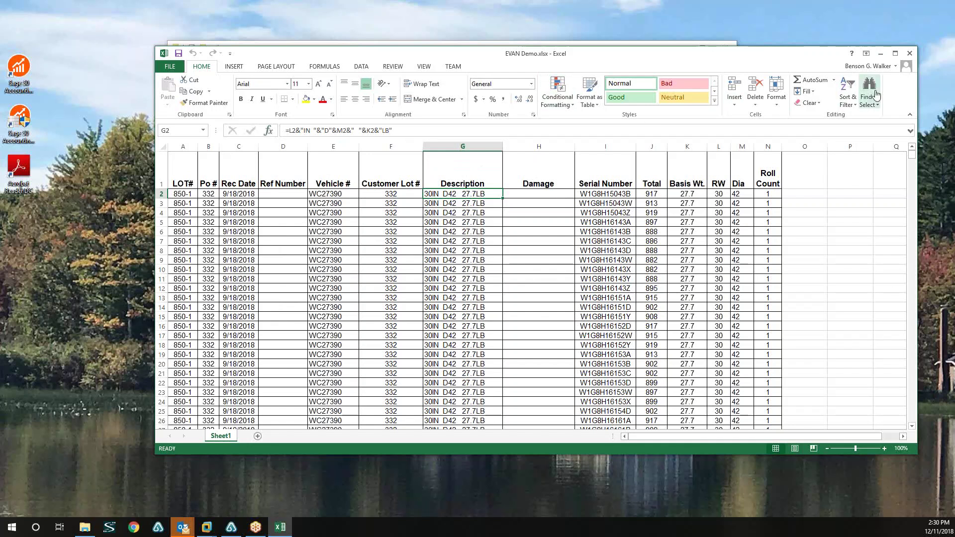
{"action": "left_click", "coordinate": [909, 53]}
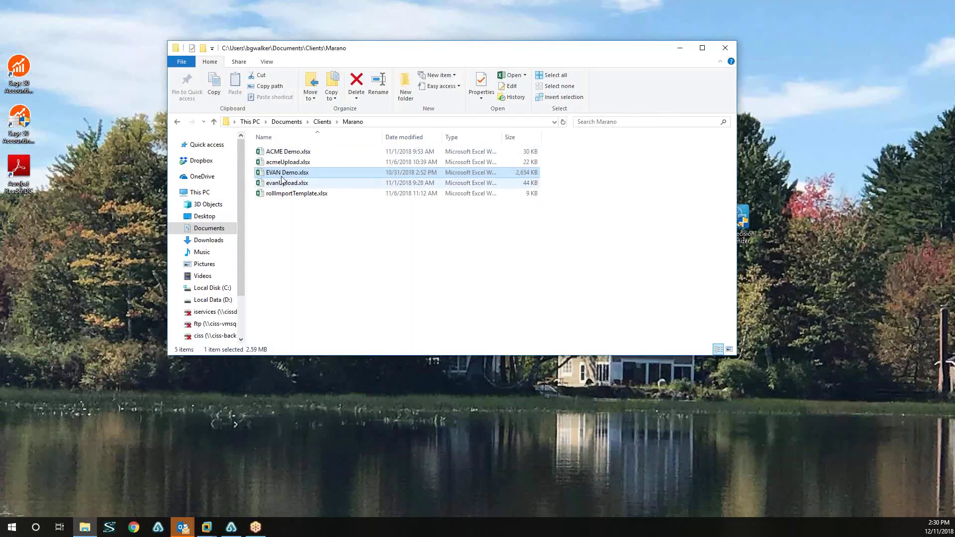
Open evanUpload.xlsx full screen, examine the first RollID value, and close the workbook
{"action": "left_click", "coordinate": [283, 183]}
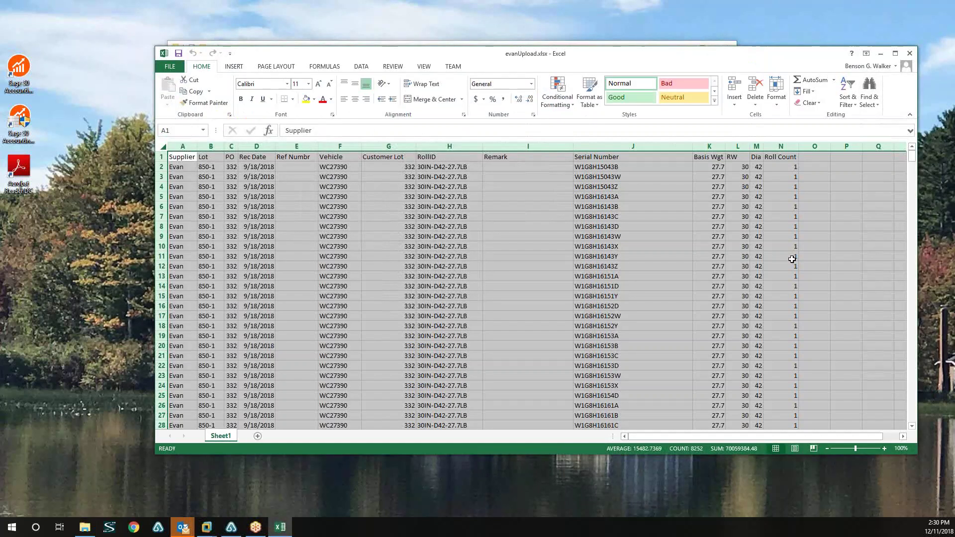
{"action": "left_click", "coordinate": [851, 245]}
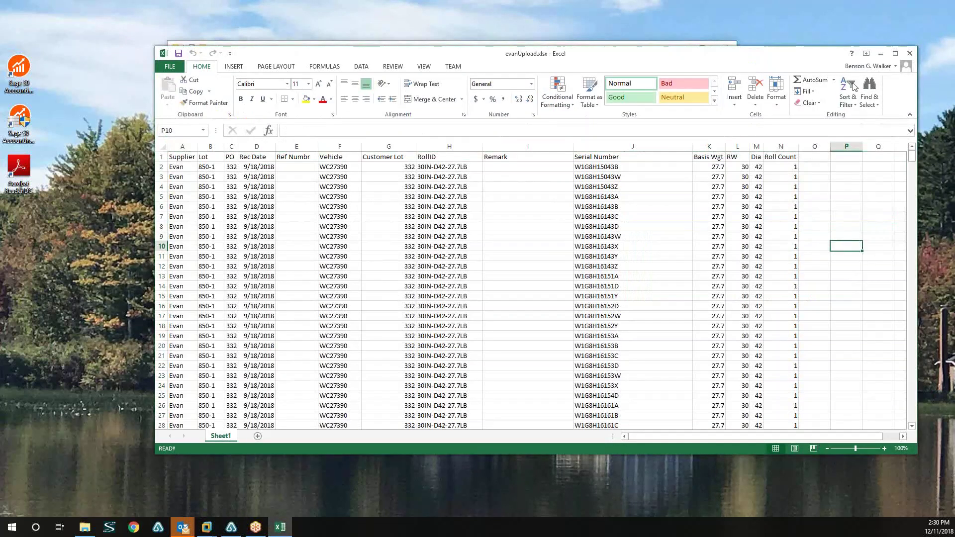
{"action": "left_click", "coordinate": [895, 53]}
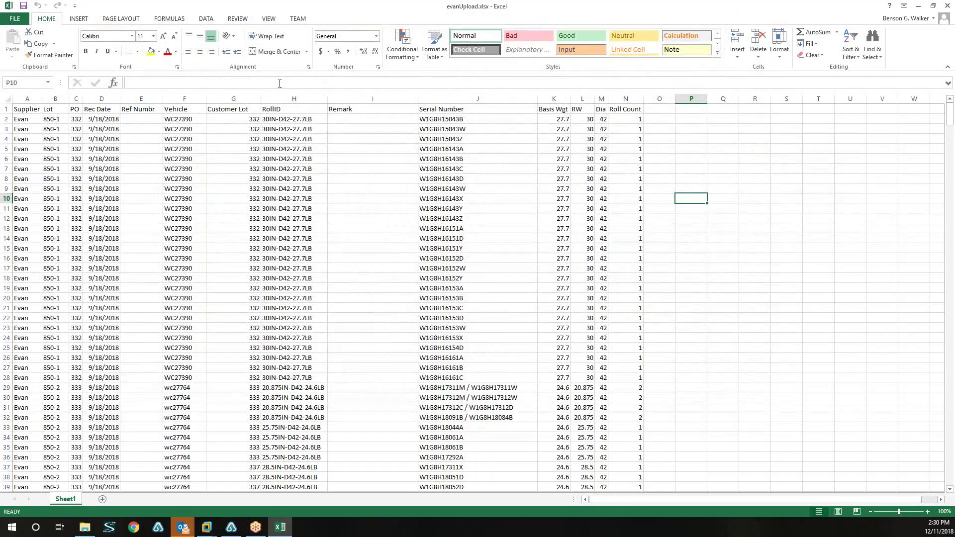
{"action": "left_click", "coordinate": [300, 120]}
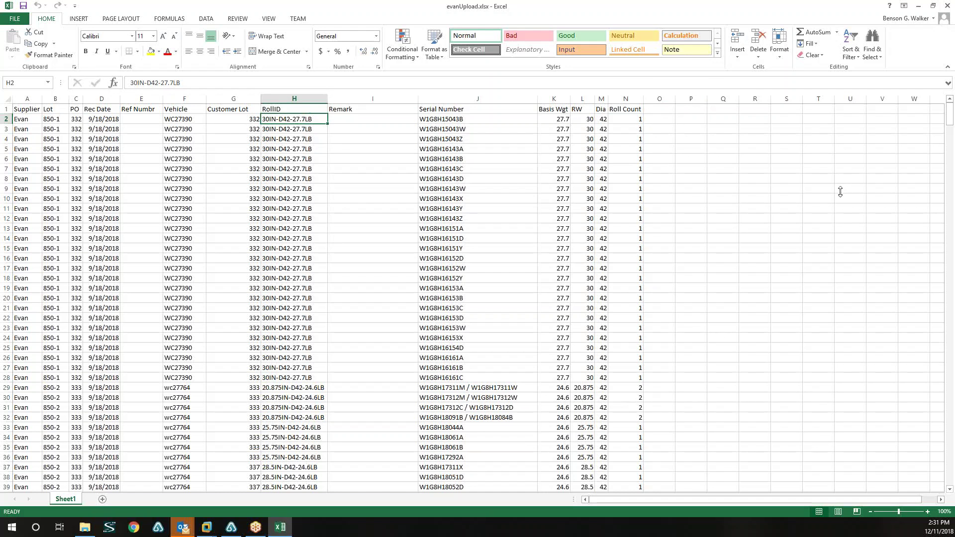
{"action": "left_click", "coordinate": [947, 6]}
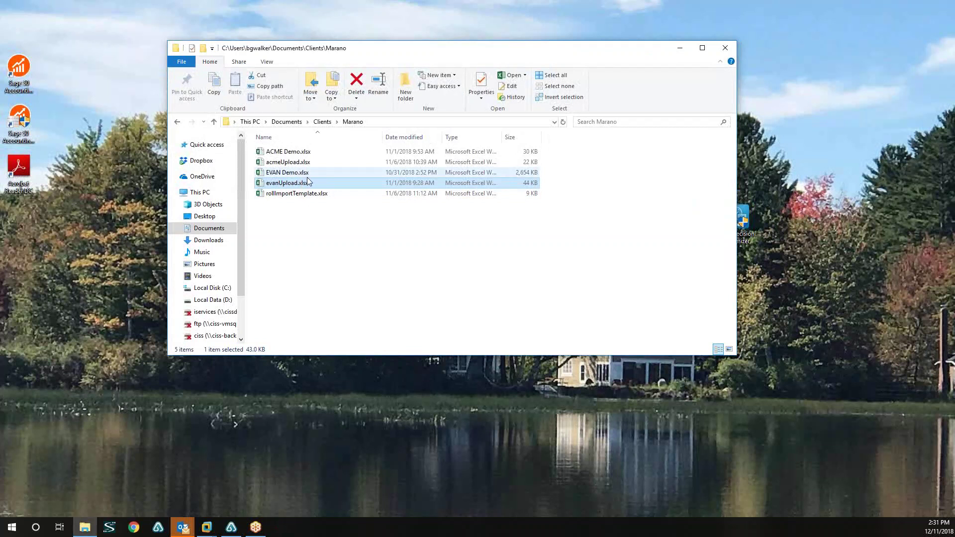
Review the roll data columns in the acmeUpload.xlsx and evanUpload.xlsx workbooks, closing each one
{"action": "double_click", "coordinate": [317, 163]}
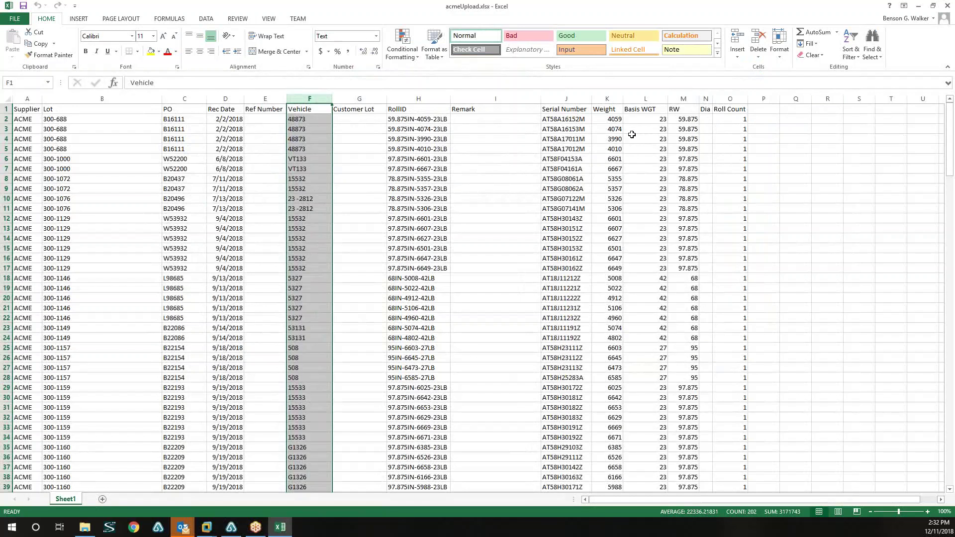
{"action": "left_click", "coordinate": [947, 7]}
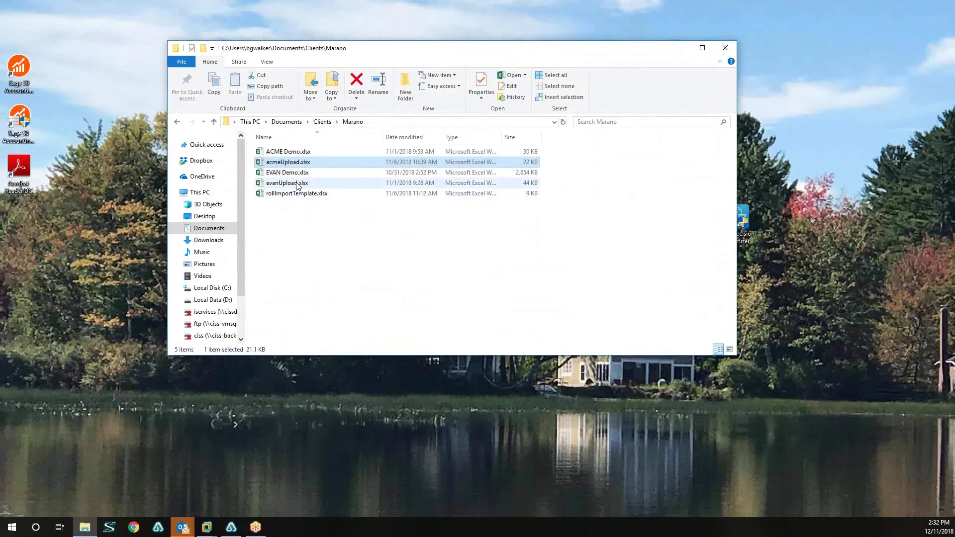
{"action": "double_click", "coordinate": [302, 183]}
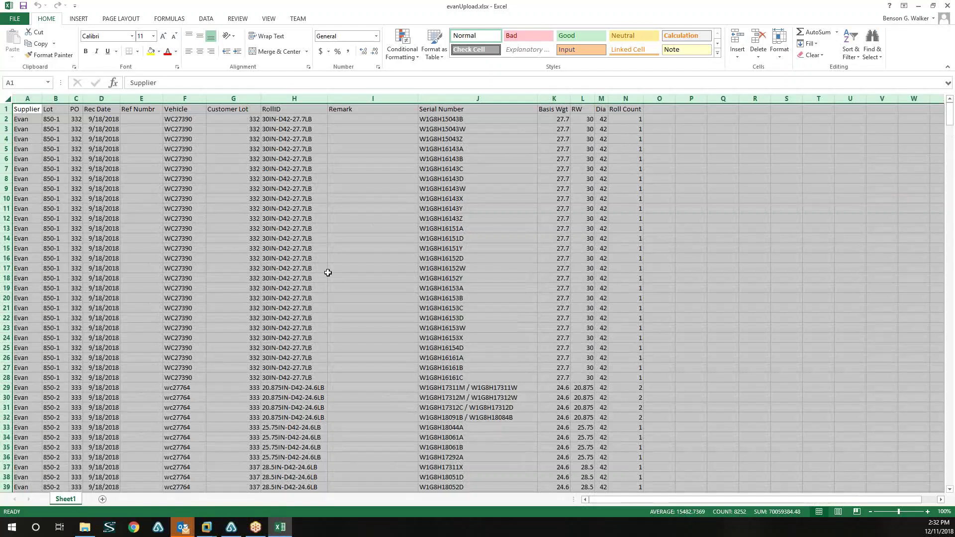
{"action": "left_click", "coordinate": [920, 8]}
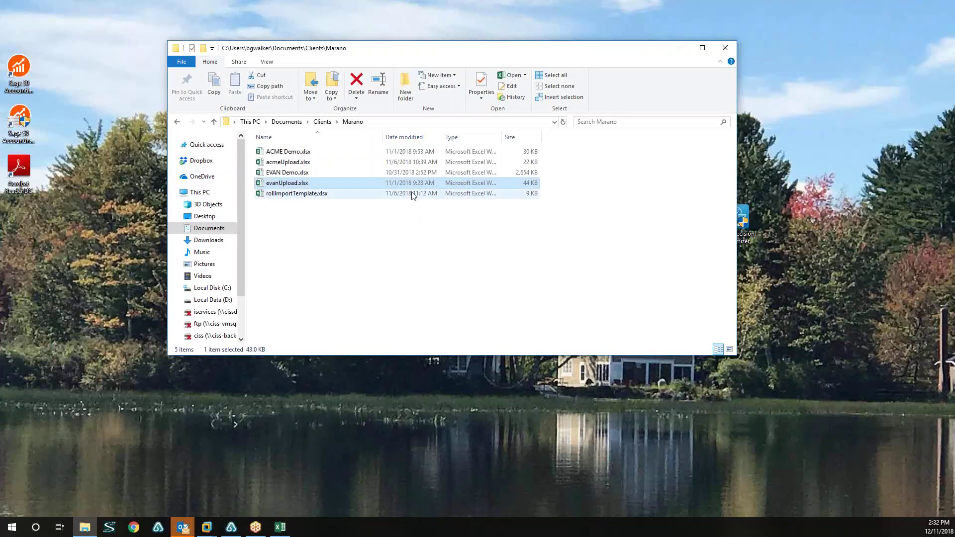
{"action": "double_click", "coordinate": [288, 173]}
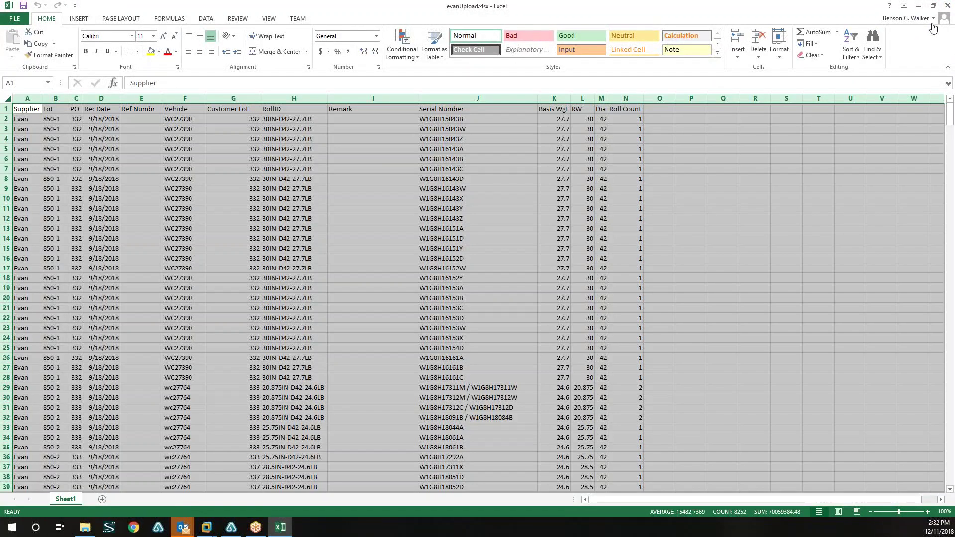
{"action": "left_click", "coordinate": [941, 8]}
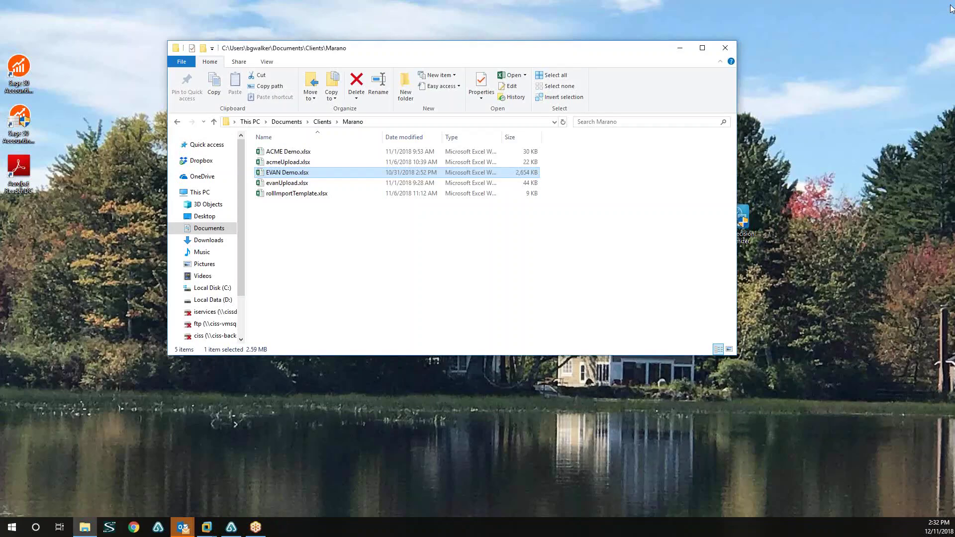
Review the ACME Demo.xlsx and EVAN Demo.xlsx source workbooks, closing each, and reopen acmeUpload.xlsx
{"action": "double_click", "coordinate": [306, 152]}
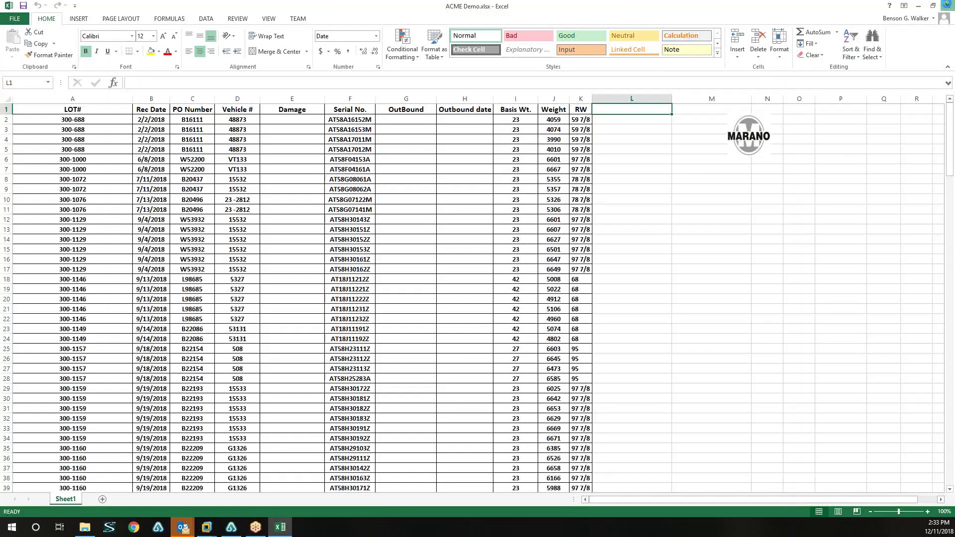
{"action": "left_click", "coordinate": [947, 6]}
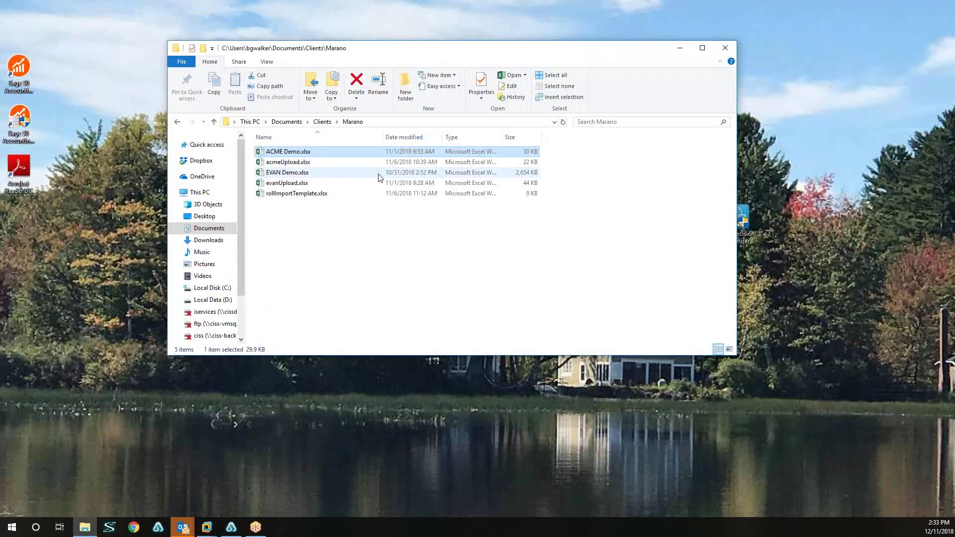
{"action": "left_click", "coordinate": [295, 175]}
{"action": "double_click", "coordinate": [294, 175]}
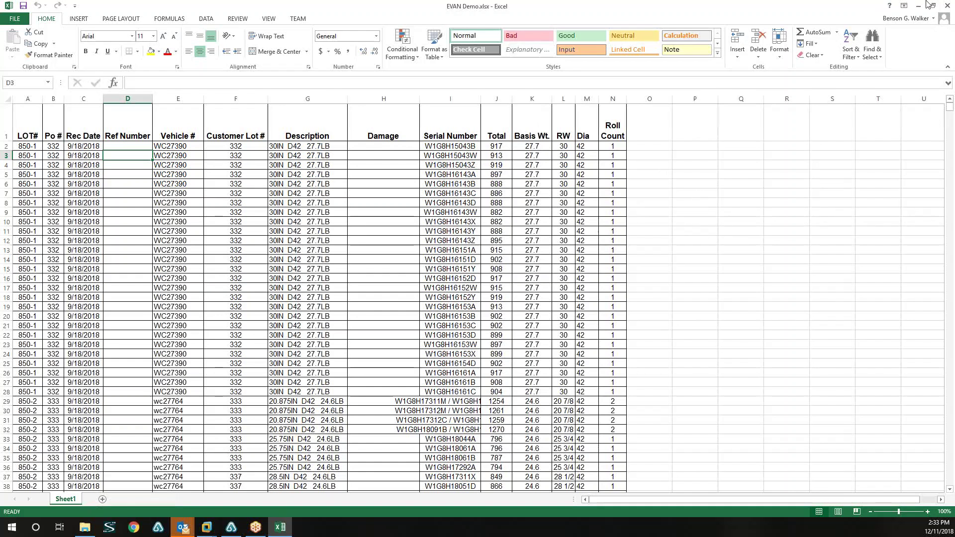
{"action": "left_click", "coordinate": [948, 6]}
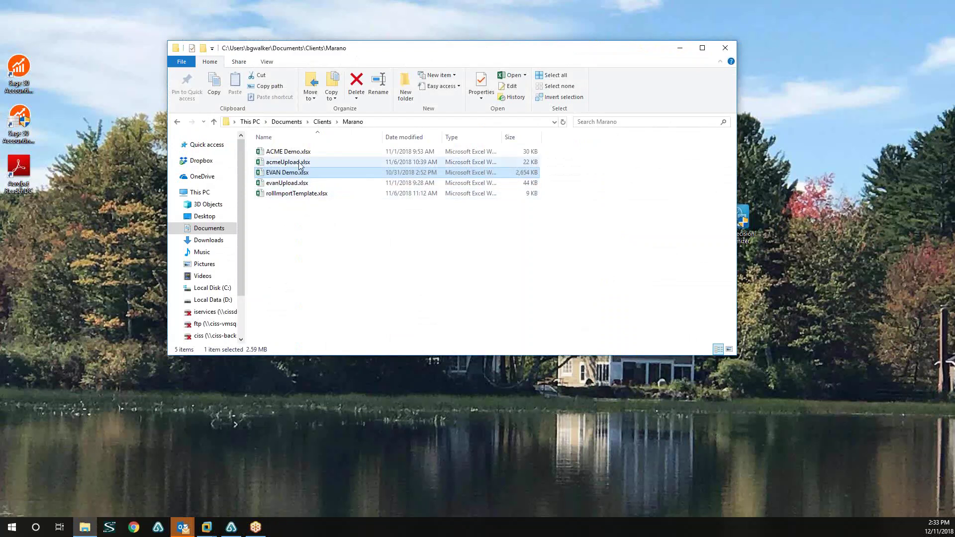
{"action": "double_click", "coordinate": [315, 163]}
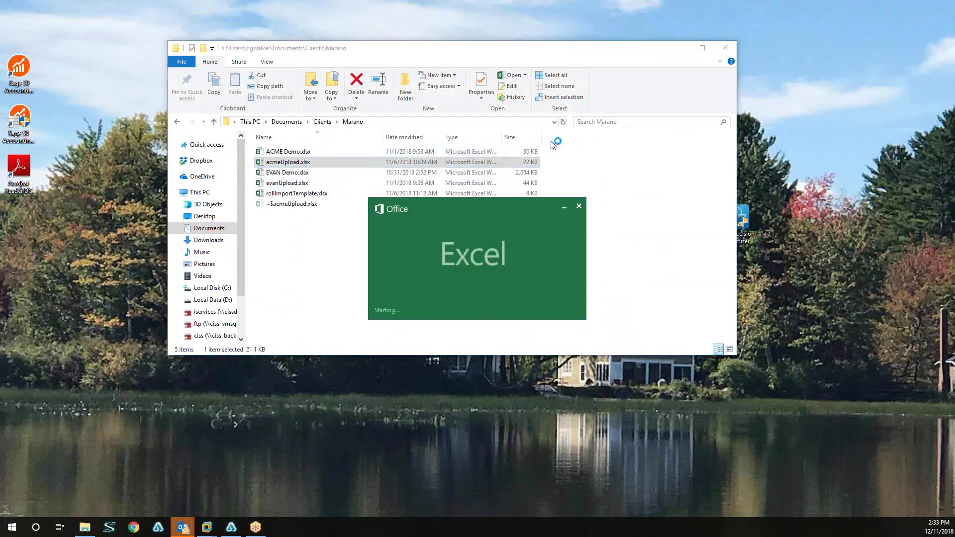
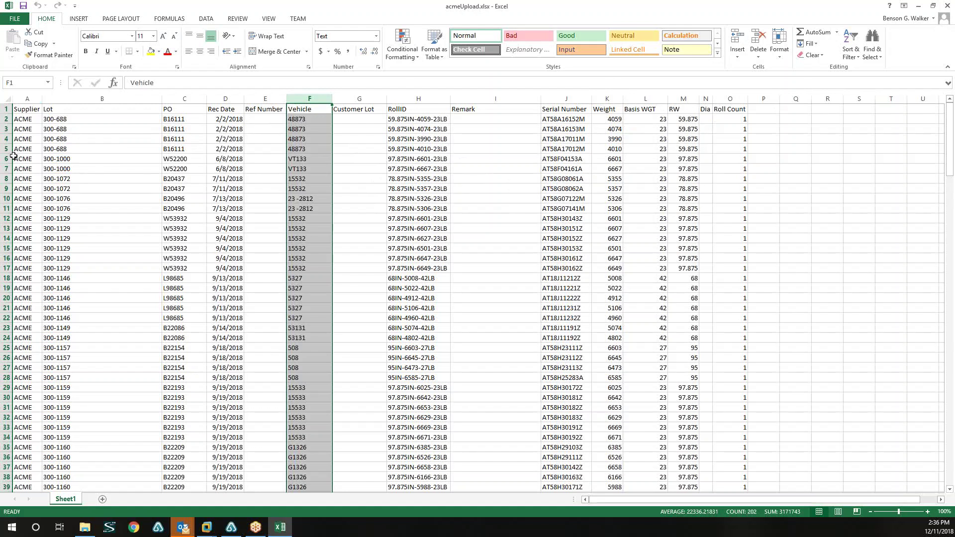
Switch to Chrome, go to dev.cissltd.com/test_marano, and log in to Inventory Pro Online with the prefilled credentials
{"action": "left_click", "coordinate": [143, 531]}
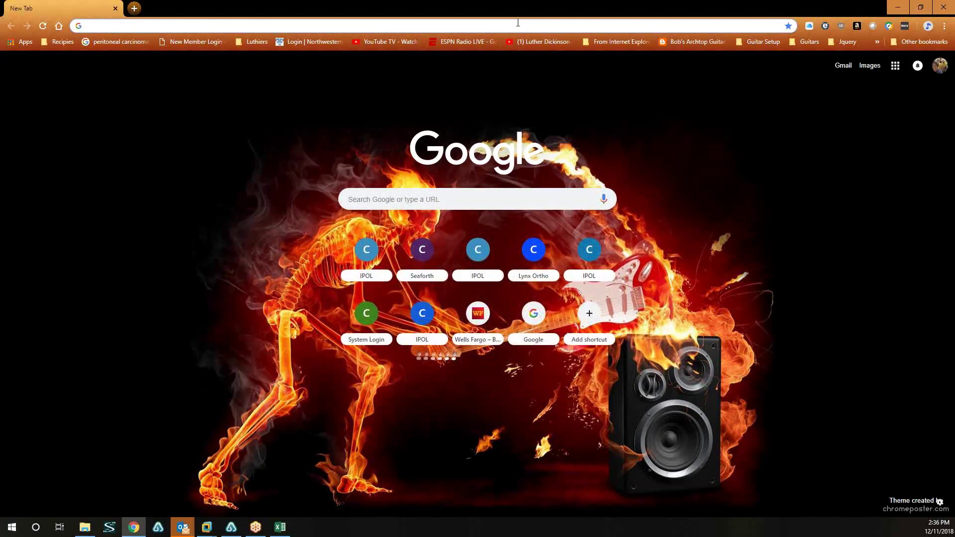
{"action": "type", "text": "dev.cissltd"}
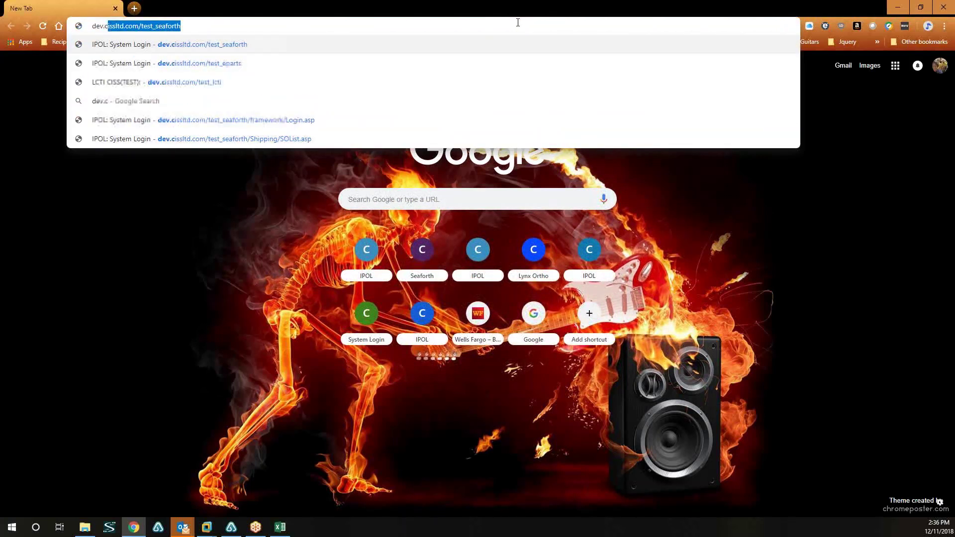
{"action": "type", "text": ".com/test_s"}
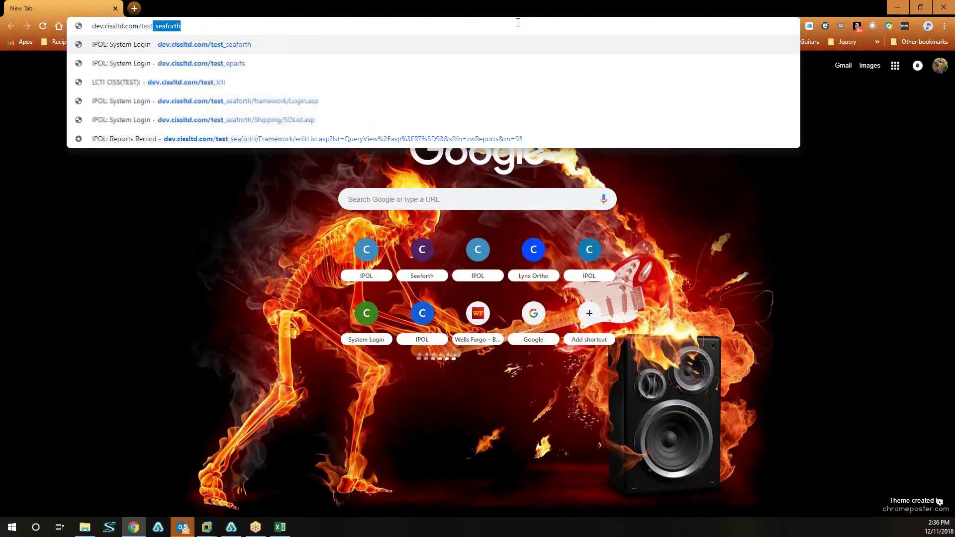
{"action": "key", "text": "BackSpace"}
{"action": "key", "text": "BackSpace"}
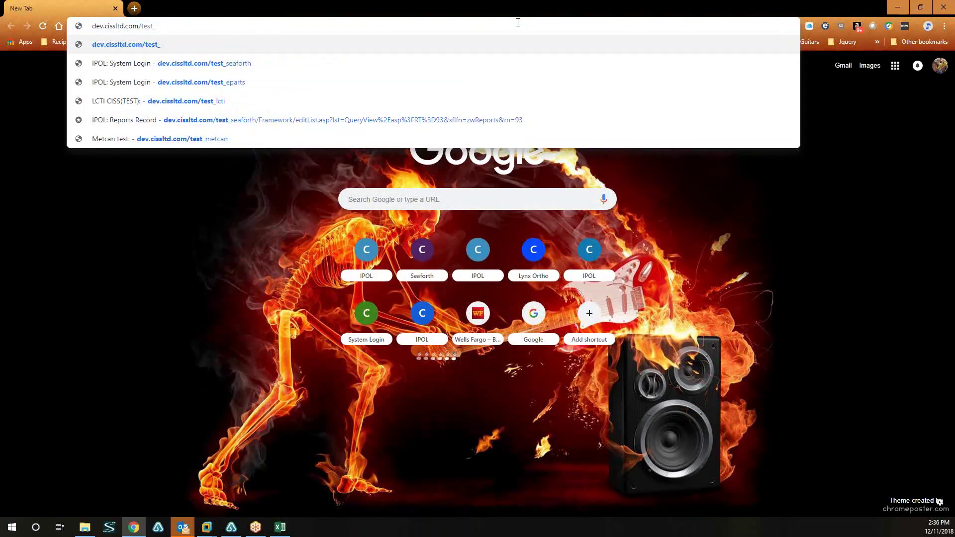
{"action": "type", "text": "marano"}
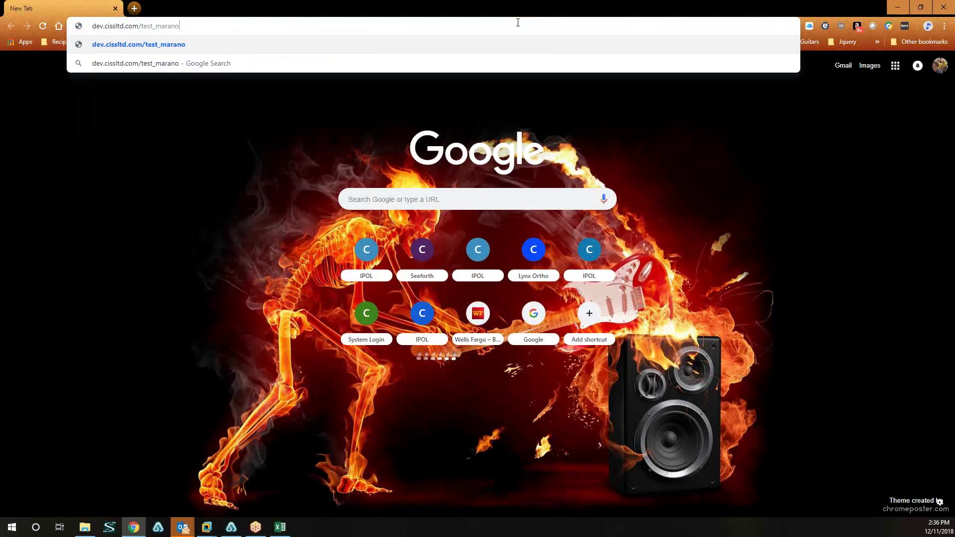
{"action": "key", "text": "Return"}
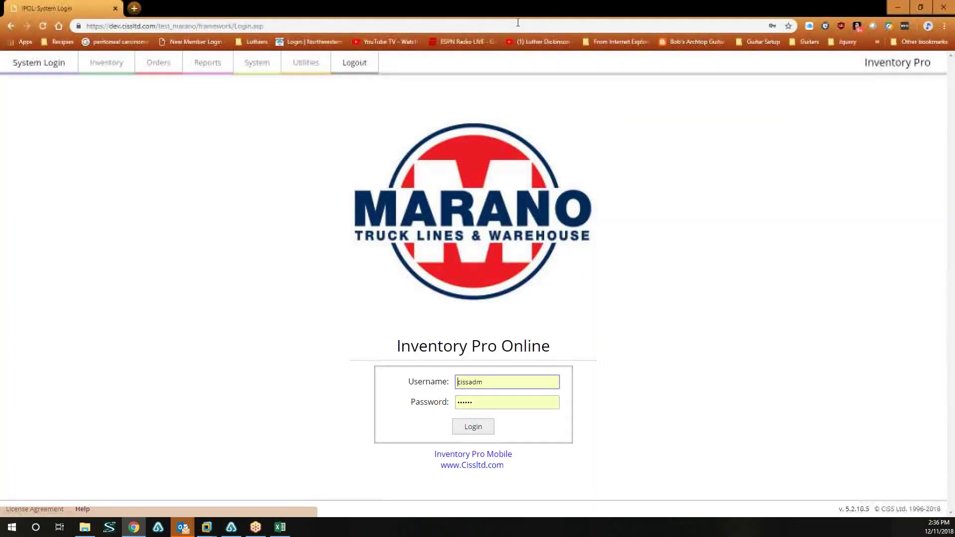
{"action": "left_click", "coordinate": [486, 428]}
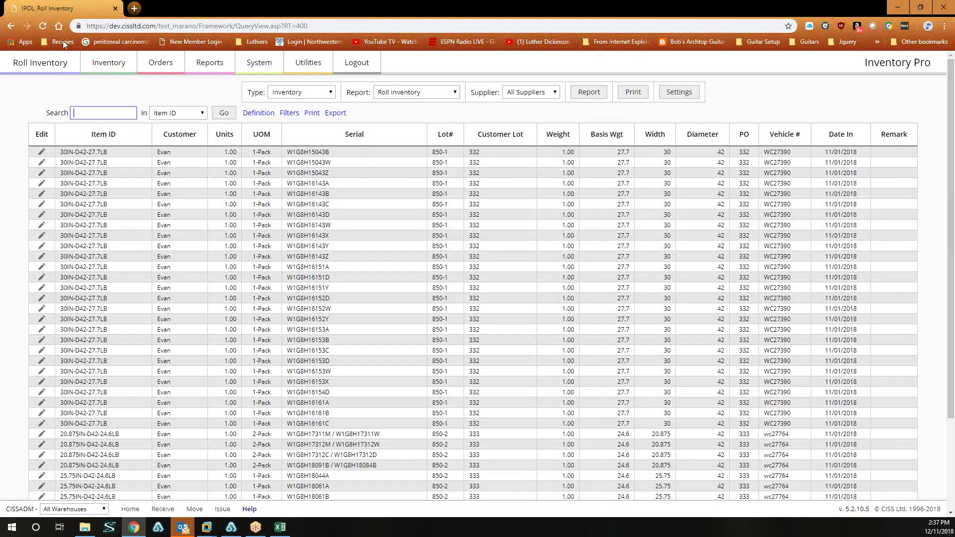
View the Warehouses list in the inventory section and return to the Roll Inventory report
{"action": "left_click", "coordinate": [115, 67]}
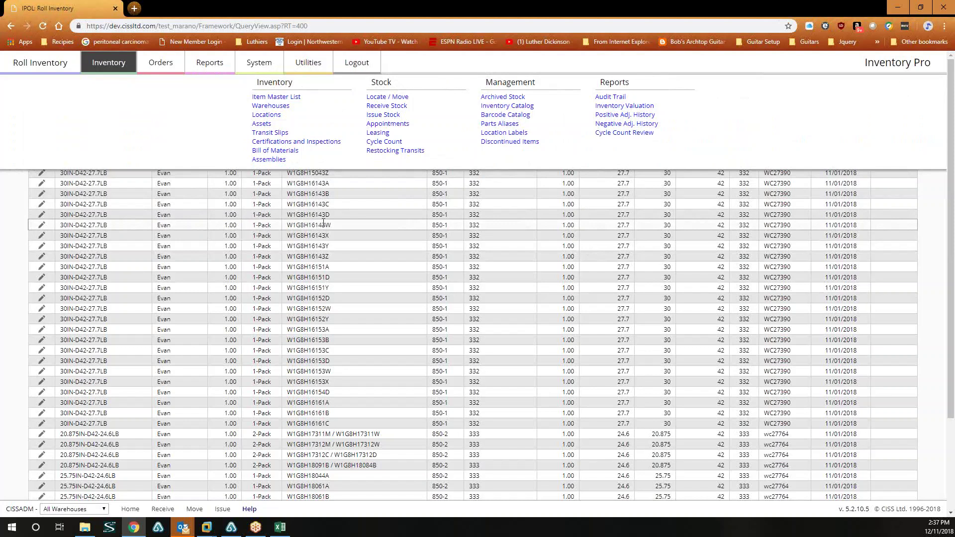
{"action": "left_click", "coordinate": [270, 105]}
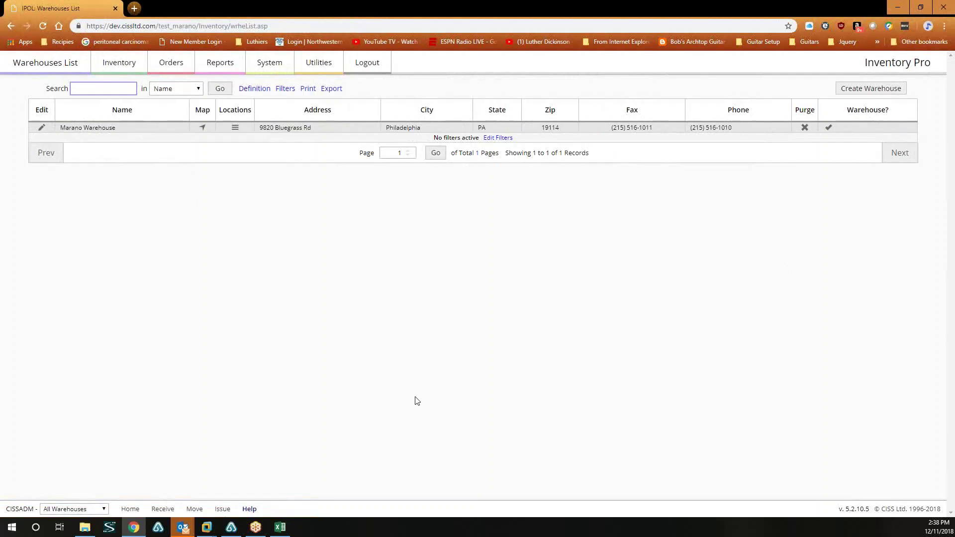
{"action": "left_click", "coordinate": [12, 25]}
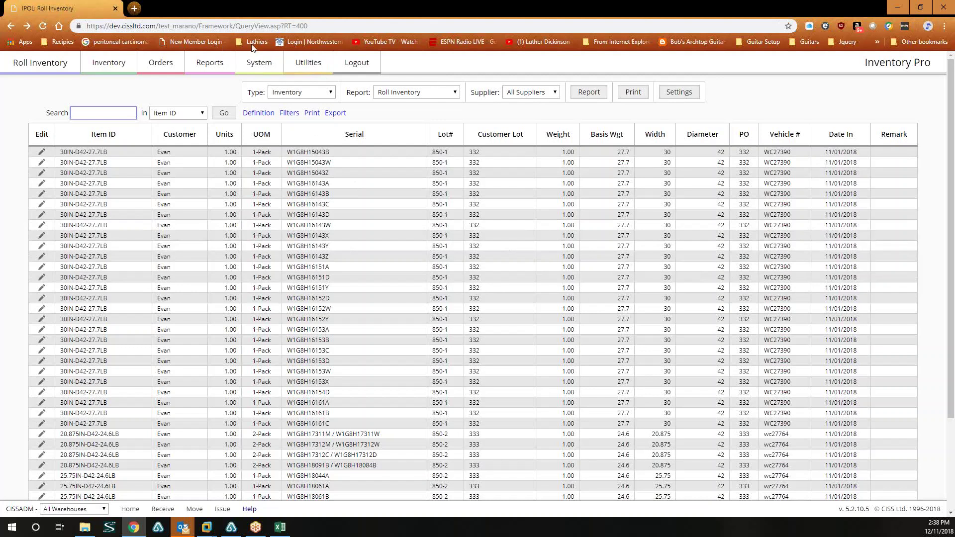
Open the Import and Export Utility from the system utilities
{"action": "left_click", "coordinate": [314, 70]}
{"action": "left_click", "coordinate": [455, 107]}
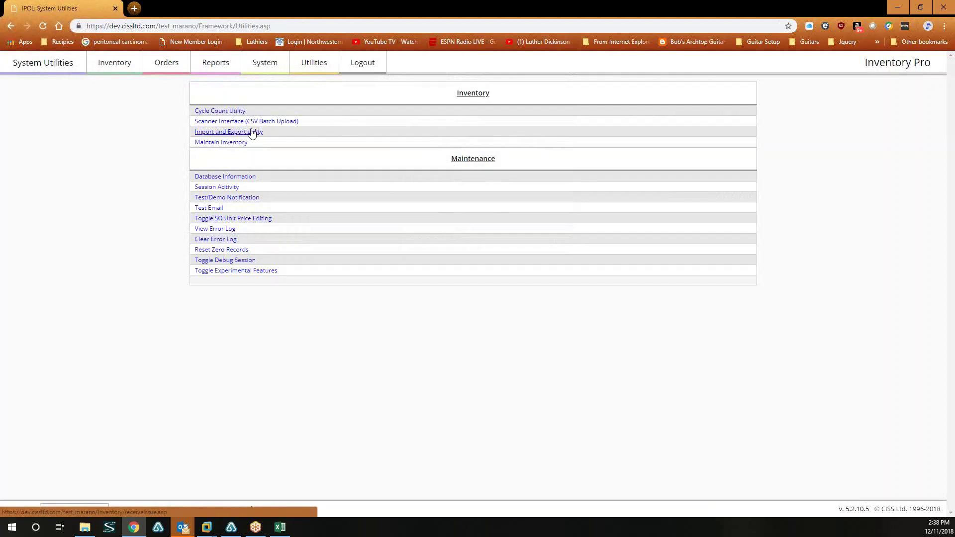
{"action": "left_click", "coordinate": [251, 132]}
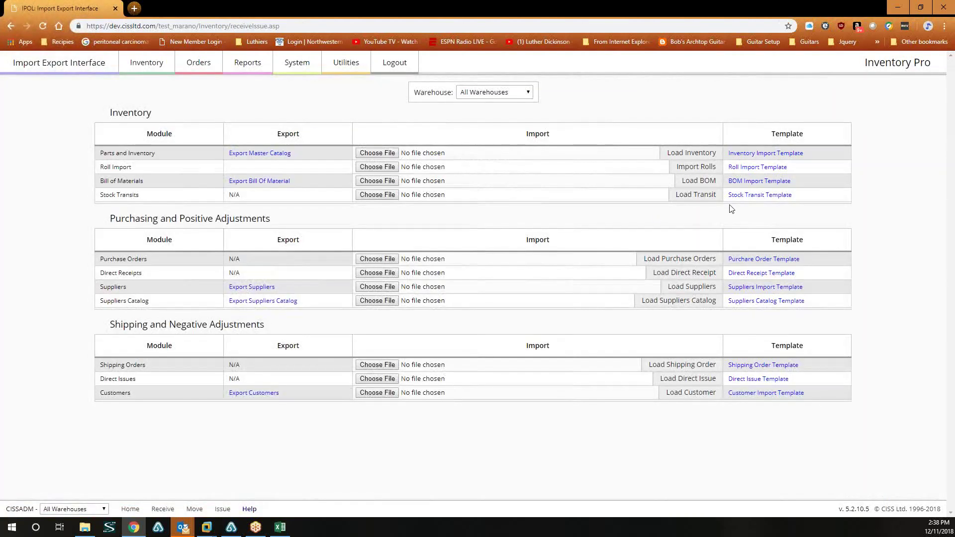
Open the Inventory Import Template and review its instructions and columns, from Warehouse across to the cost and price fields
{"action": "left_click", "coordinate": [755, 153]}
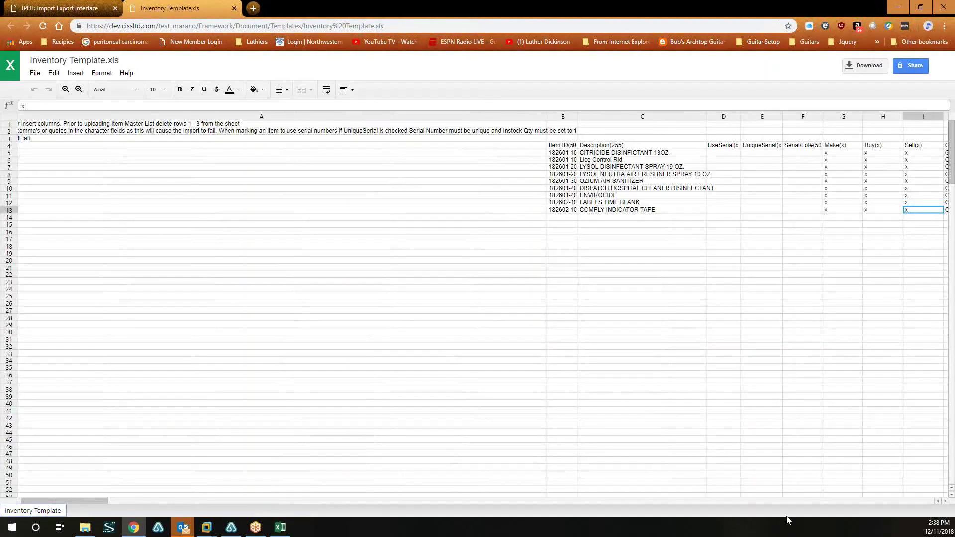
{"action": "left_click", "coordinate": [147, 500]}
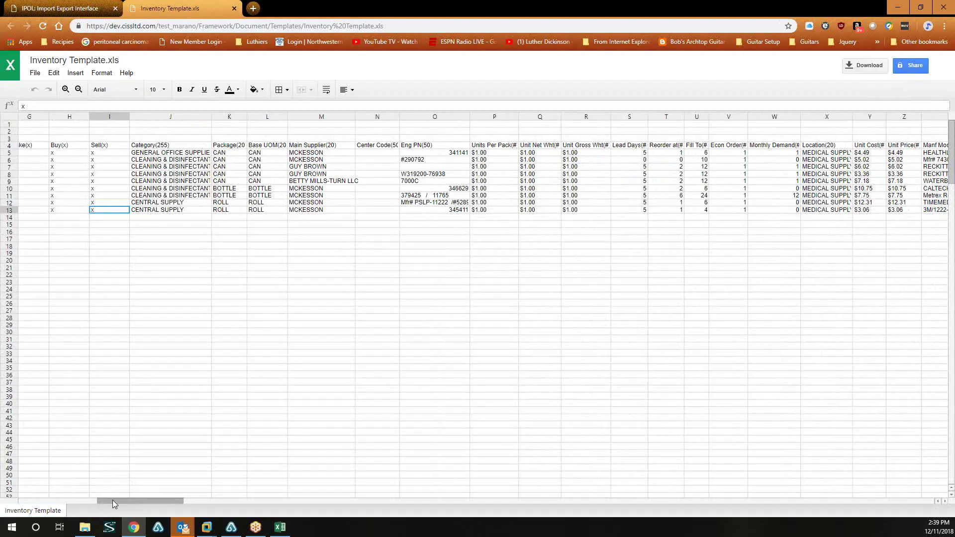
{"action": "left_click_drag", "start_coordinate": [113, 499], "coordinate": [25, 490]}
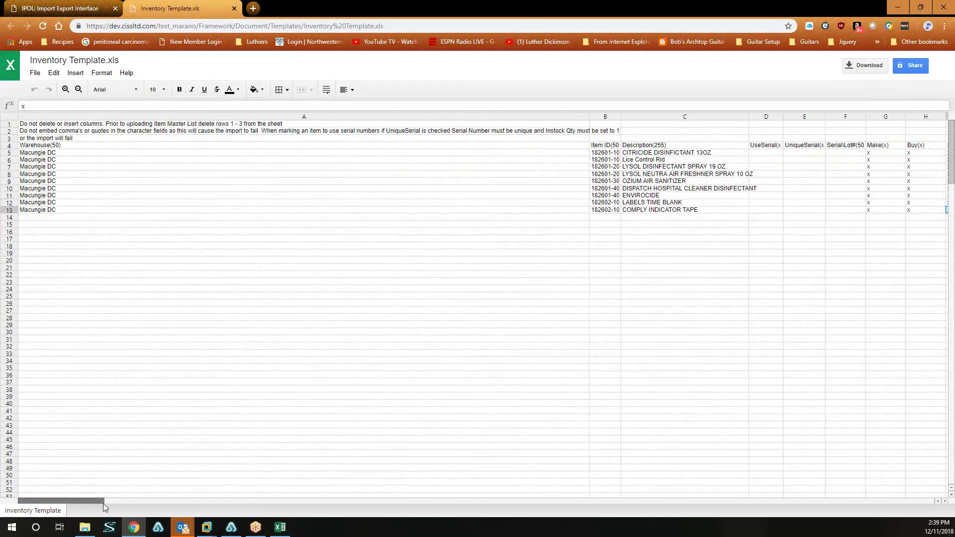
{"action": "left_click_drag", "start_coordinate": [103, 503], "coordinate": [146, 515]}
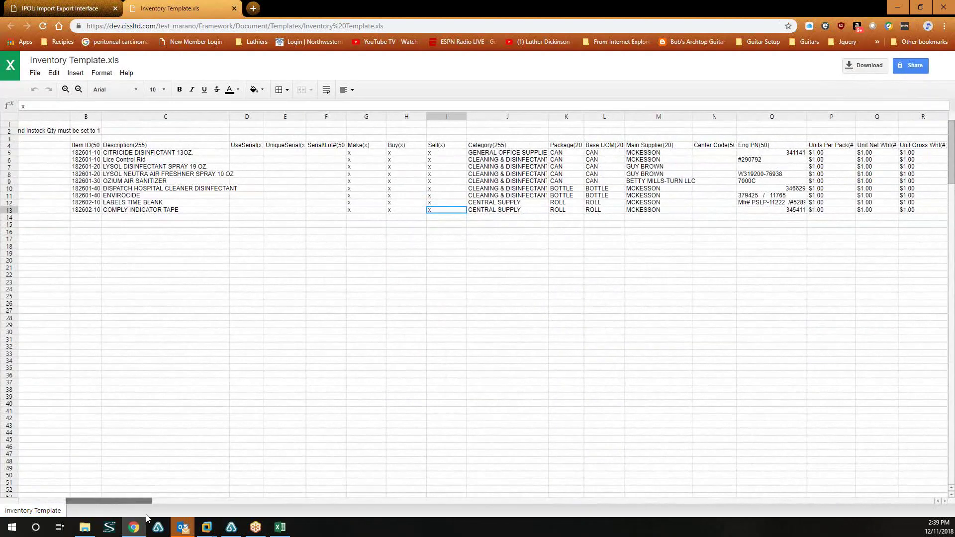
{"action": "left_click_drag", "start_coordinate": [146, 518], "coordinate": [81, 486]}
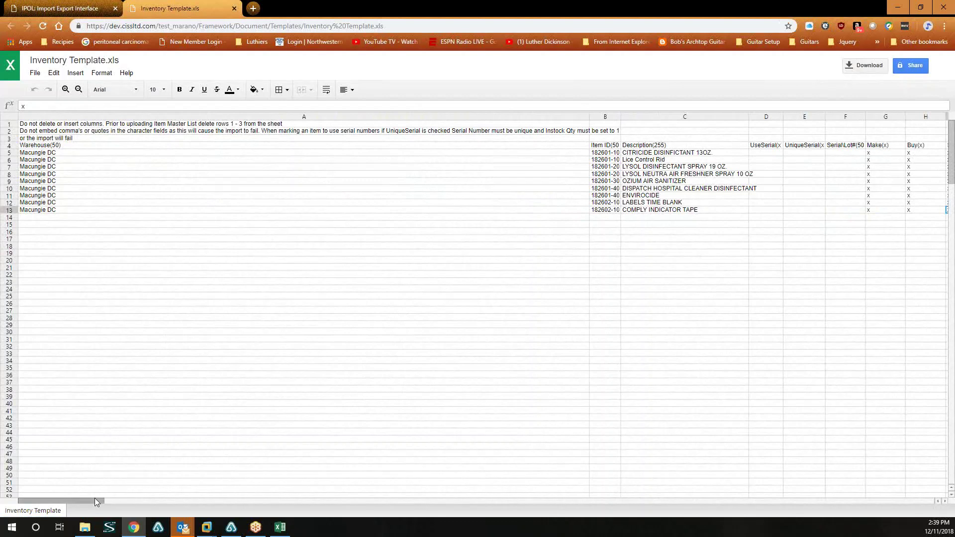
{"action": "left_click_drag", "start_coordinate": [95, 500], "coordinate": [94, 533]}
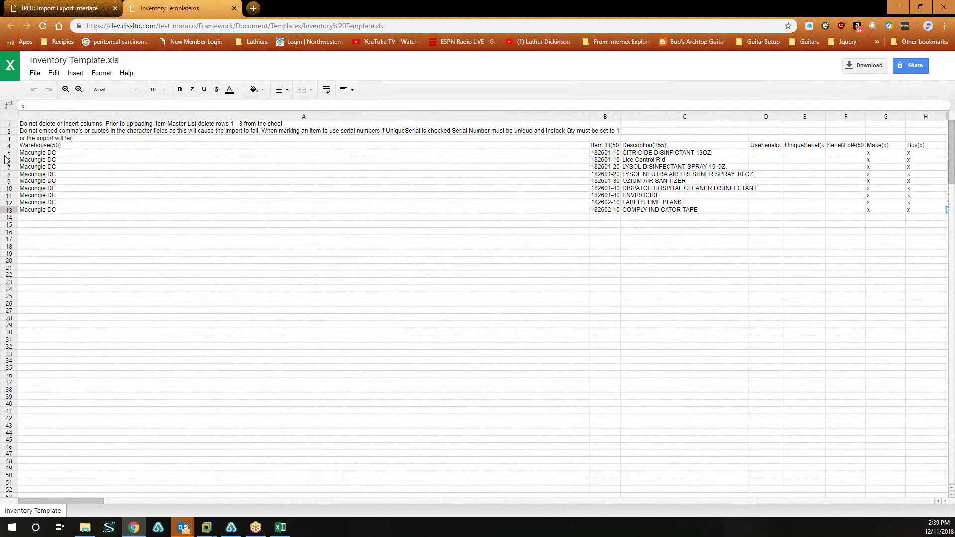